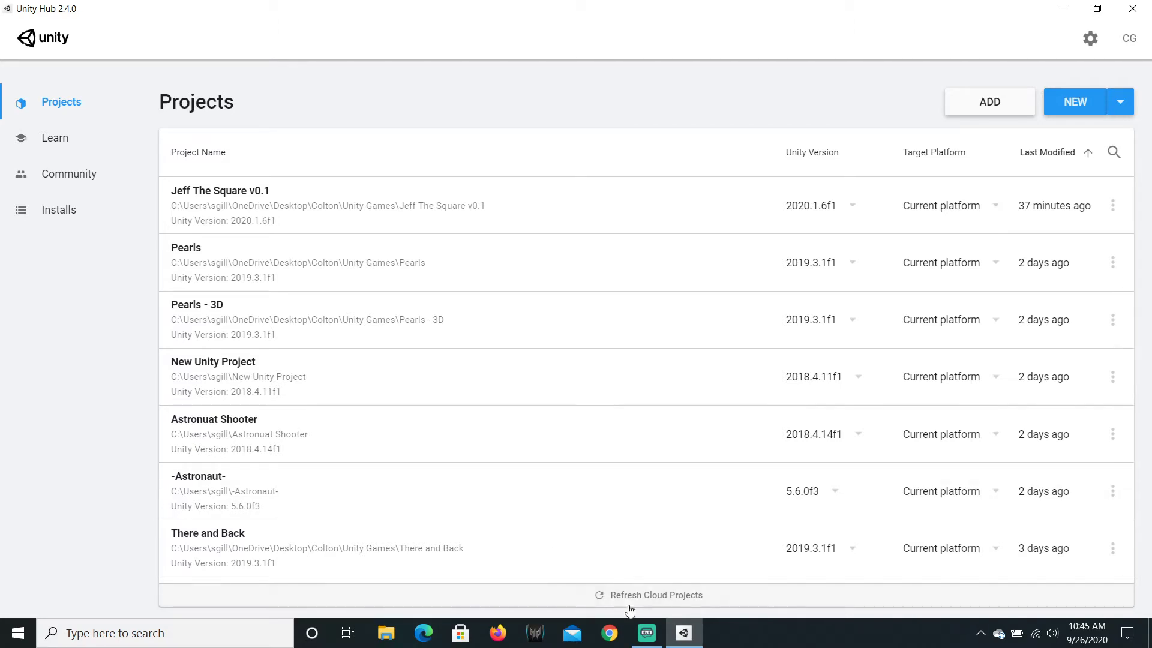
pyautogui.click(646, 630)
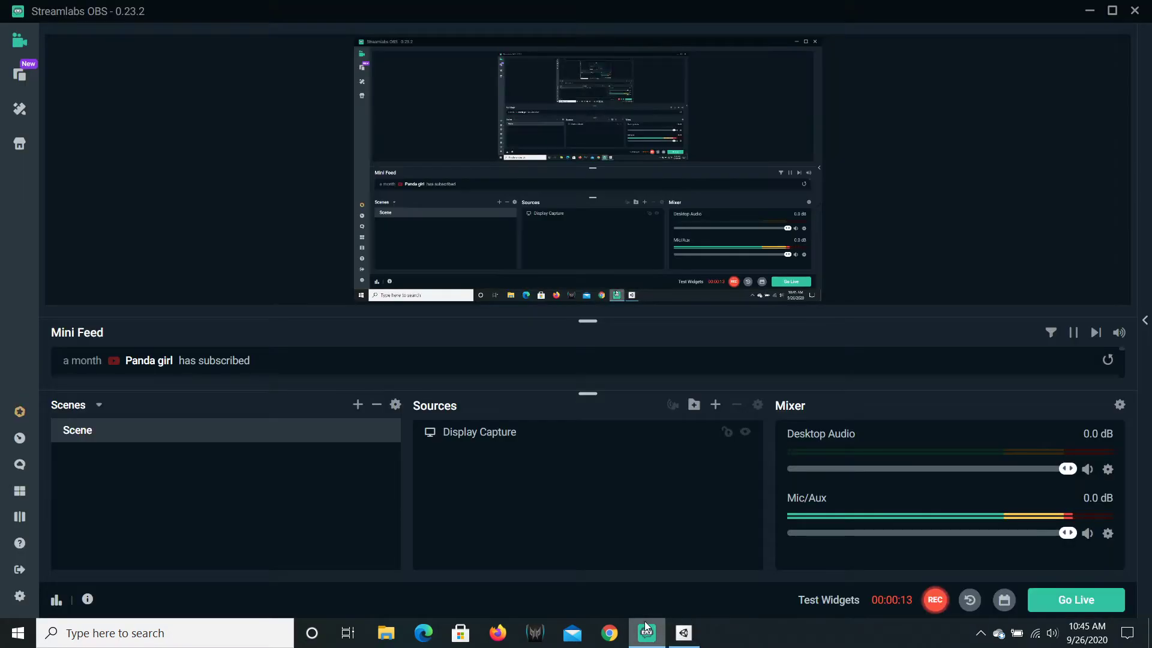
pyautogui.click(684, 633)
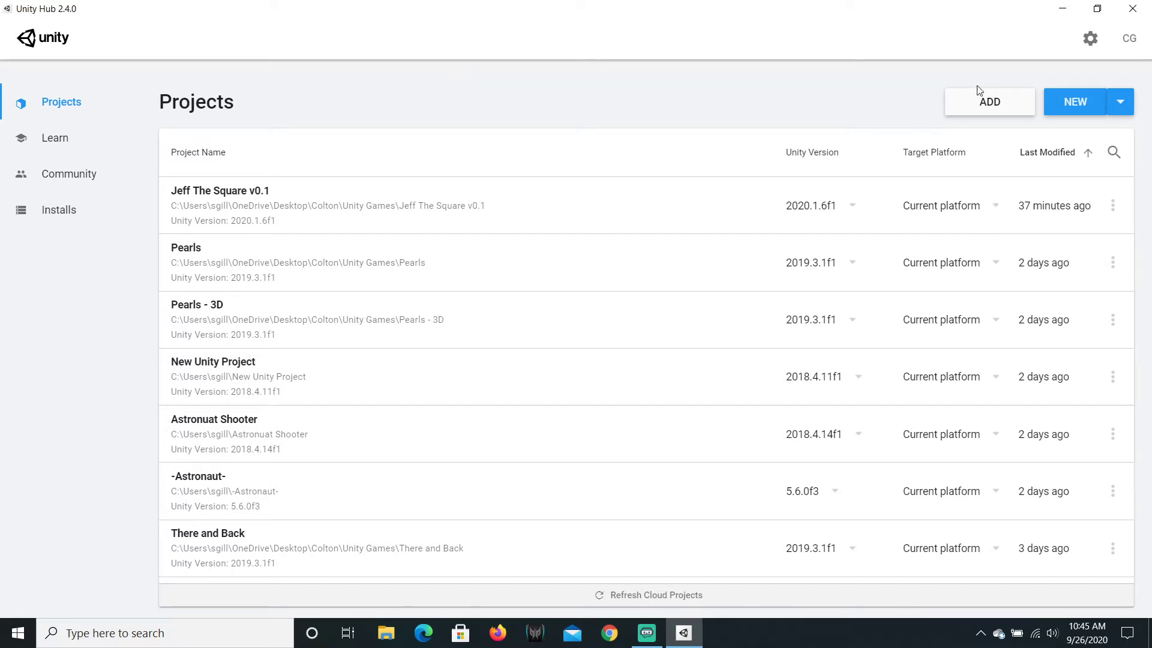
pyautogui.click(1120, 101)
pyautogui.scroll(-1, 1038, 252)
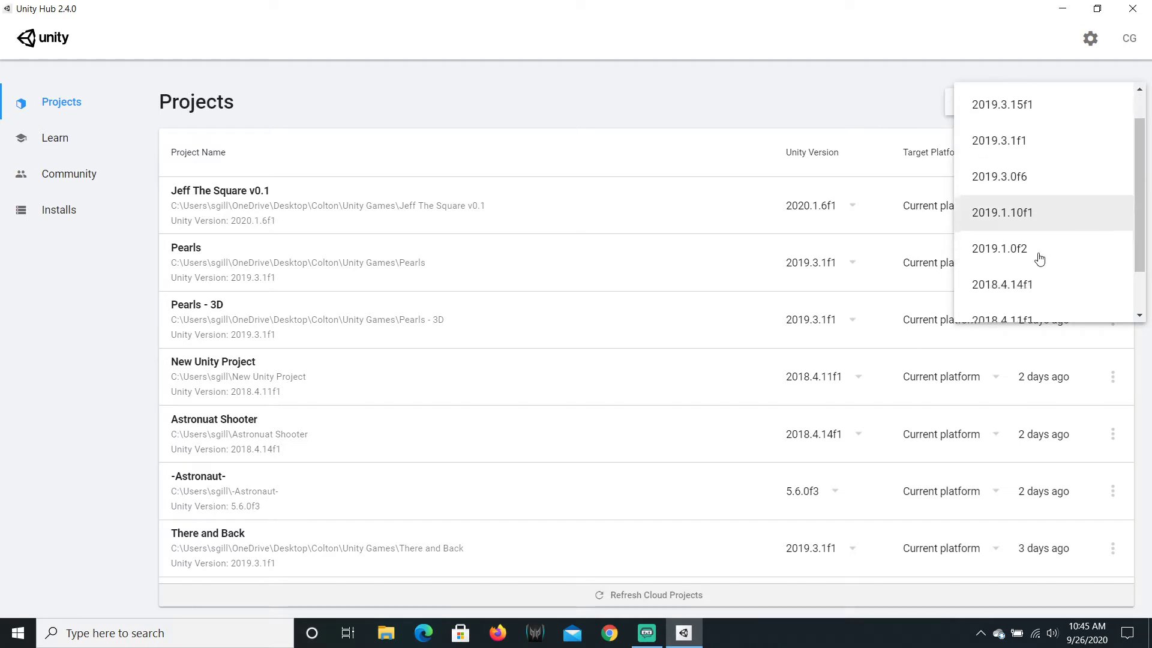
pyautogui.press('Escape')
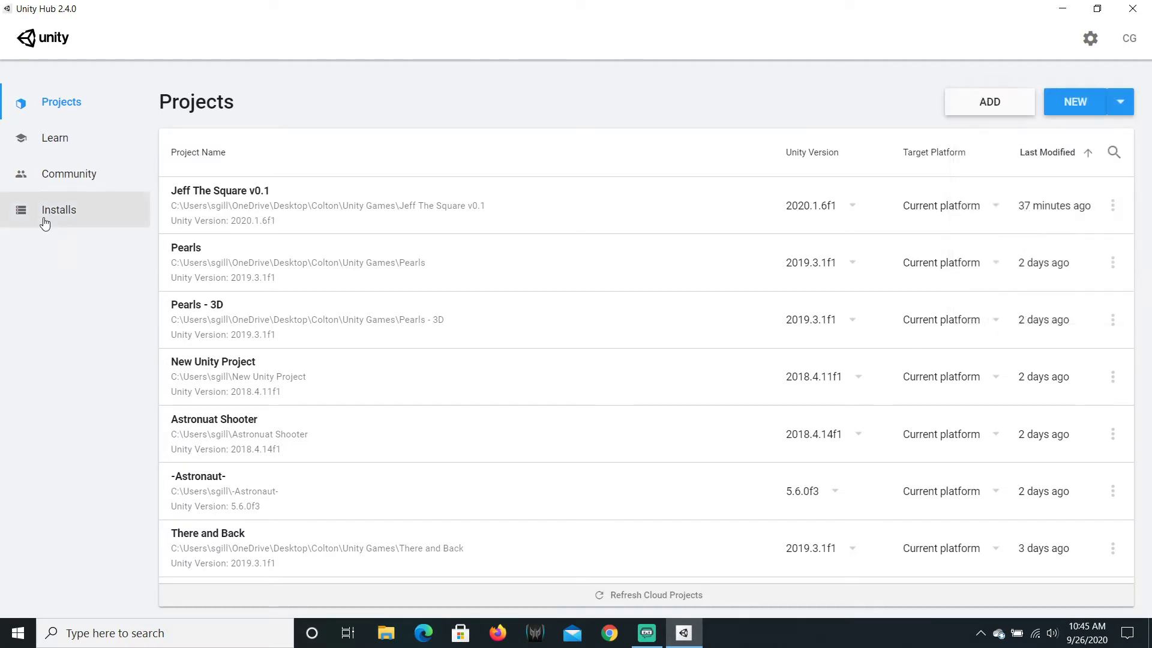
# Start adding a Unity version to the installs and open the Unity download archive in Chrome.
pyautogui.click(106, 224)
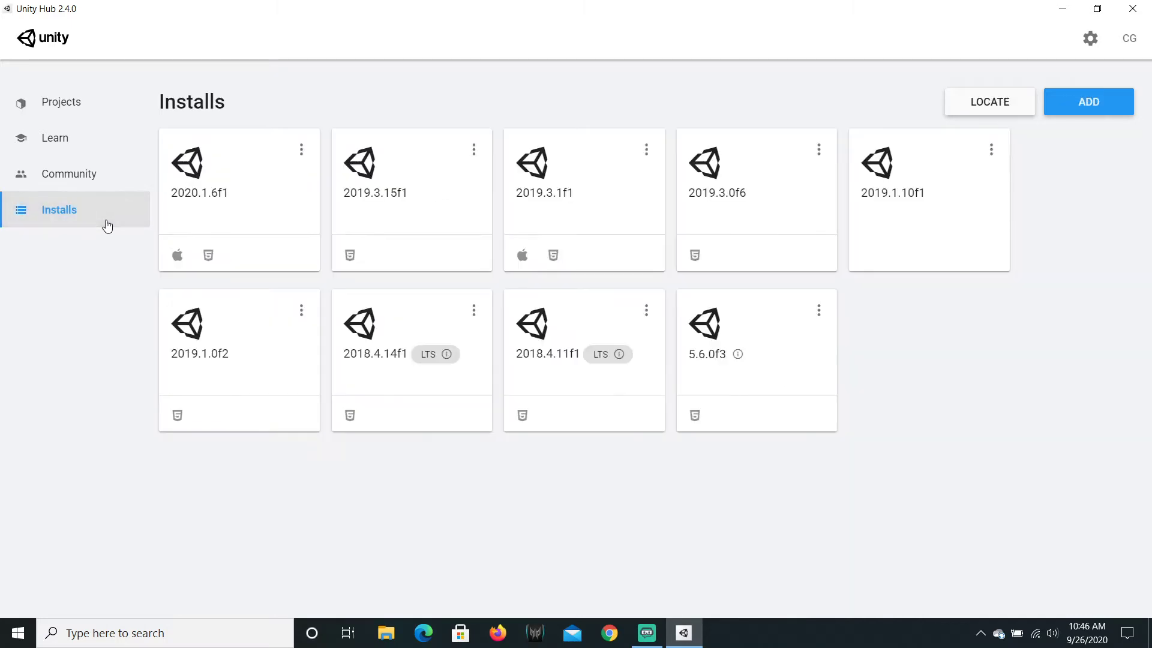
pyautogui.click(1063, 110)
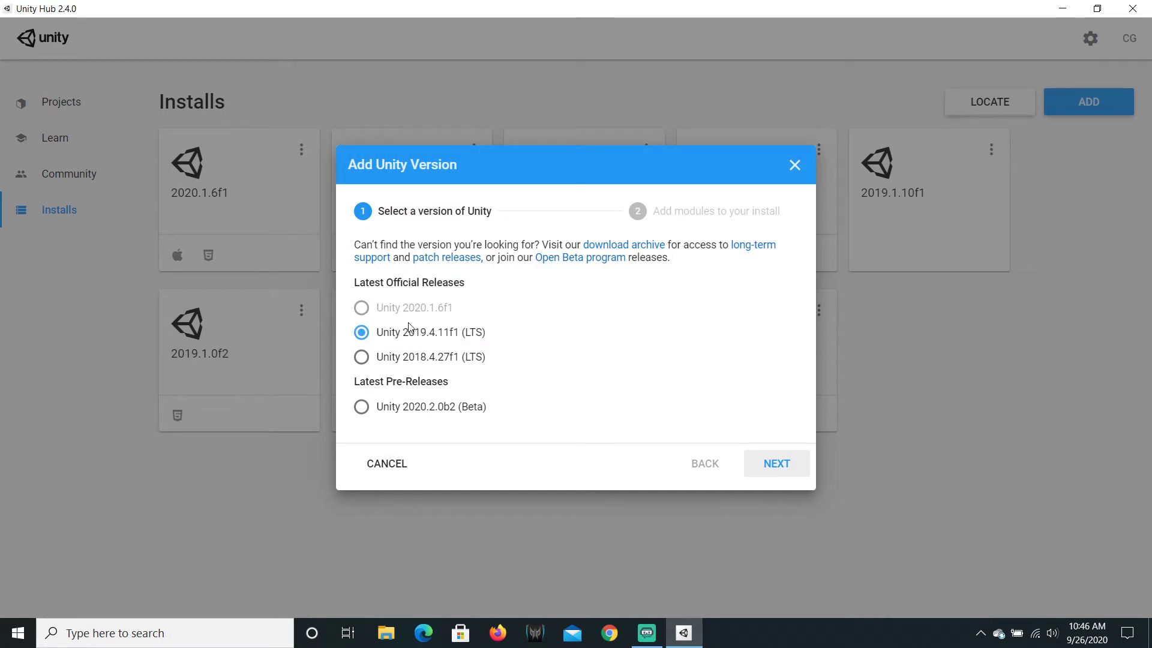
pyautogui.click(613, 250)
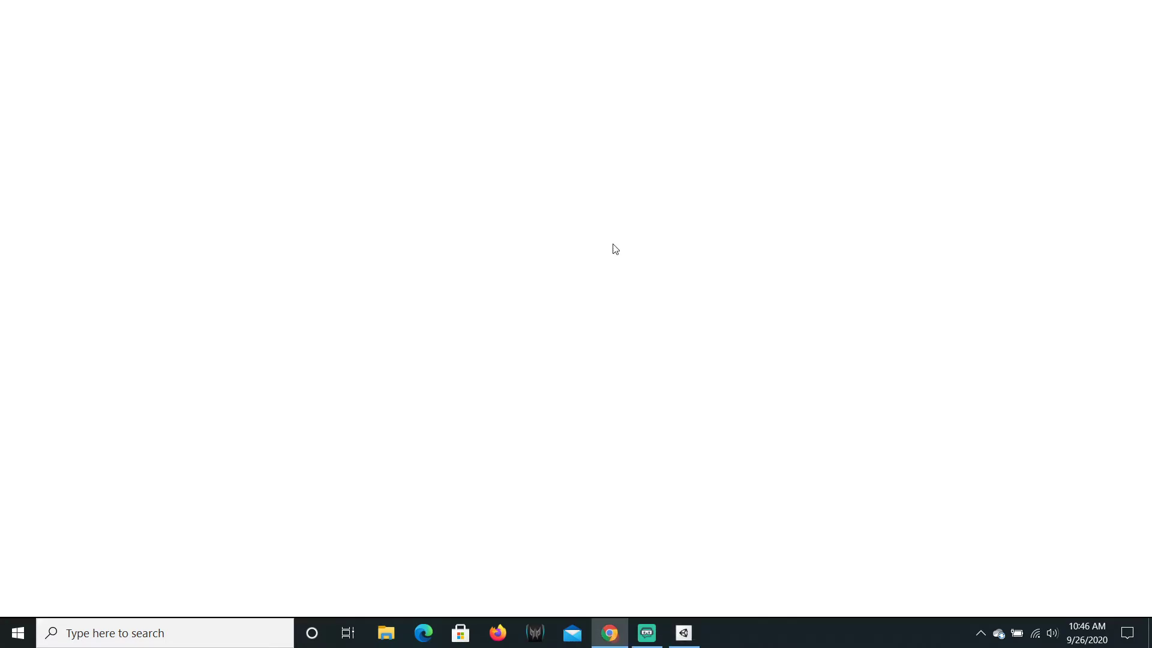
pyautogui.click(657, 633)
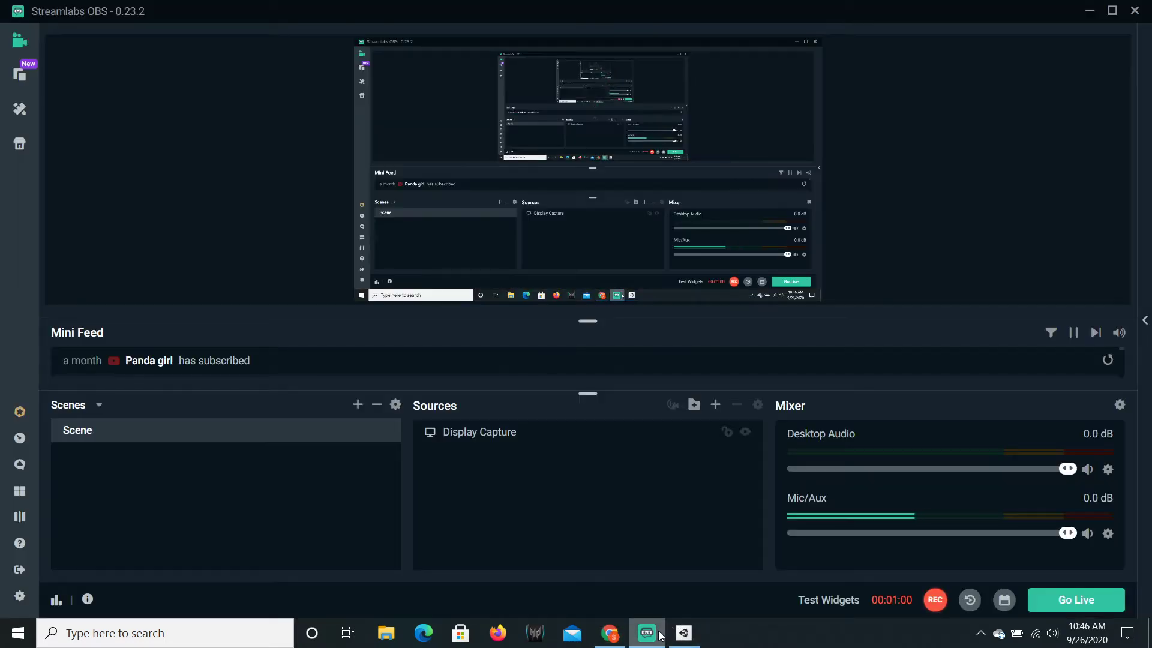
pyautogui.click(613, 634)
pyautogui.click(612, 636)
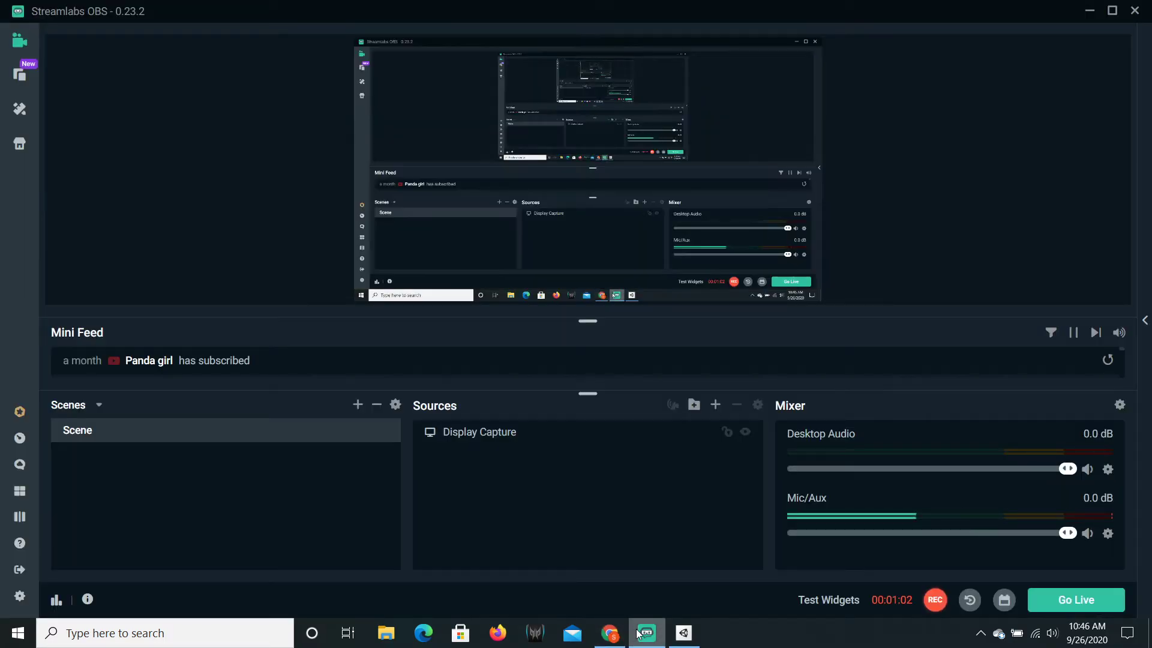
pyautogui.moveTo(609, 636)
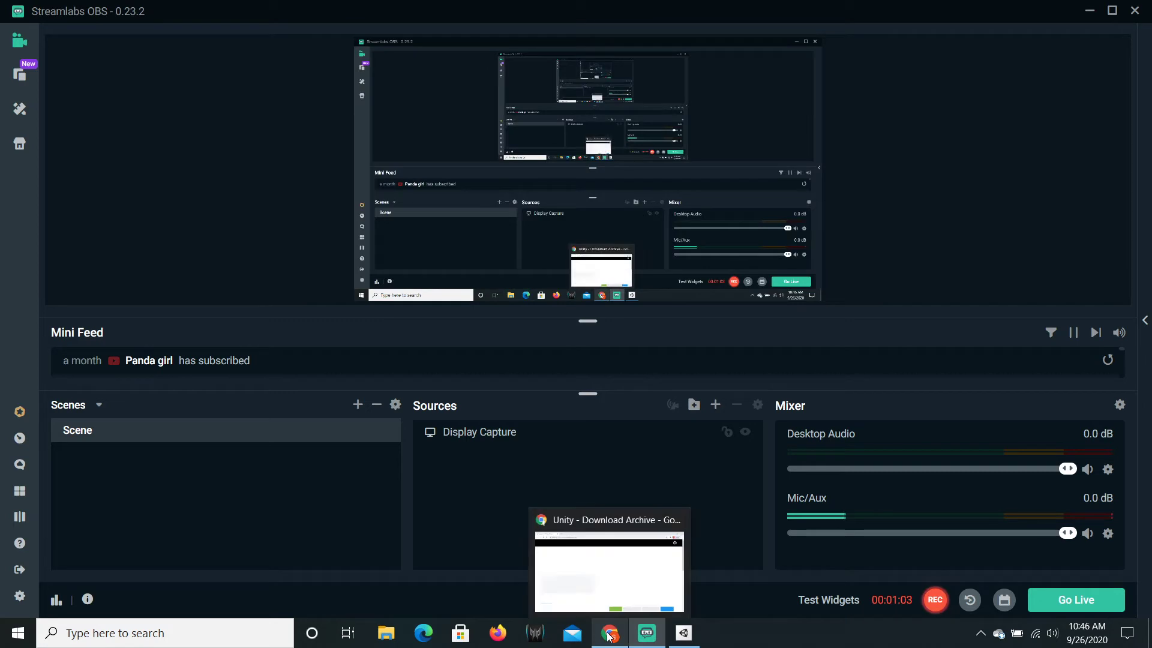
pyautogui.click(606, 600)
# Find Unity 2018.4.14 among the 2018.x releases and send it to Unity Hub for installation.
pyautogui.scroll(-2, 630, 432)
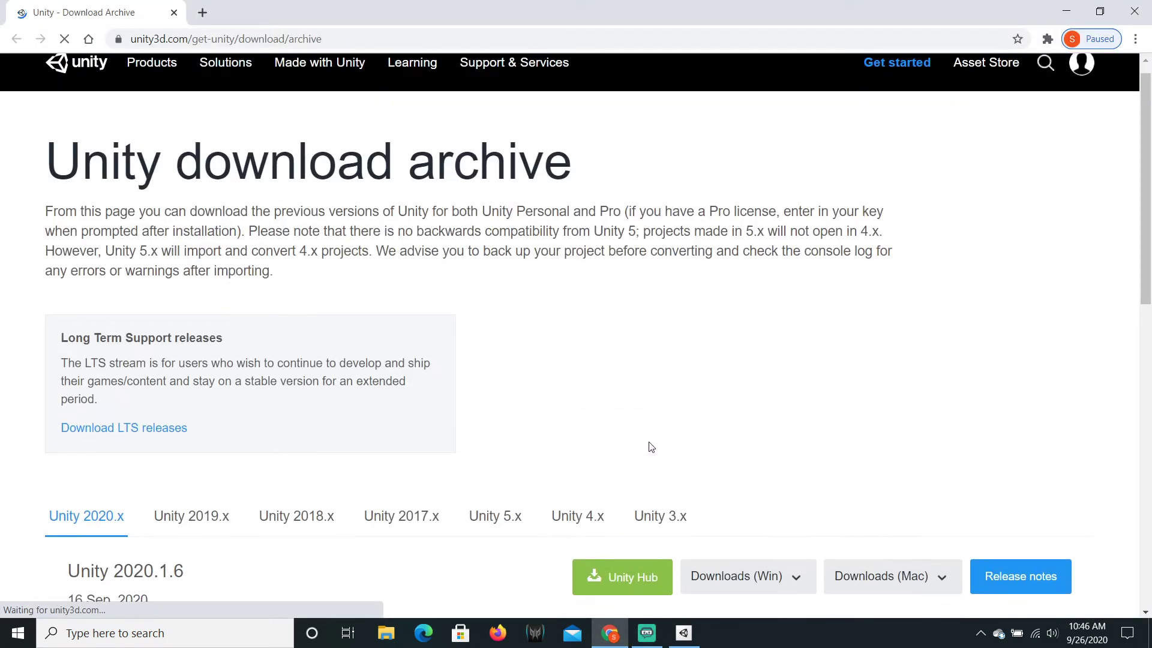
pyautogui.scroll(-3, 600, 441)
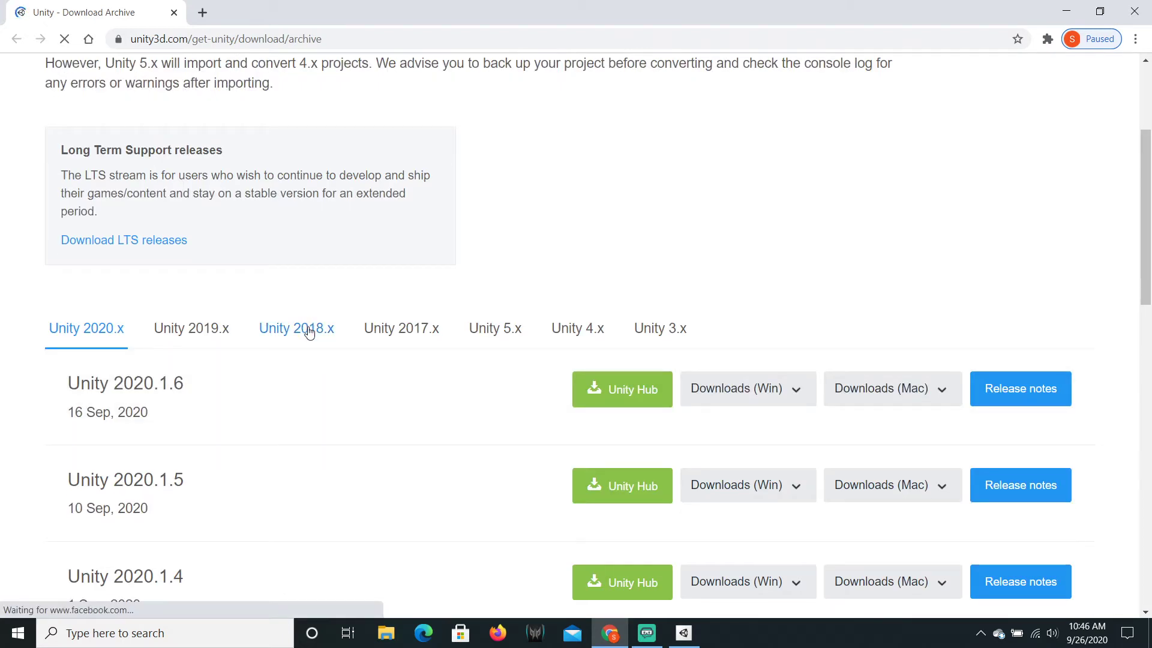
pyautogui.click(336, 339)
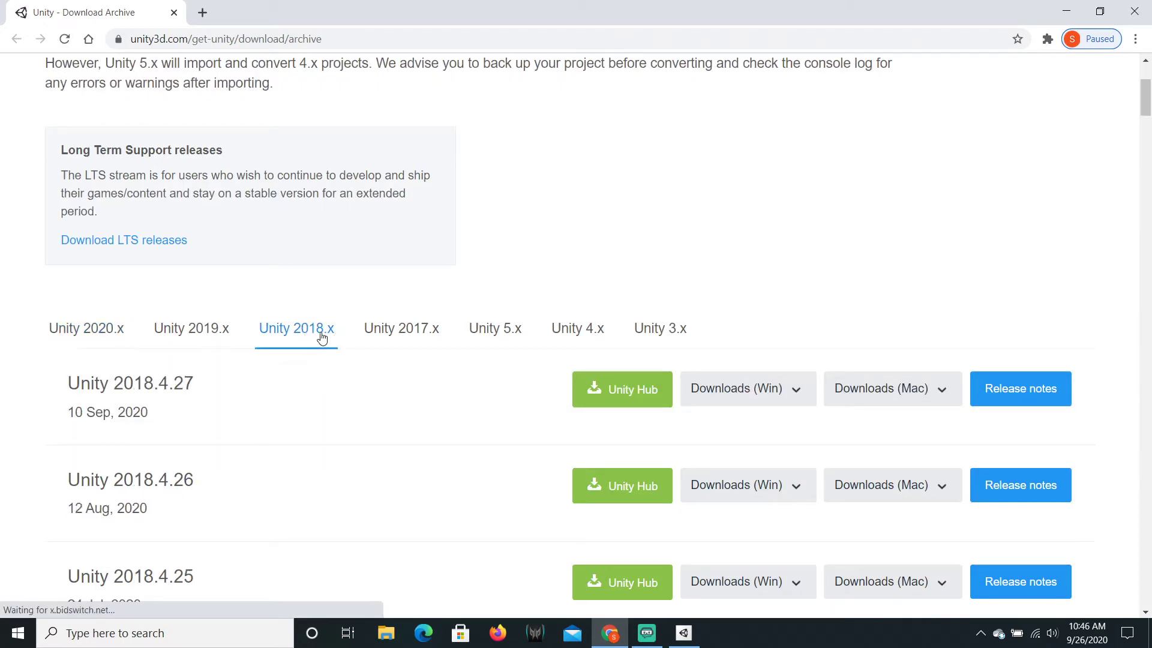
pyautogui.scroll(-3, 346, 341)
pyautogui.moveTo(1144, 127); pyautogui.dragTo(1138, 201)
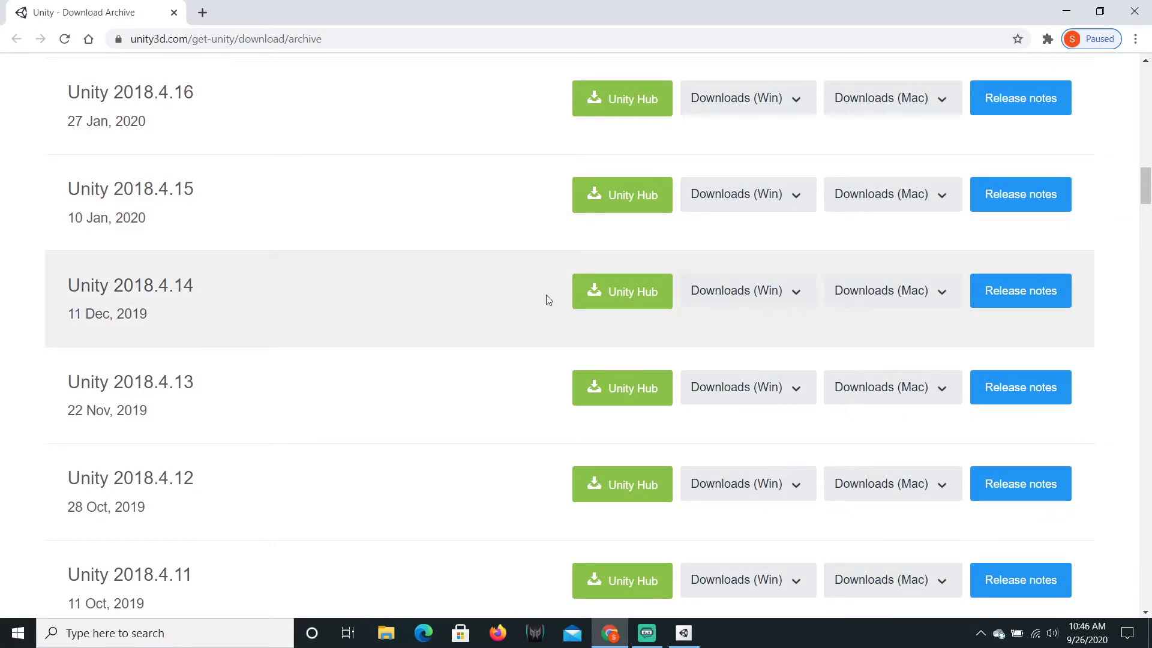
pyautogui.click(615, 298)
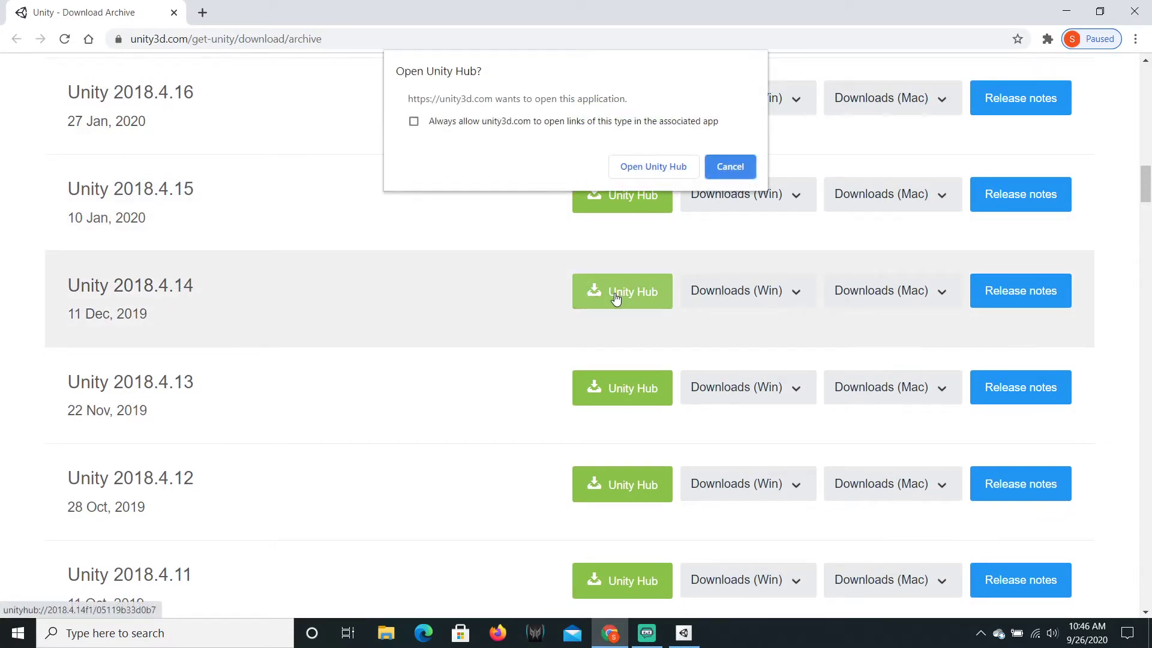
pyautogui.click(649, 168)
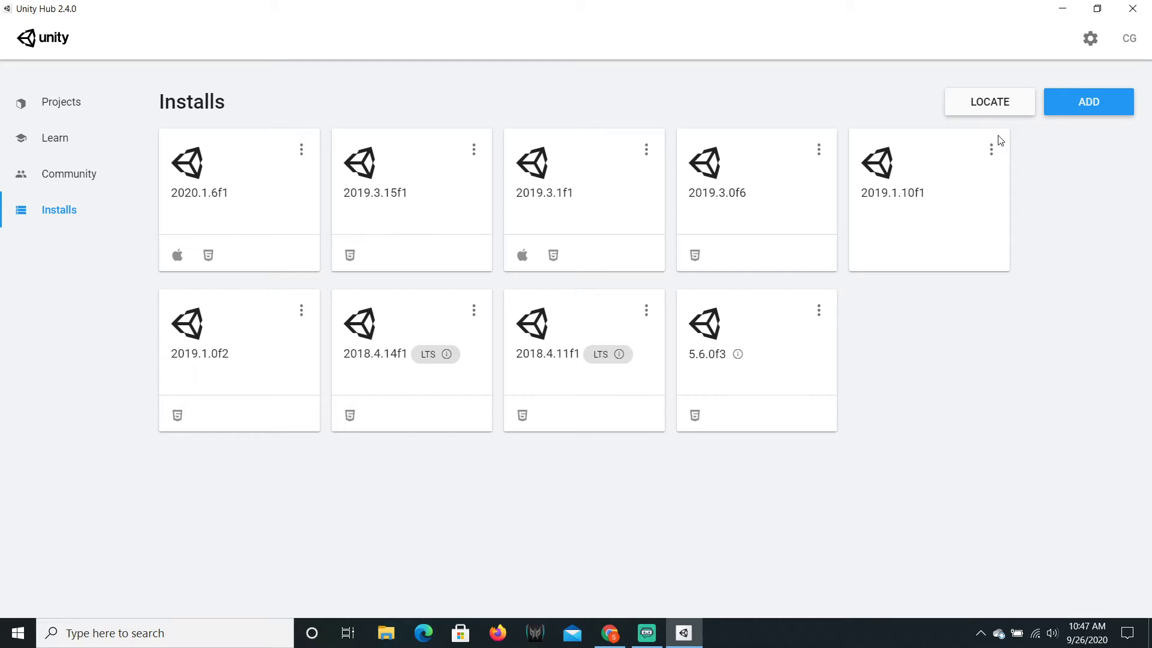
# Start a new project with Unity version 2018.4.14f1 from the projects list.
pyautogui.click(99, 114)
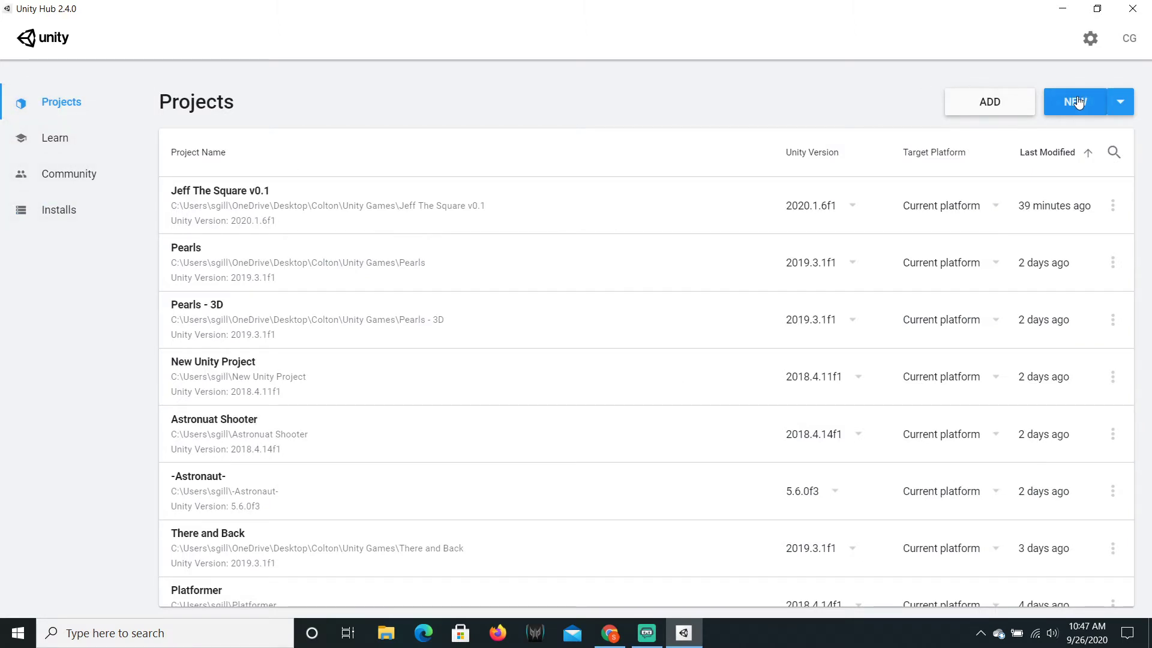
pyautogui.click(1117, 103)
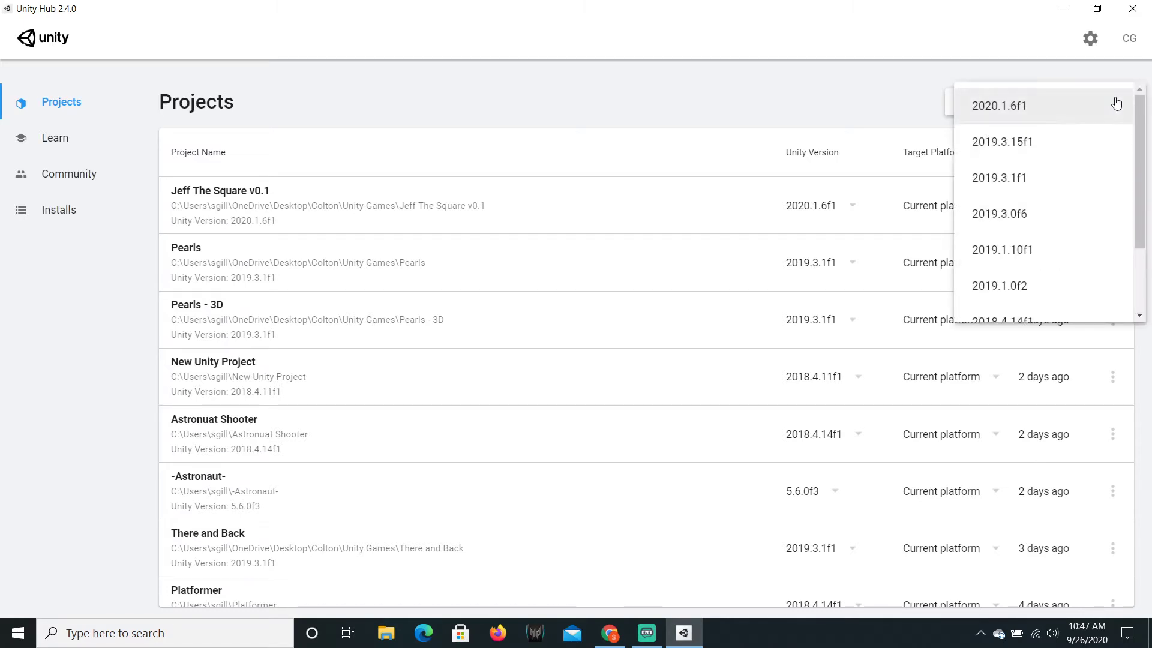
pyautogui.scroll(-2, 1036, 247)
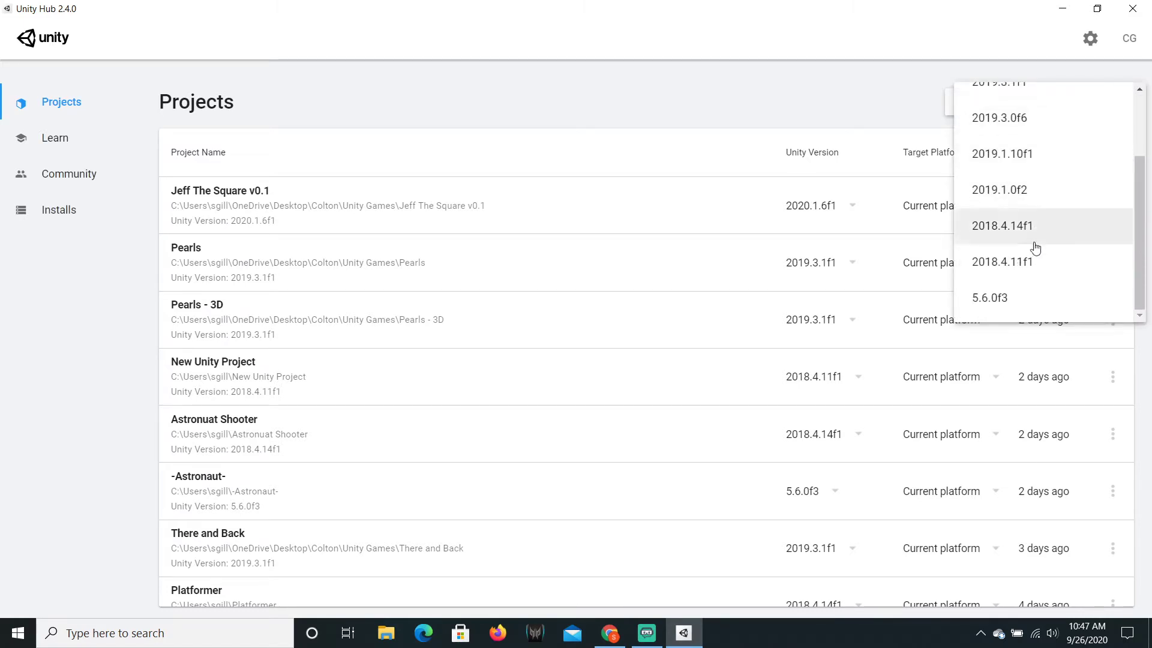
pyautogui.click(1070, 237)
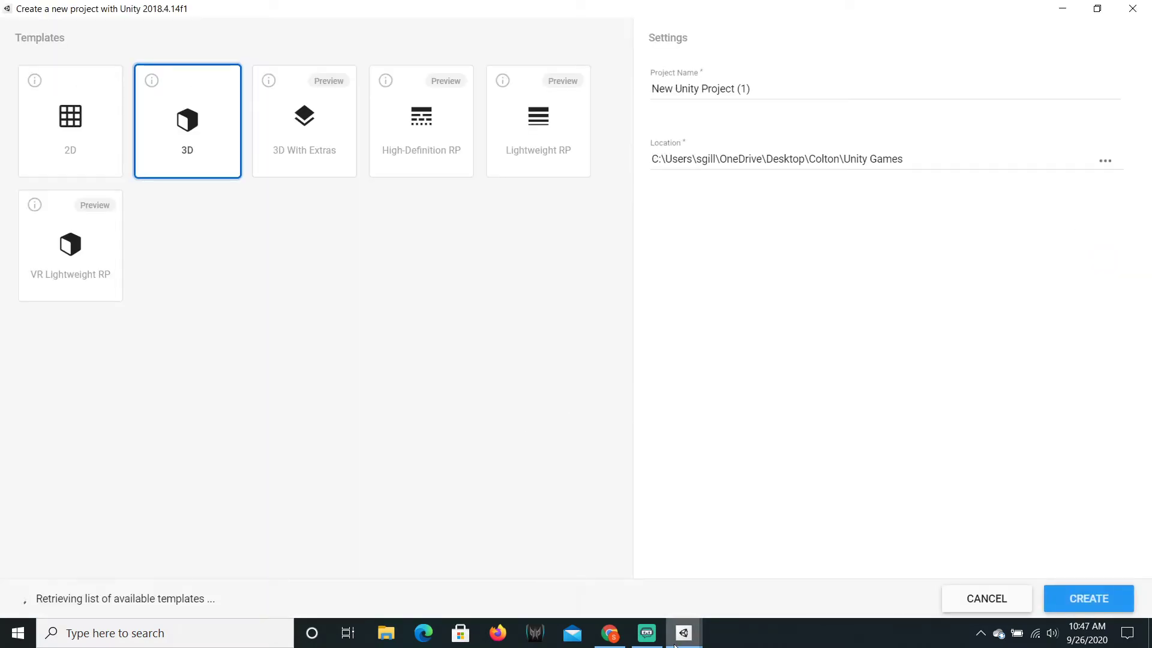
pyautogui.click(683, 637)
pyautogui.moveTo(683, 637)
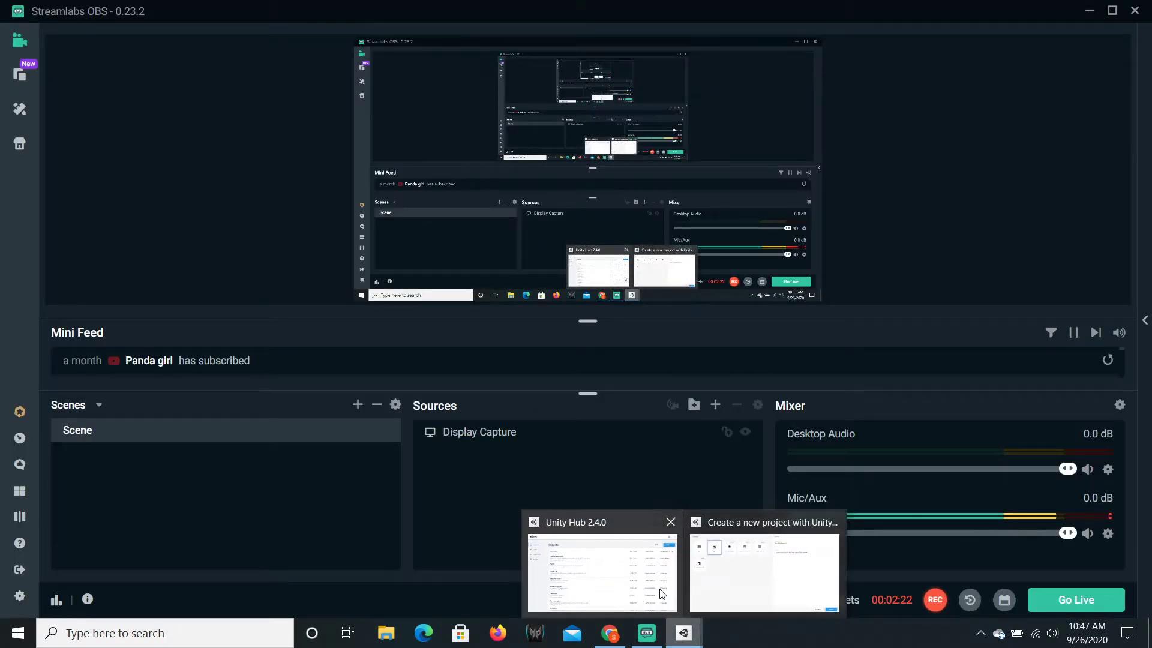
pyautogui.click(602, 594)
pyautogui.click(733, 585)
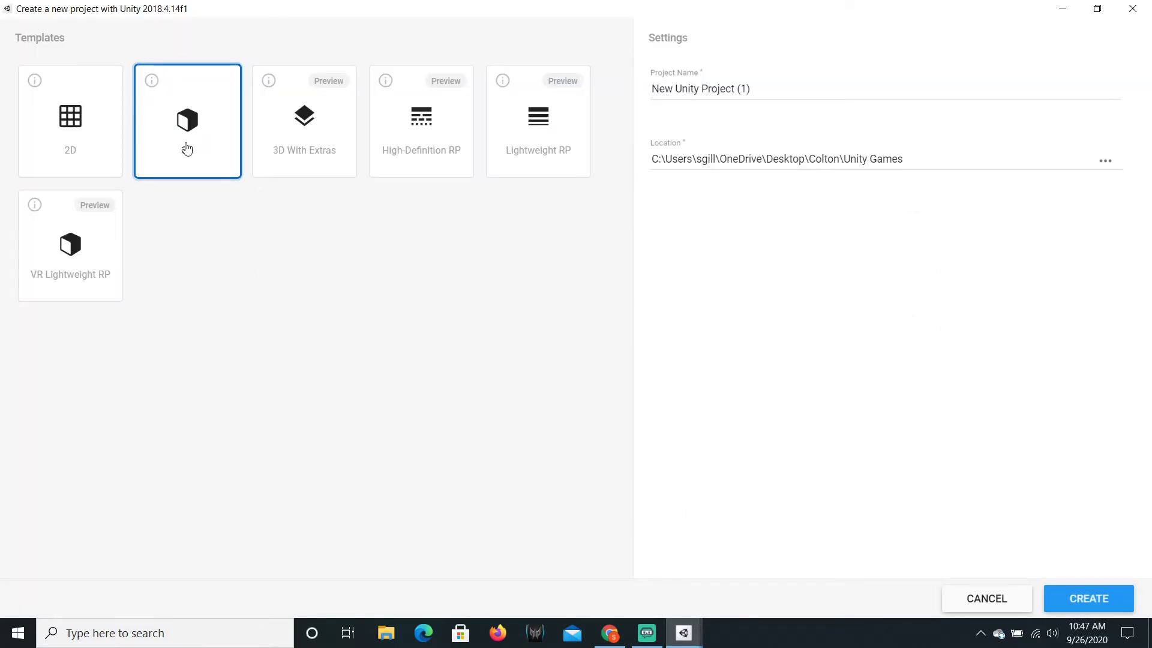
# Name the new project "Space Shooter Youtube".
pyautogui.tripleClick(799, 88)
pyautogui.write('S')
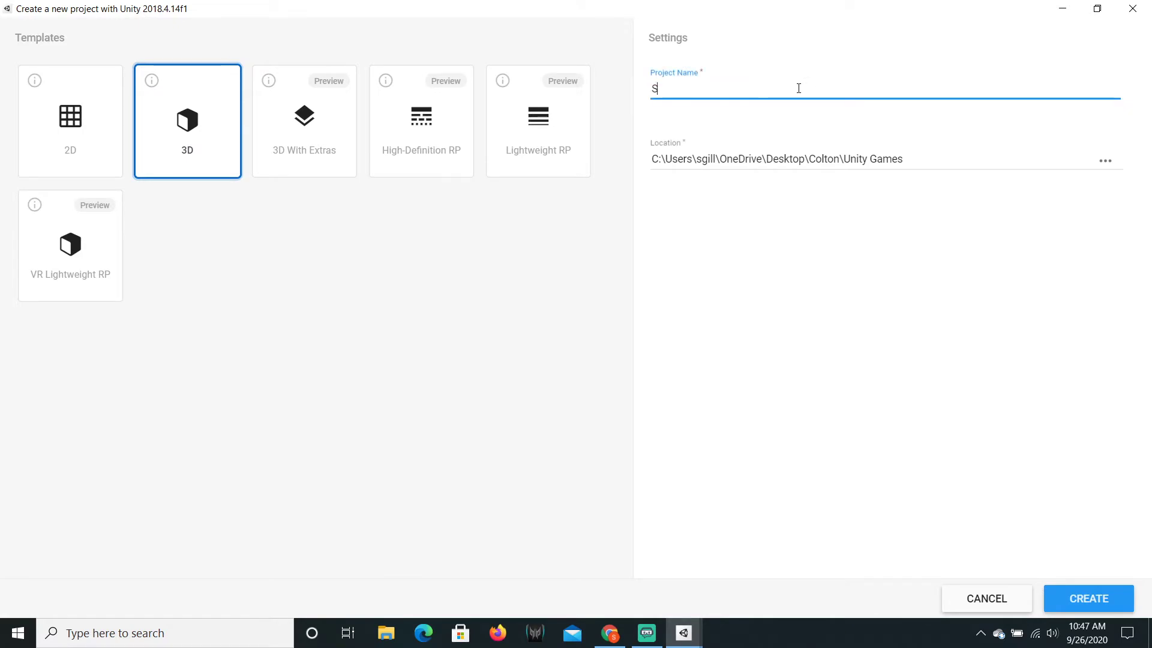
pyautogui.write('pace Shooter Youtube')
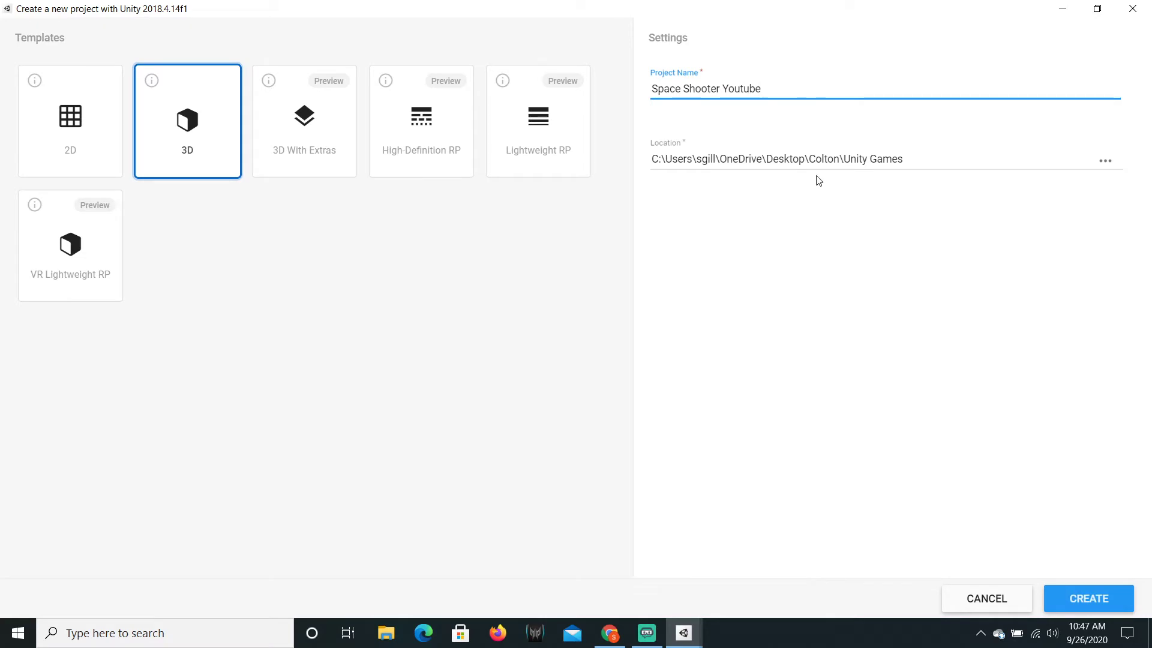
pyautogui.click(1098, 163)
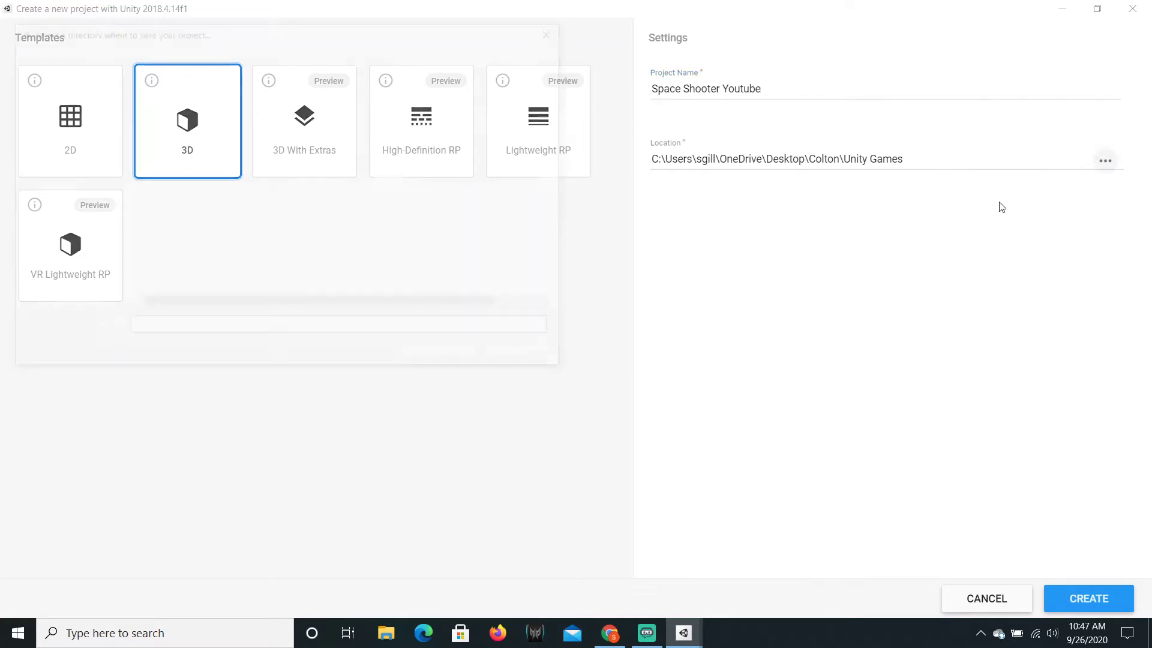
pyautogui.scroll(-1, 362, 223)
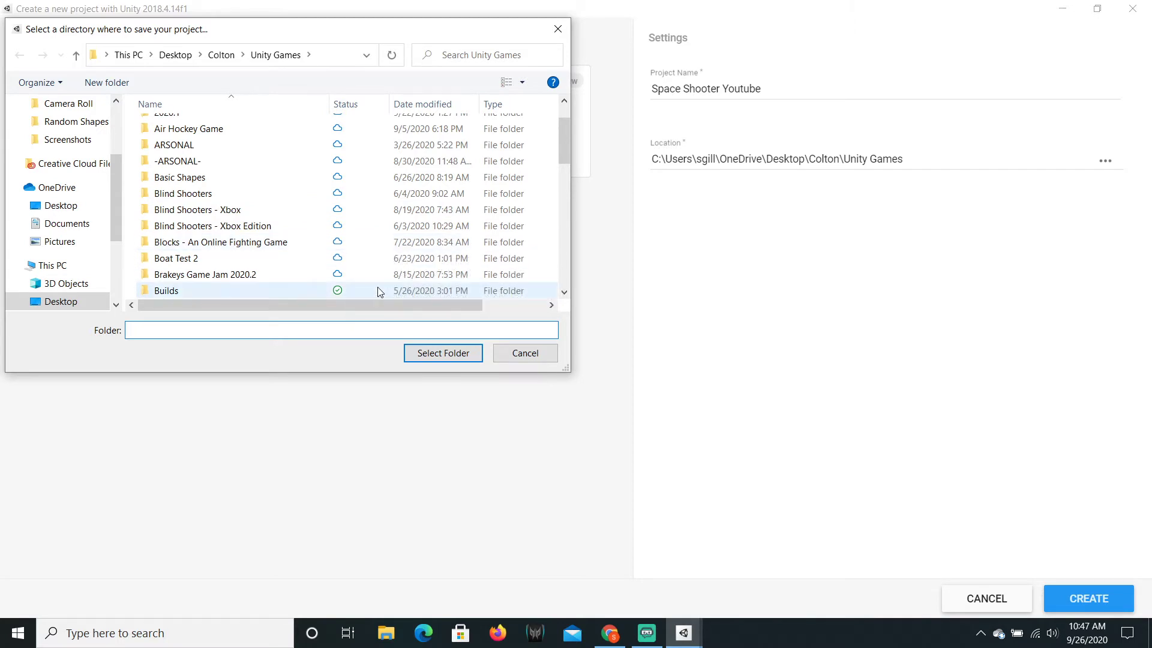
pyautogui.click(549, 355)
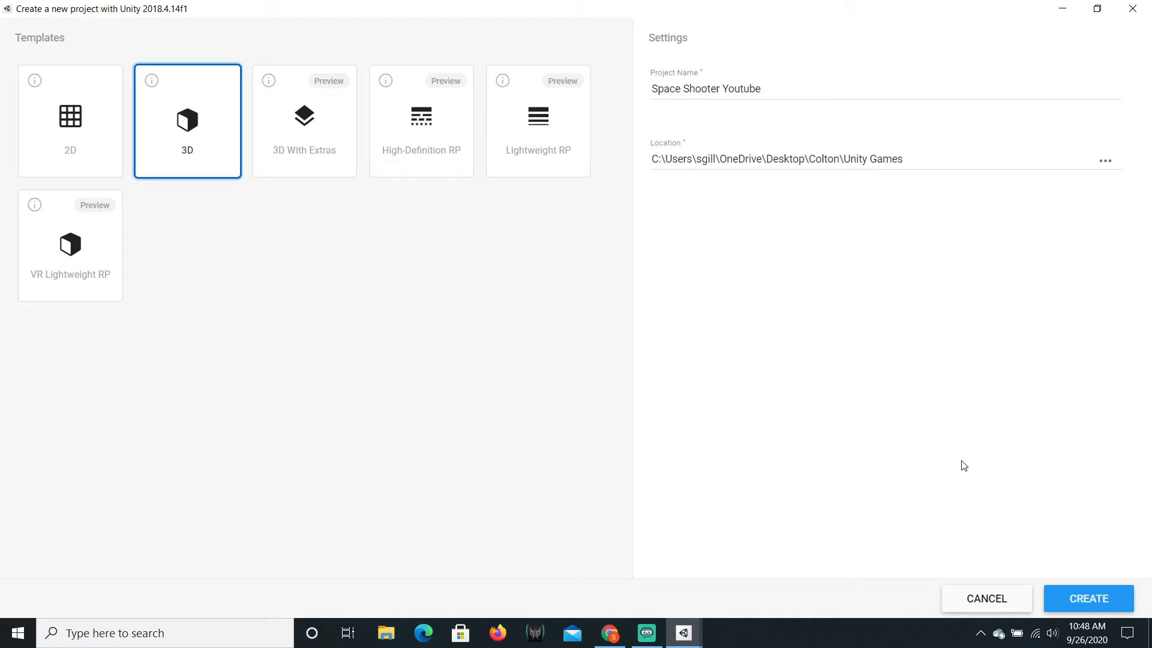
# Create the Space Shooter Youtube project from the 3D template in the Unity Games folder.
pyautogui.click(1087, 600)
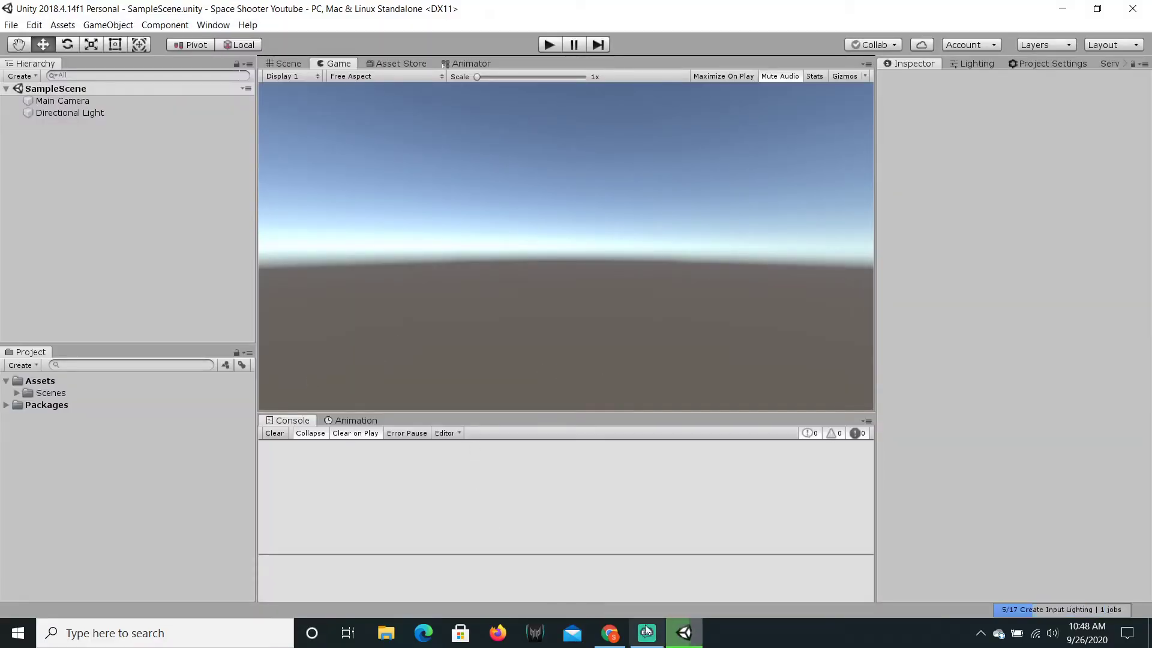
pyautogui.click(646, 631)
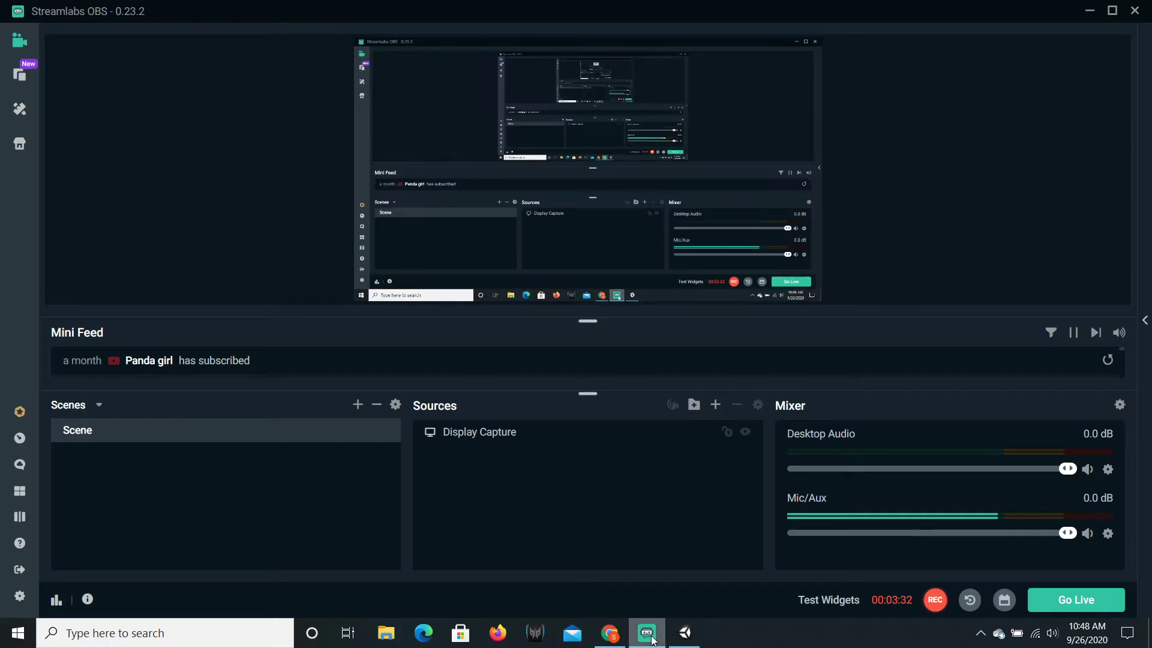
pyautogui.click(646, 631)
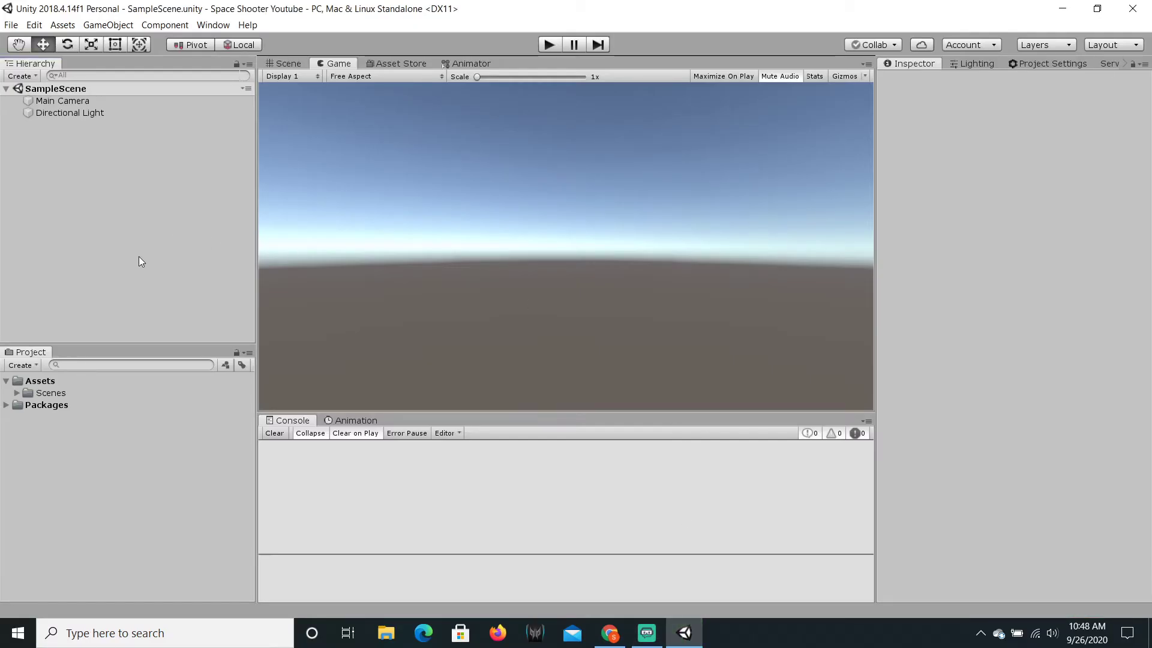
# Switch the editor to the Default layout and enlarge its Scene view, with SampleScene expanded in the hierarchy.
pyautogui.click(1107, 48)
pyautogui.click(1050, 104)
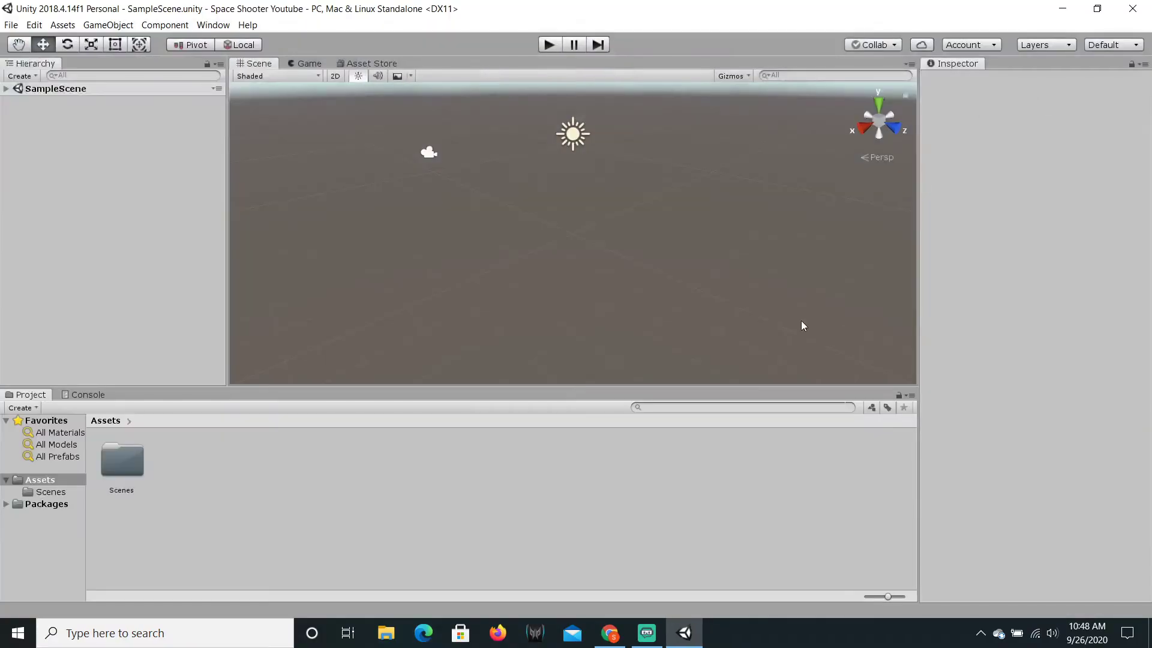
pyautogui.click(6, 89)
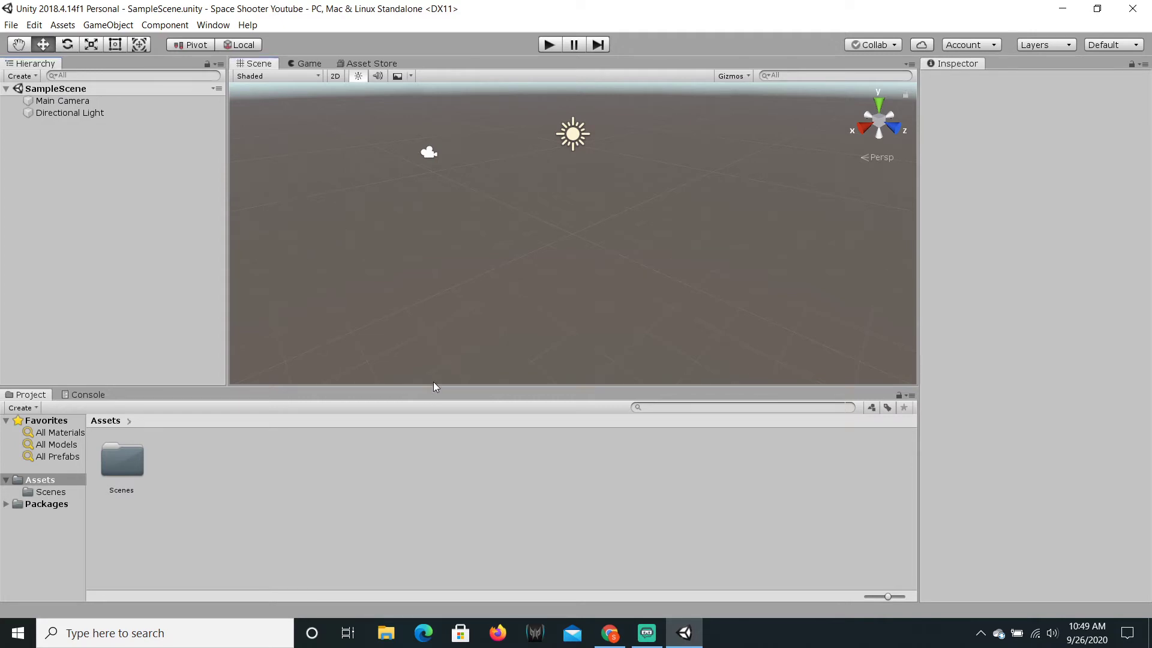
pyautogui.moveTo(429, 390); pyautogui.dragTo(427, 436)
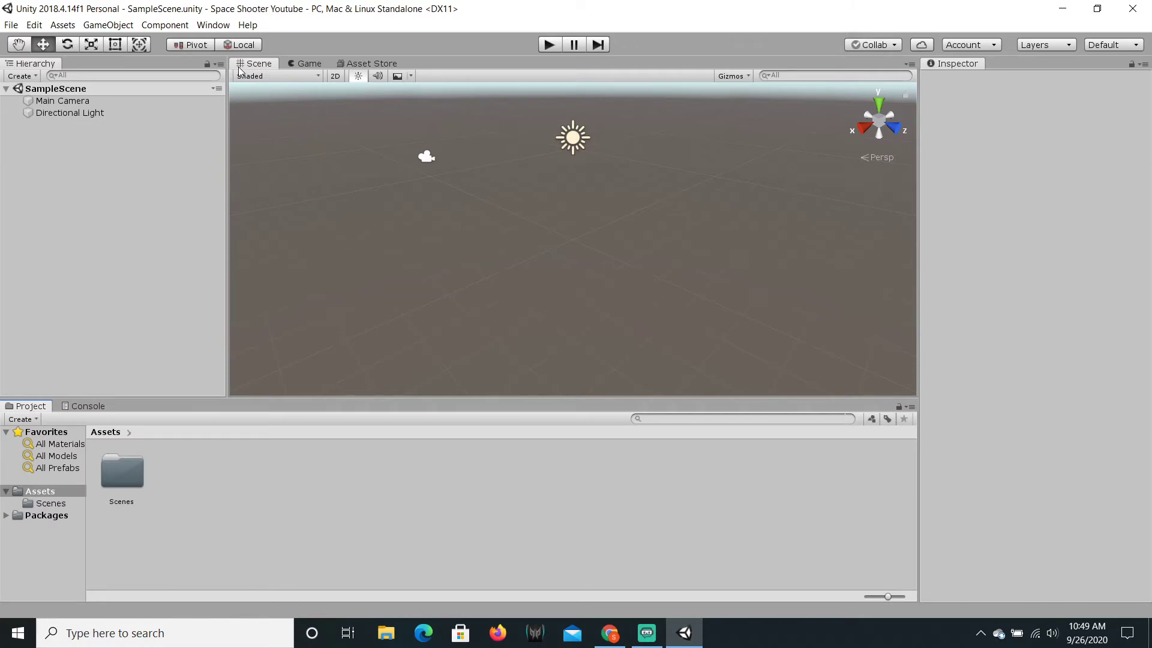
# Switch the editor window arrangement to the saved Brakeys Layout.
pyautogui.click(1136, 45)
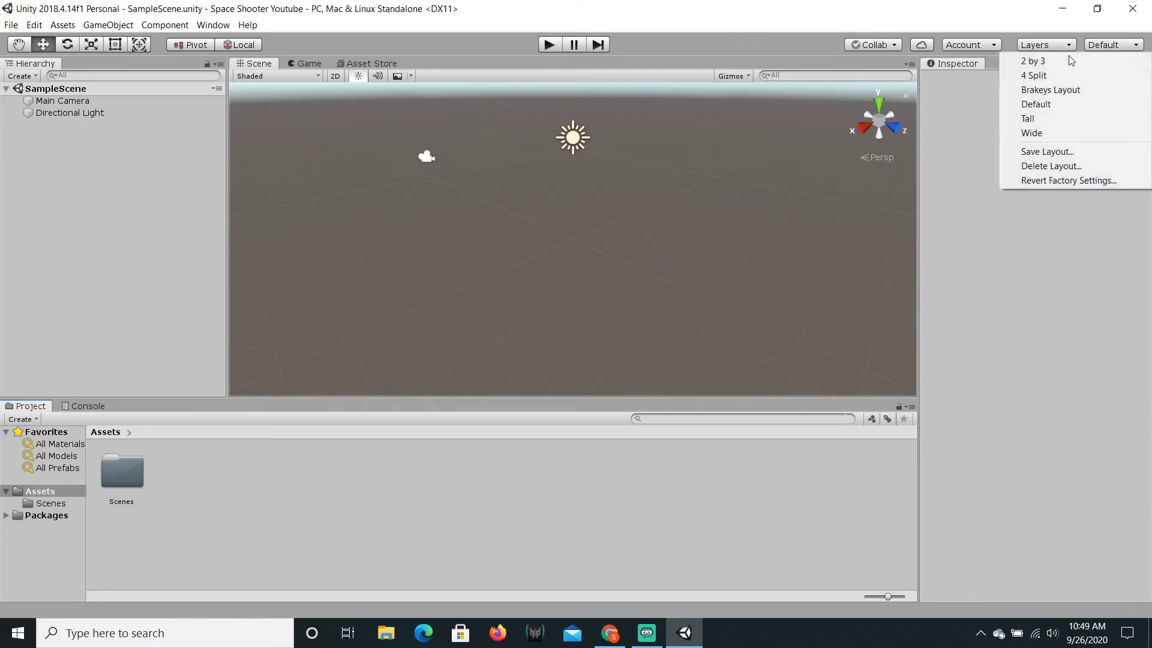
pyautogui.click(1092, 89)
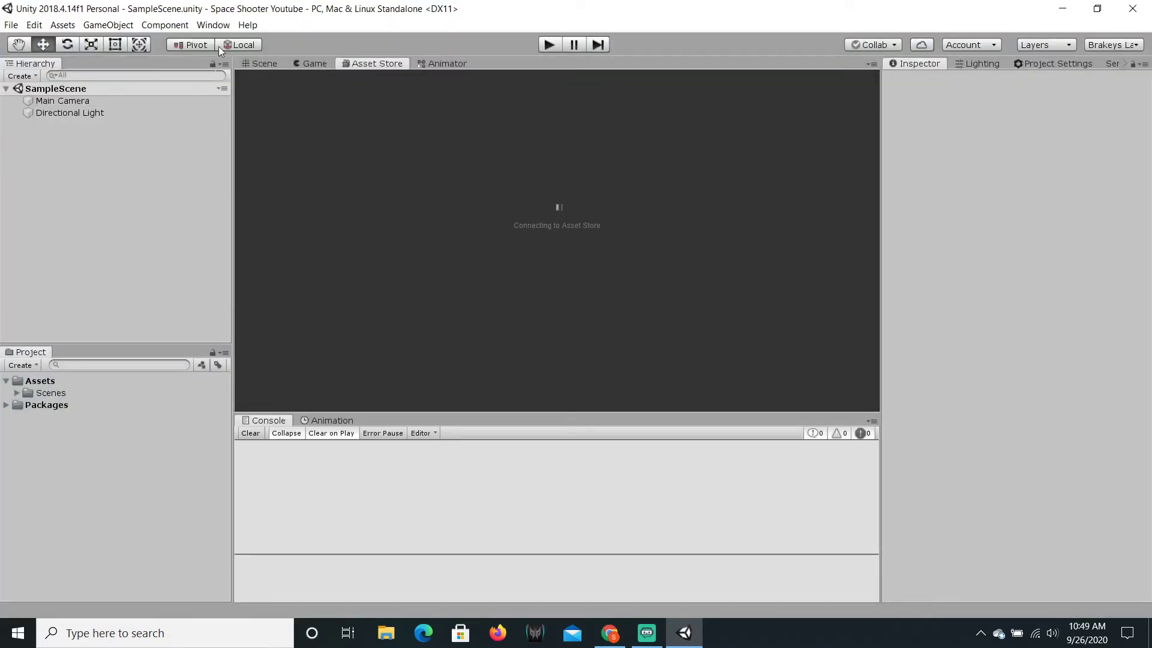
# Switch the editor to the Default layout and set the Project window to One Column Layout, with SampleScene expanded in the hierarchy.
pyautogui.click(260, 63)
pyautogui.click(1113, 45)
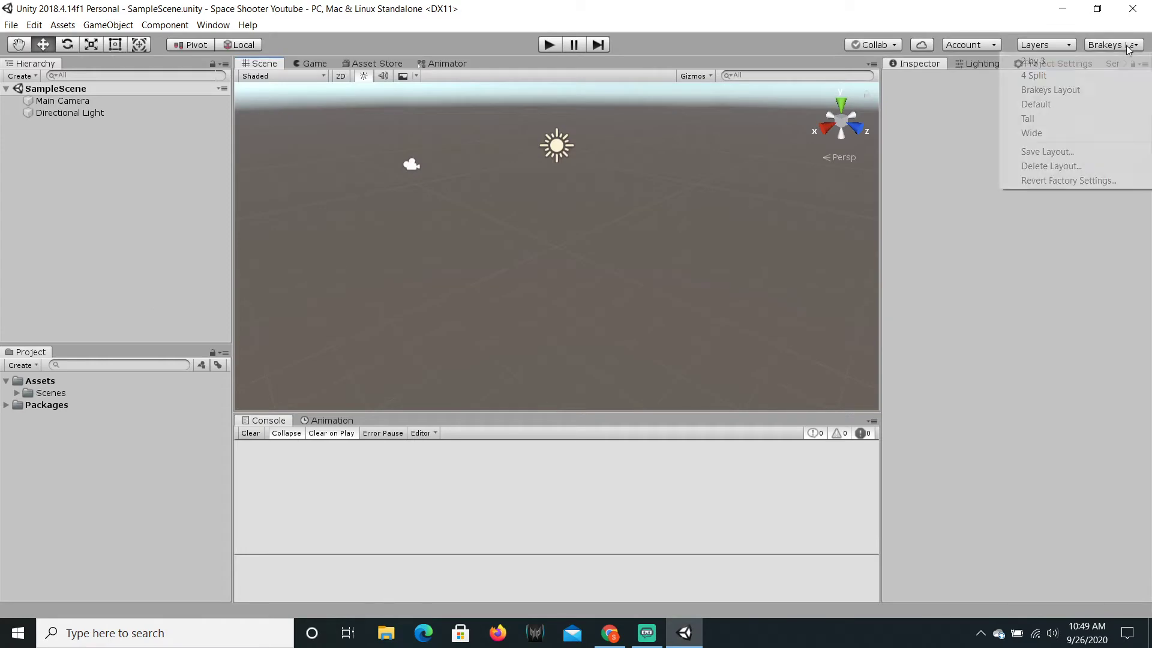
pyautogui.click(1106, 108)
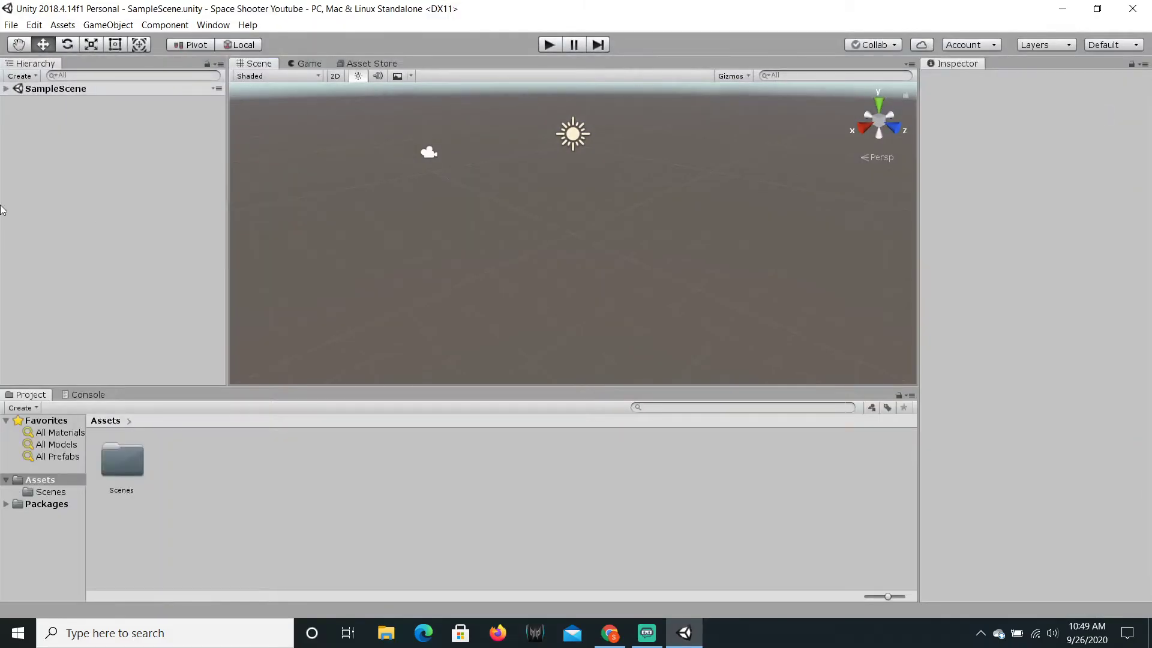
pyautogui.click(6, 88)
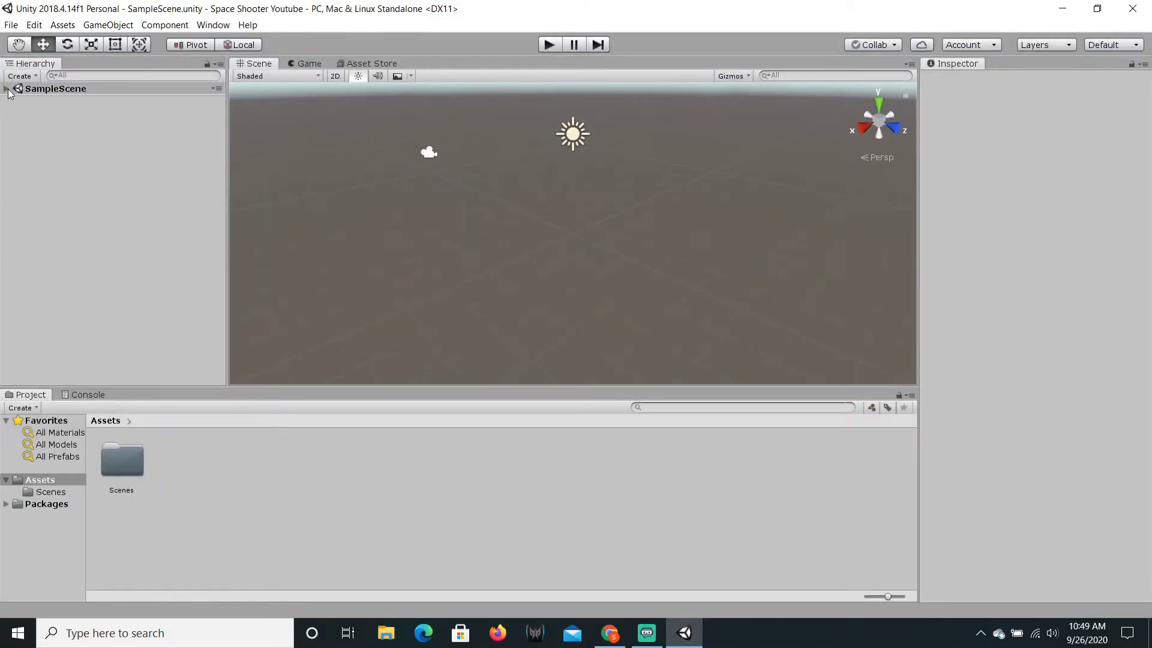
pyautogui.rightClick(28, 397)
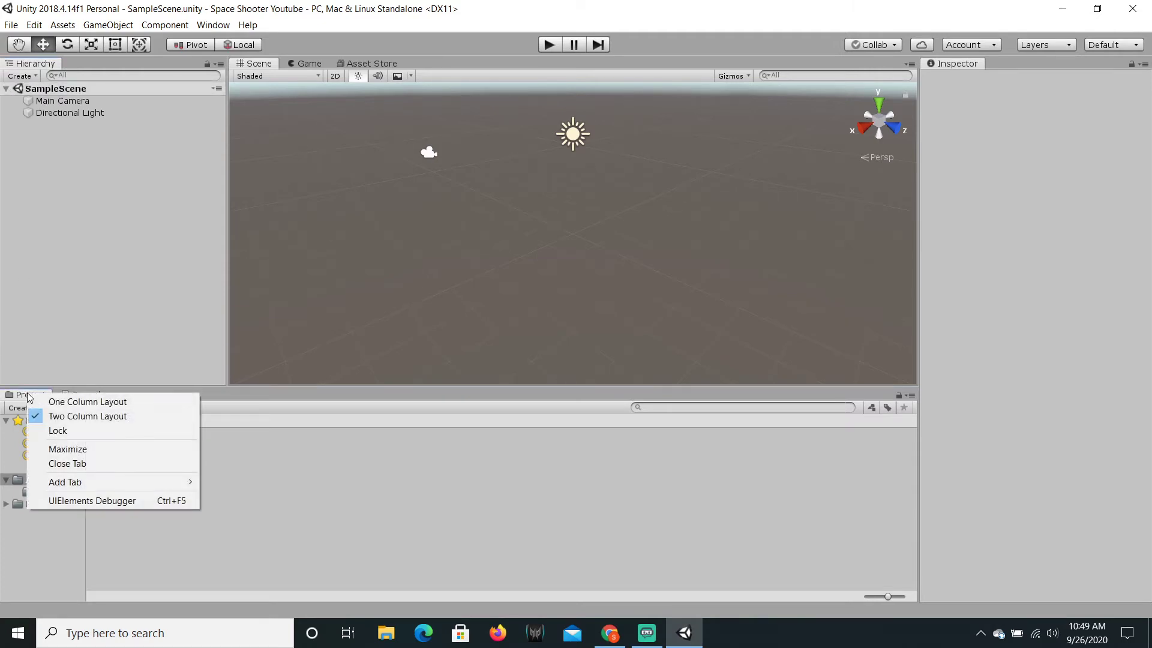
pyautogui.click(35, 402)
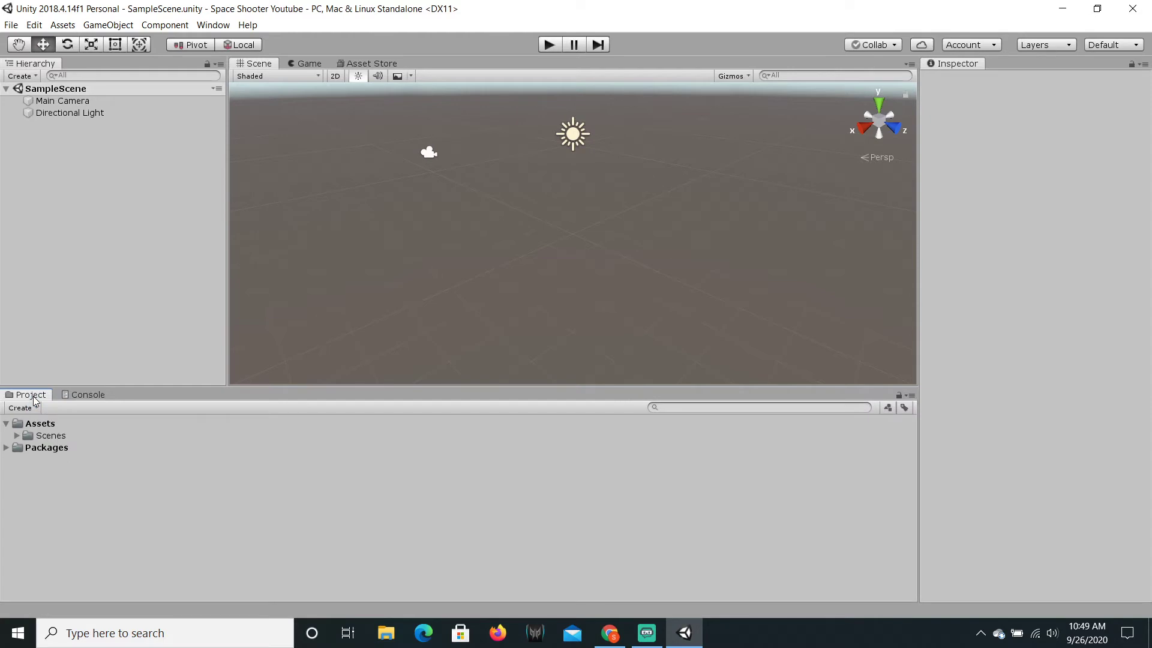
# Dock the Project window below the Hierarchy and the Console below the Scene view, and widen the Inspector slightly.
pyautogui.moveTo(34, 400); pyautogui.dragTo(44, 357)
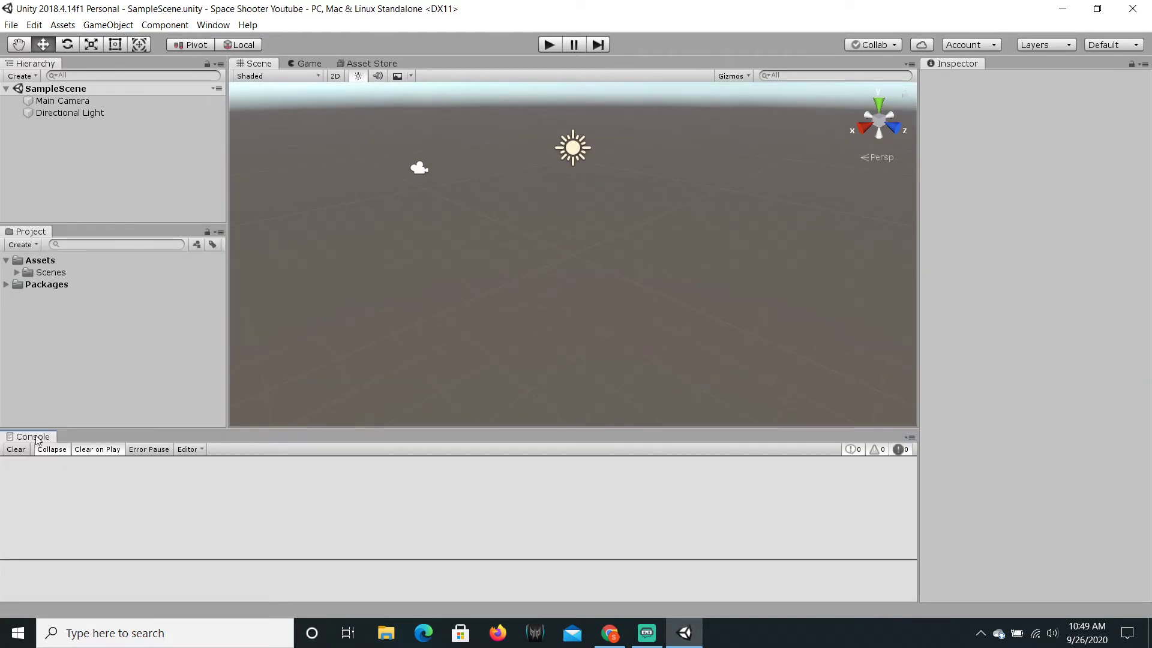
pyautogui.moveTo(36, 440); pyautogui.dragTo(327, 404)
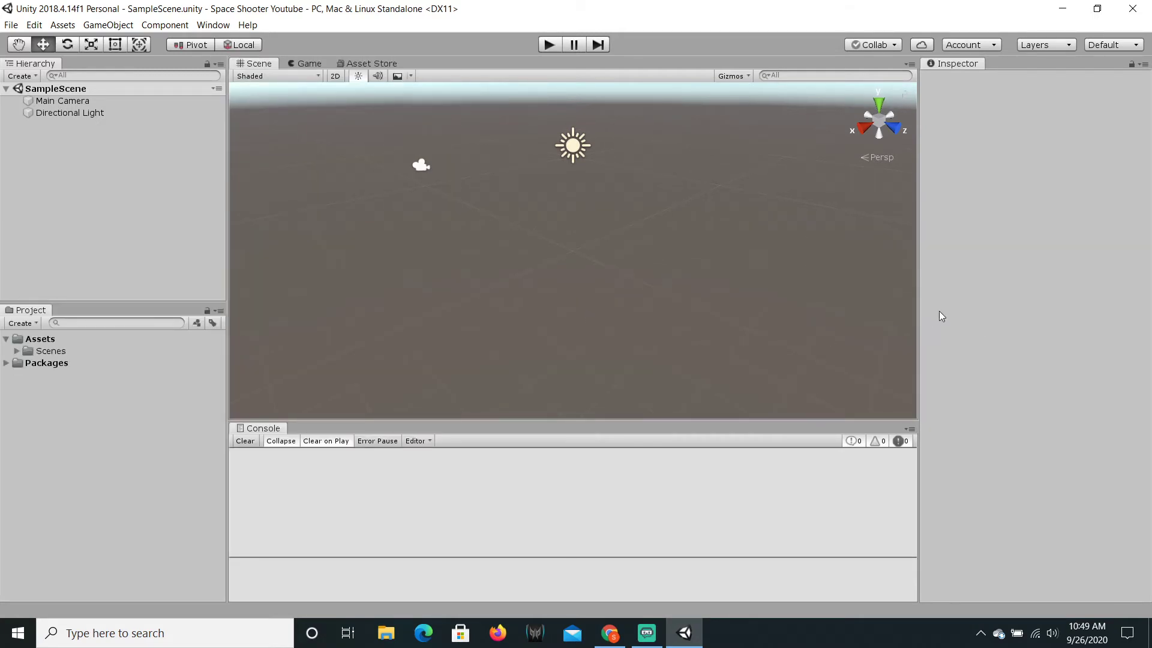
pyautogui.moveTo(914, 313); pyautogui.dragTo(903, 312)
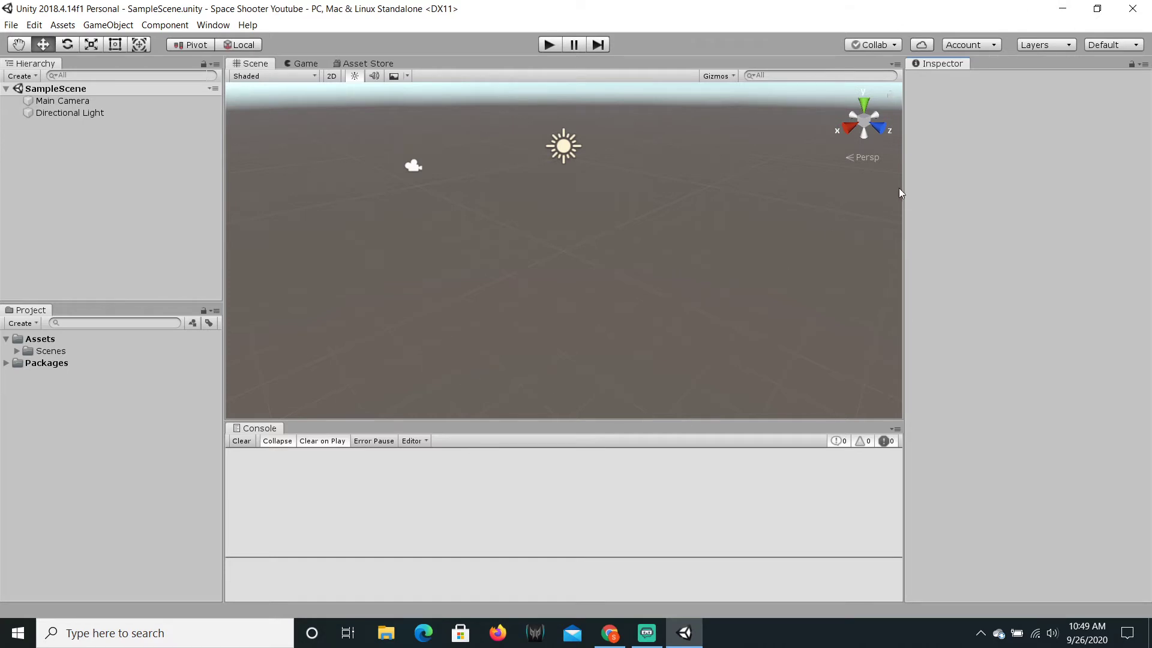
# Try out the 2 by 3, 4 Split, Default, Wide and Tall editor layouts in turn.
pyautogui.click(1105, 47)
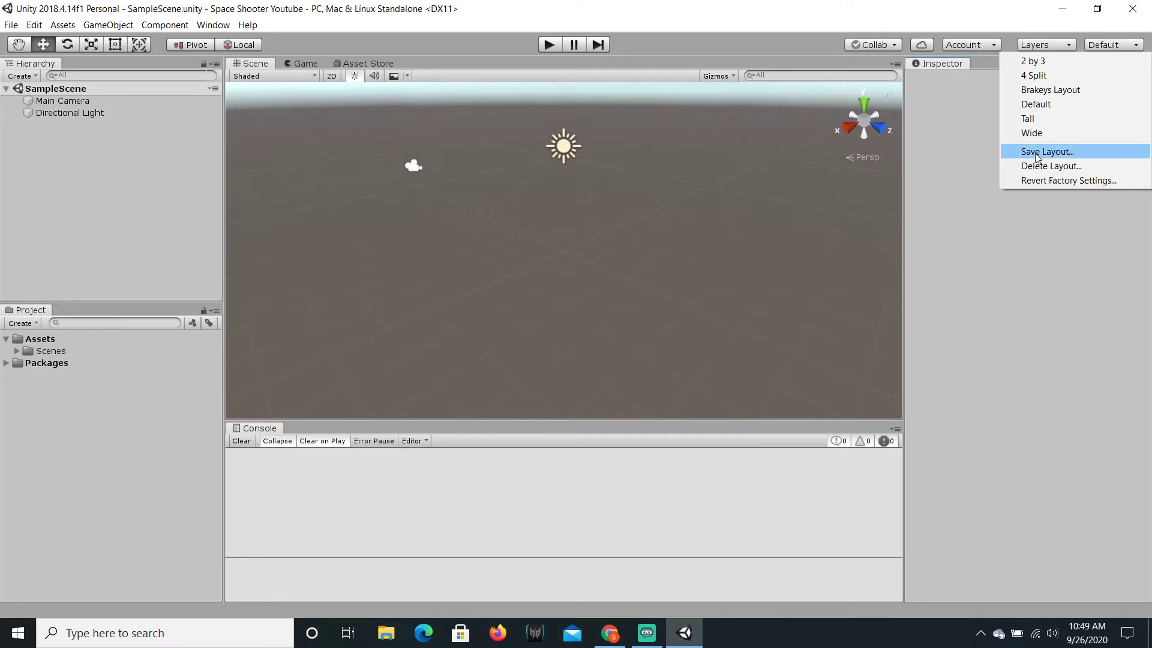
pyautogui.click(1033, 61)
pyautogui.click(1103, 45)
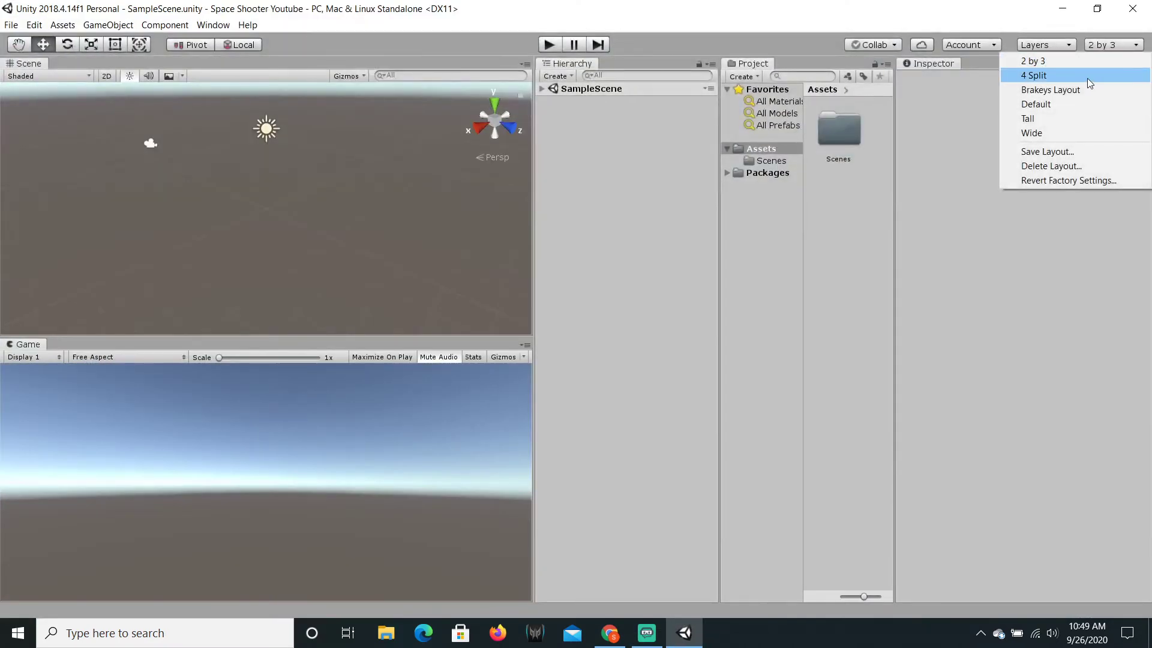
pyautogui.click(1087, 76)
pyautogui.click(1100, 48)
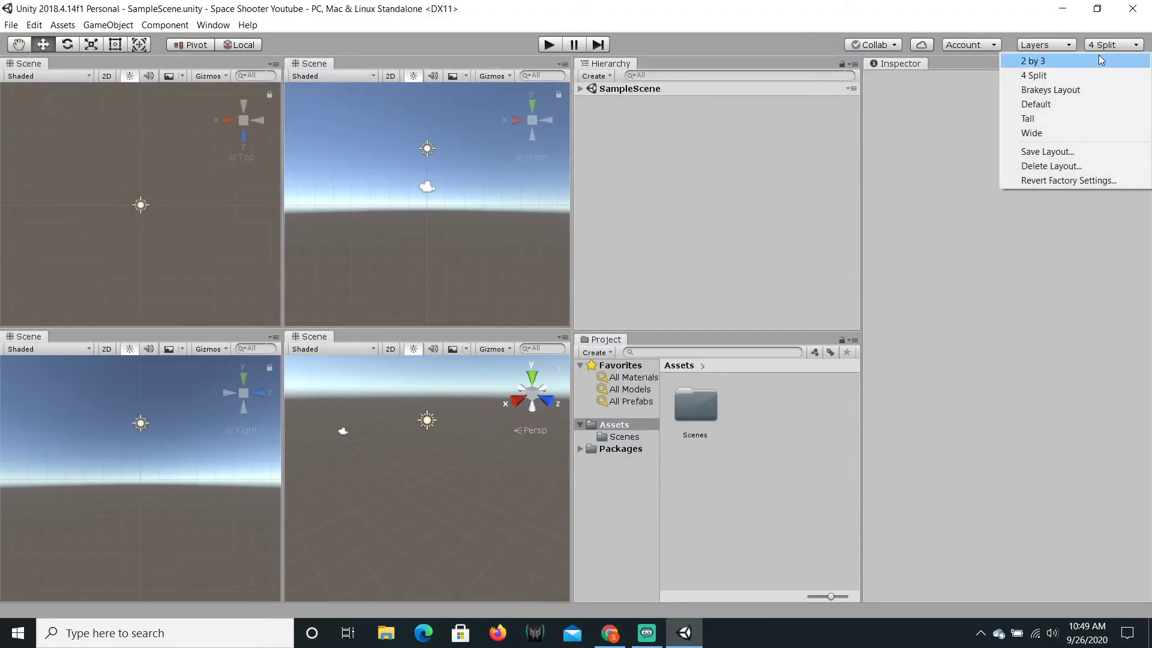
pyautogui.click(1077, 105)
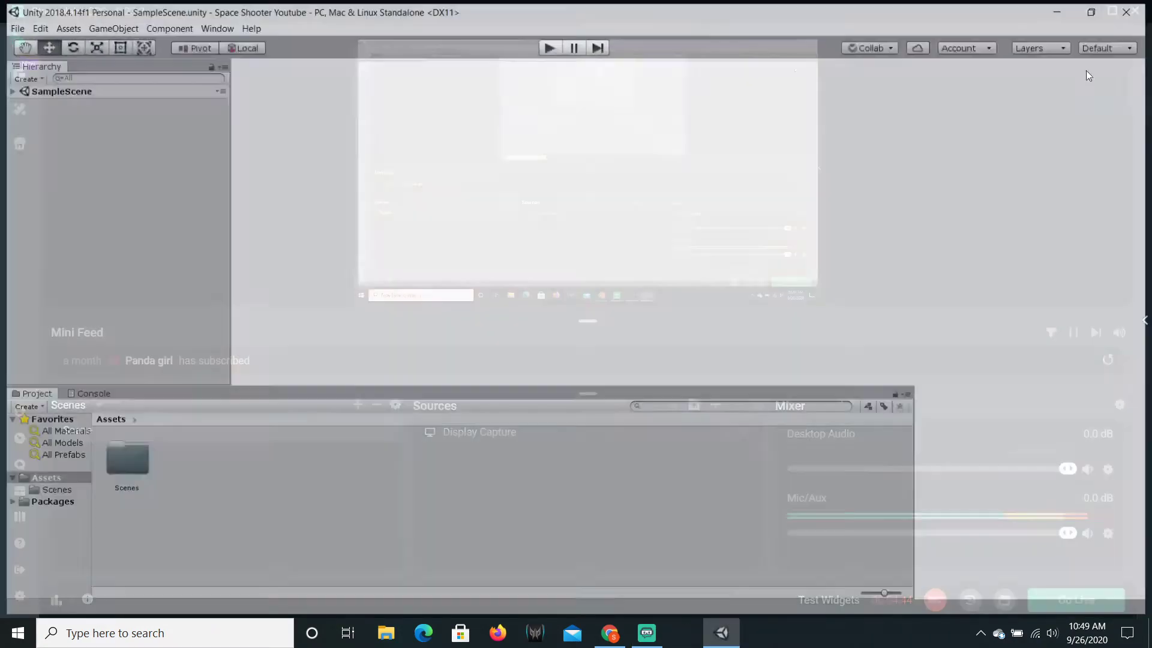
pyautogui.click(1096, 47)
pyautogui.click(1070, 130)
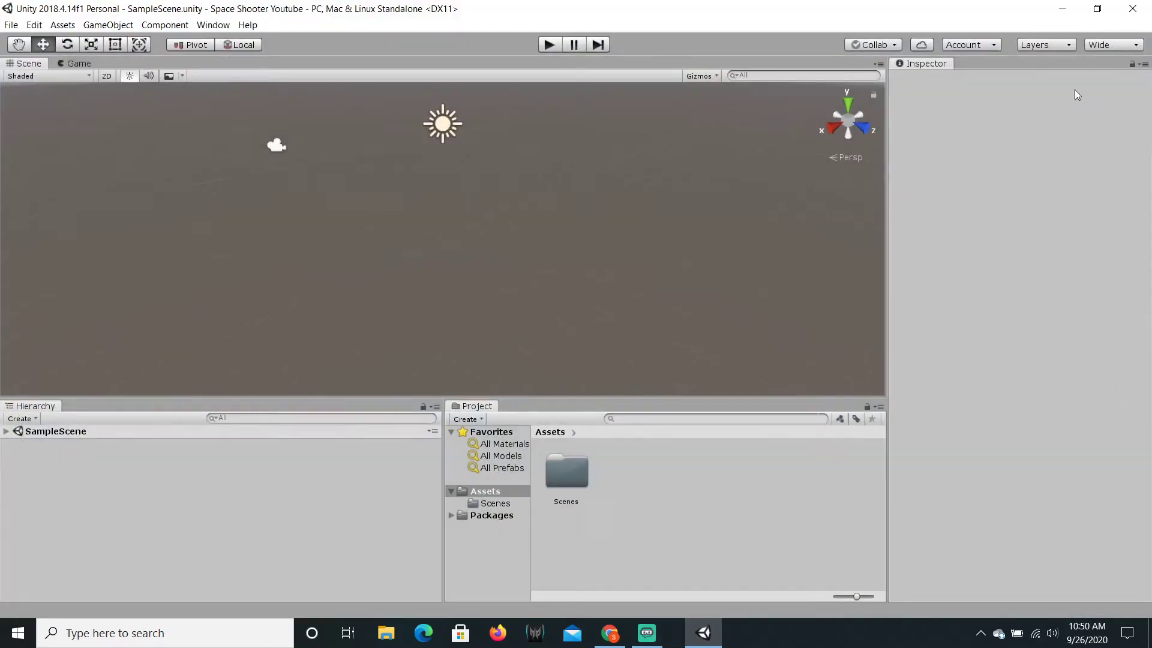
pyautogui.click(1096, 47)
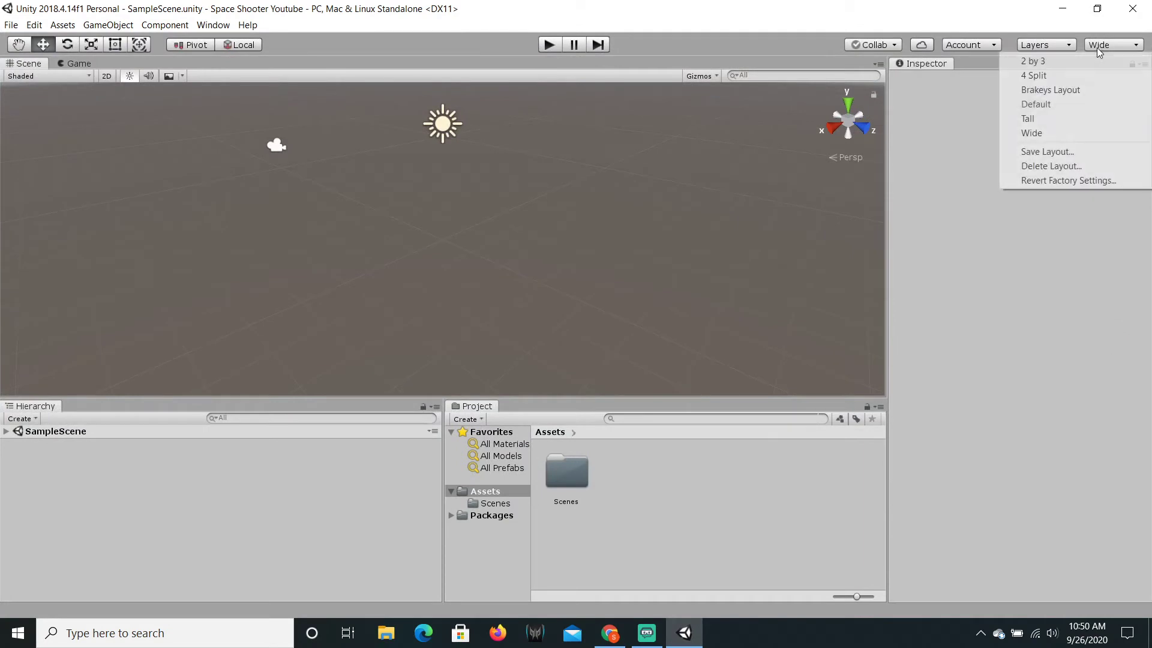
pyautogui.click(1075, 118)
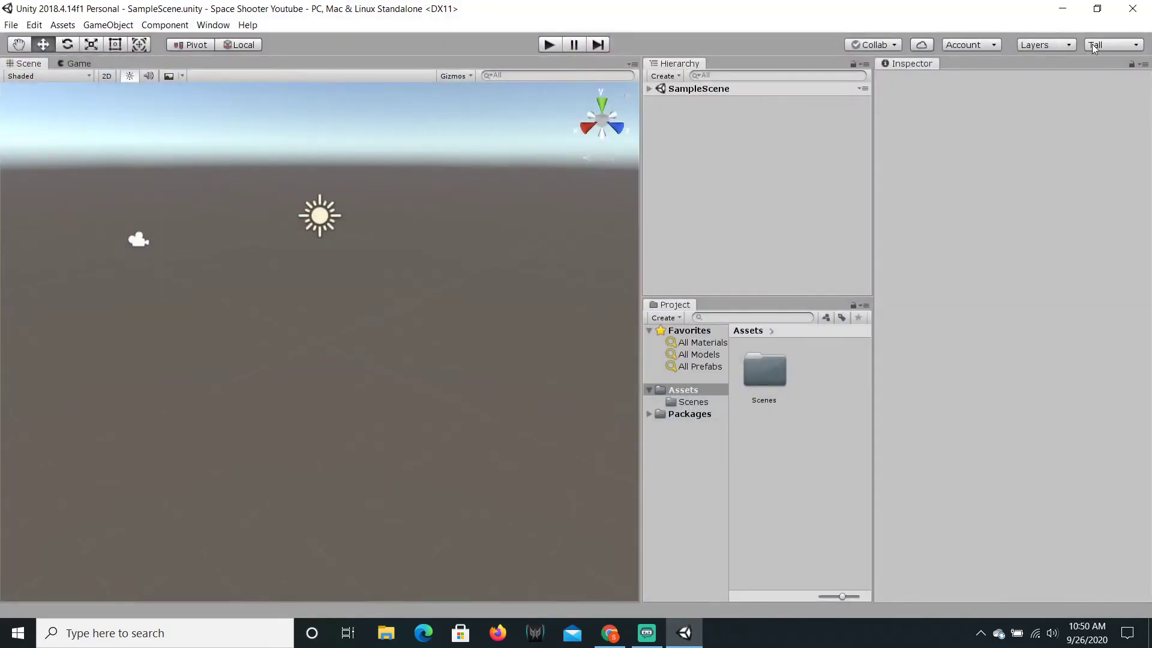
# Restore the saved Brakeys Layout and bring the Scene view to the front.
pyautogui.click(1098, 45)
pyautogui.click(1089, 88)
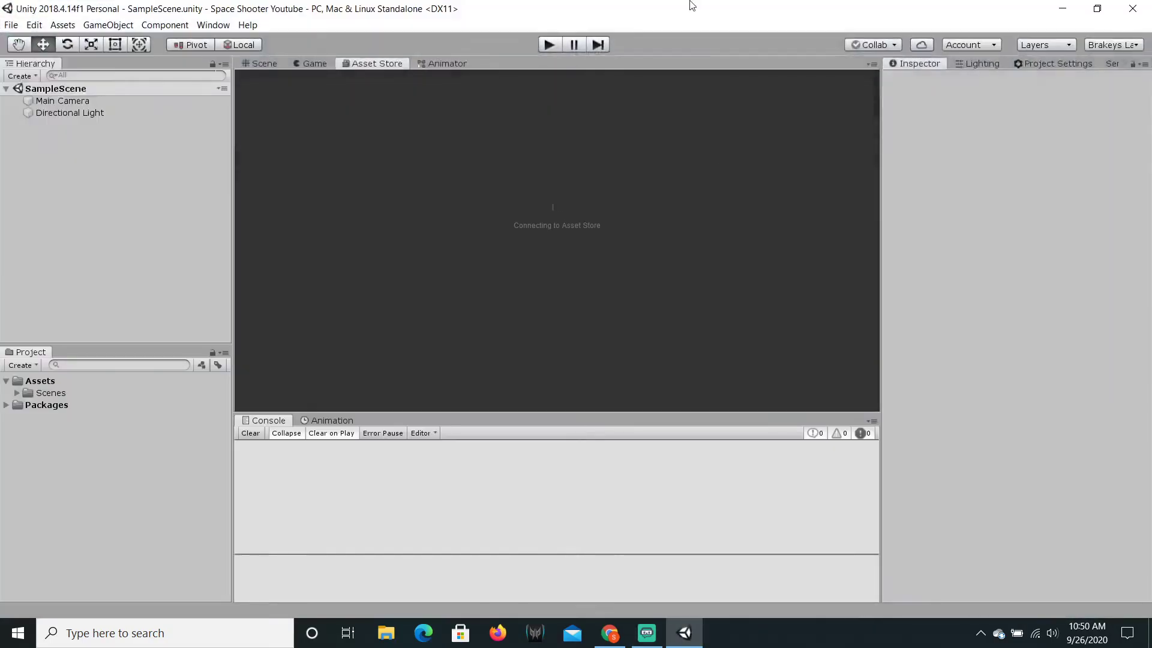
pyautogui.click(264, 63)
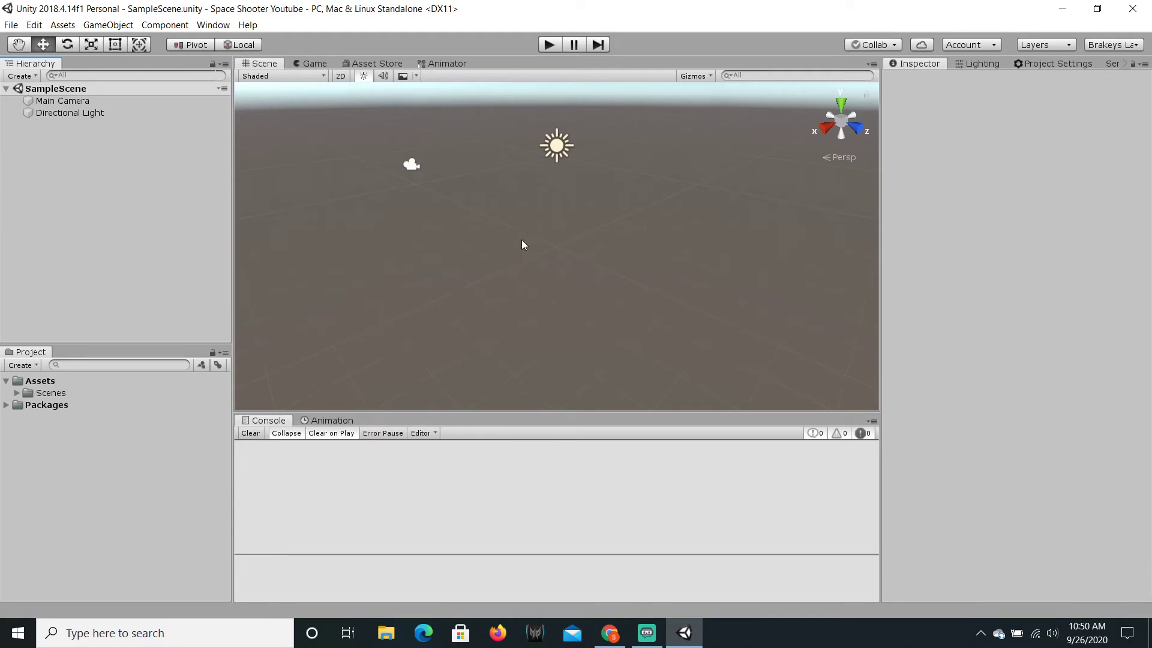
# Examine the camera and light in the Scene view from different angles by looking around, panning and orbiting.
pyautogui.moveTo(556, 168); pyautogui.dragTo(433, 165, button='right')
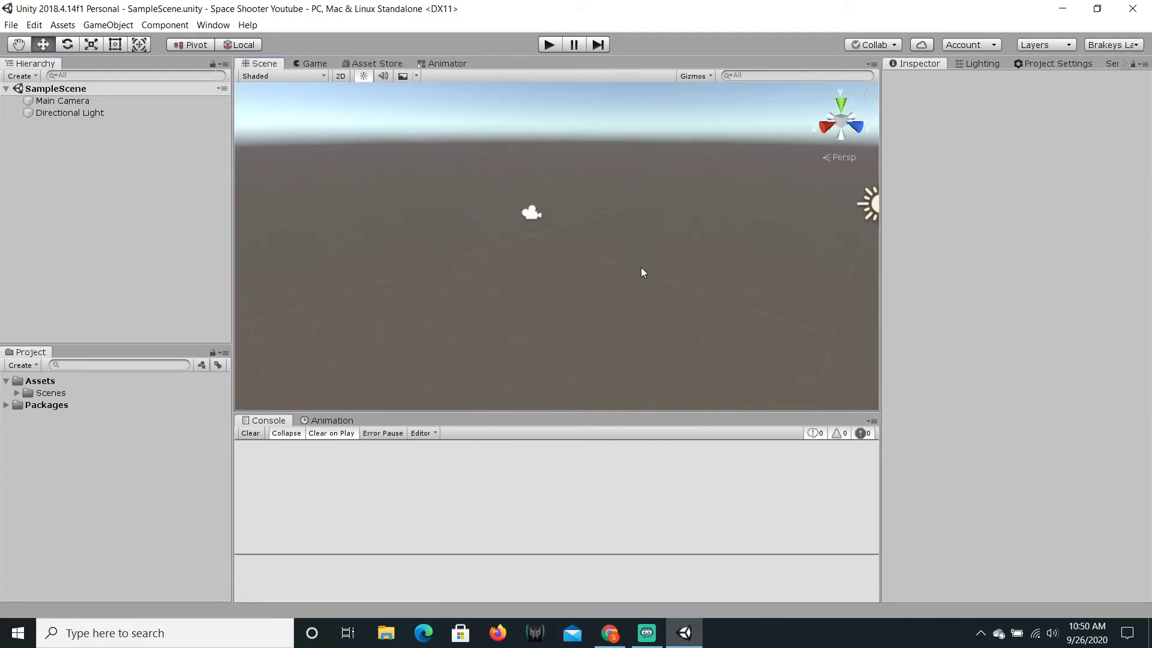
pyautogui.moveTo(641, 268); pyautogui.dragTo(664, 246, button='right')
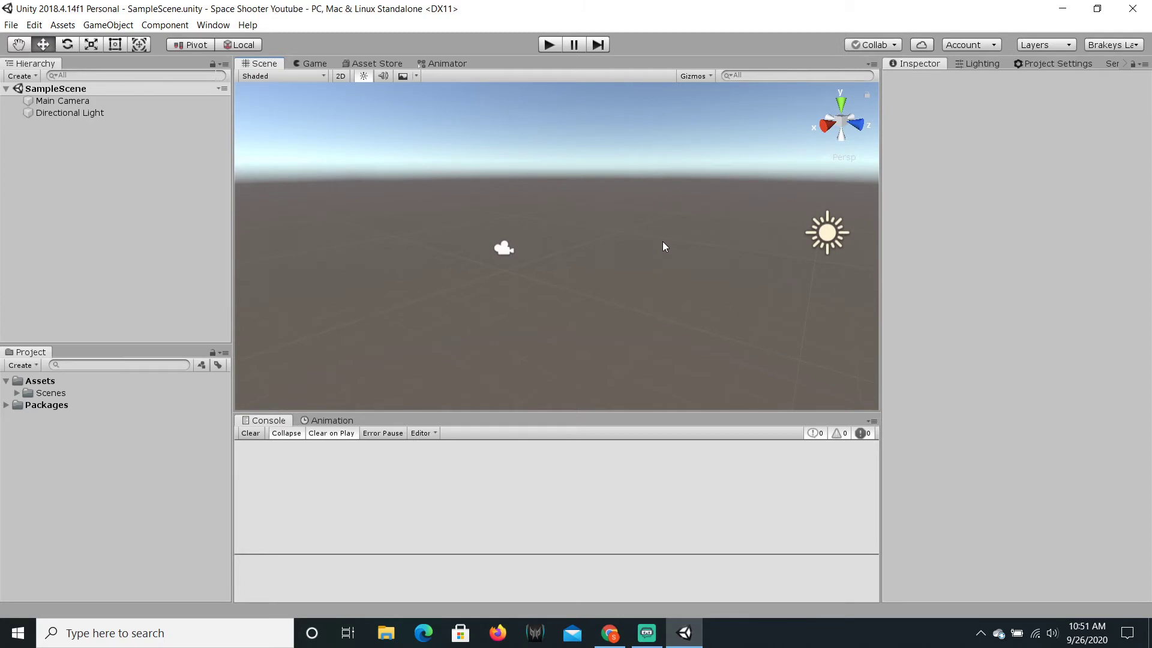
pyautogui.press('q')
pyautogui.moveTo(662, 241); pyautogui.dragTo(582, 258)
pyautogui.press('w')
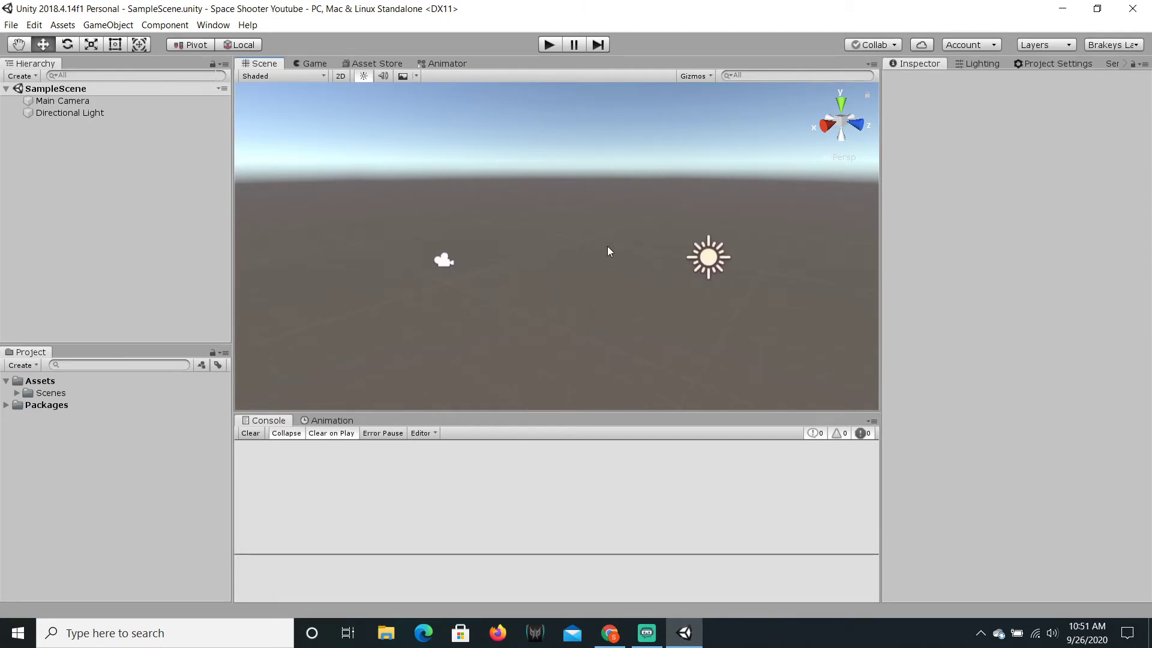
pyautogui.press('alt')
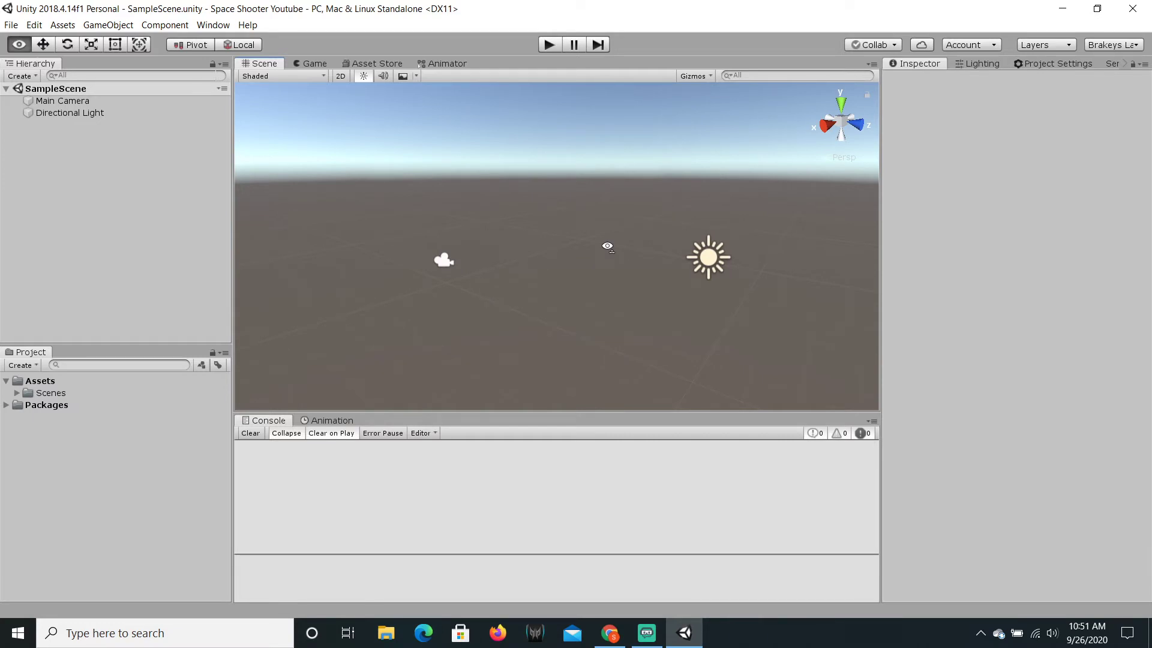
pyautogui.keyDown('alt'); pyautogui.moveTo(608, 246); pyautogui.dragTo(668, 375); pyautogui.keyUp('alt')
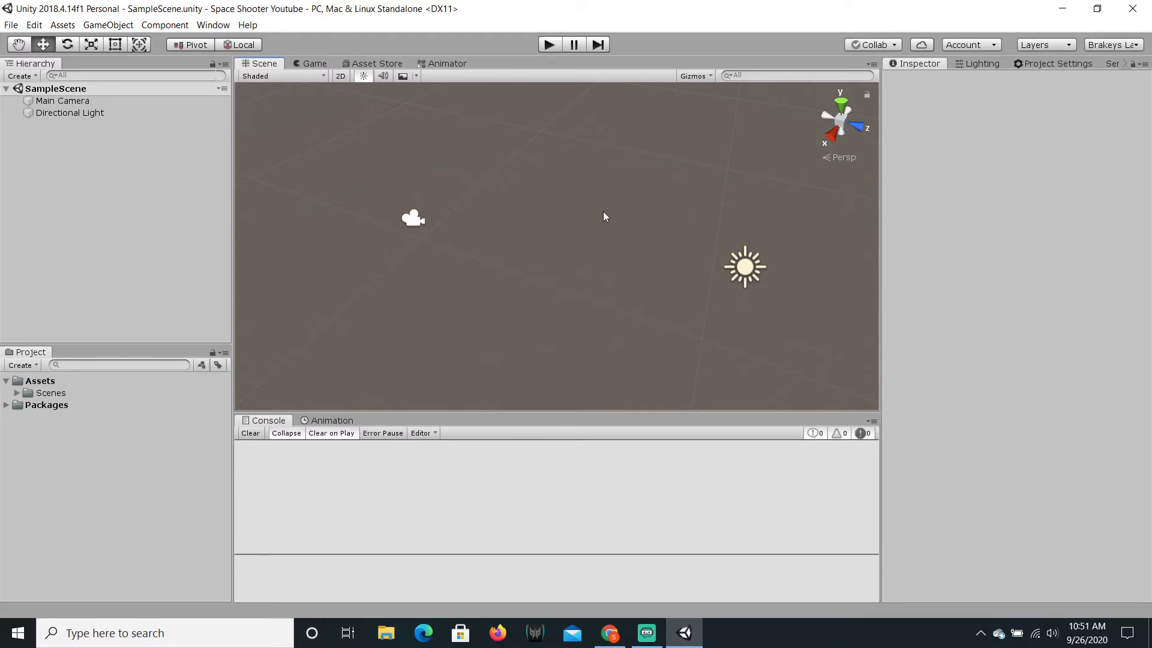
# Add a 3D cube to SampleScene from the hierarchy and bring it into sight in the Scene view.
pyautogui.click(26, 276)
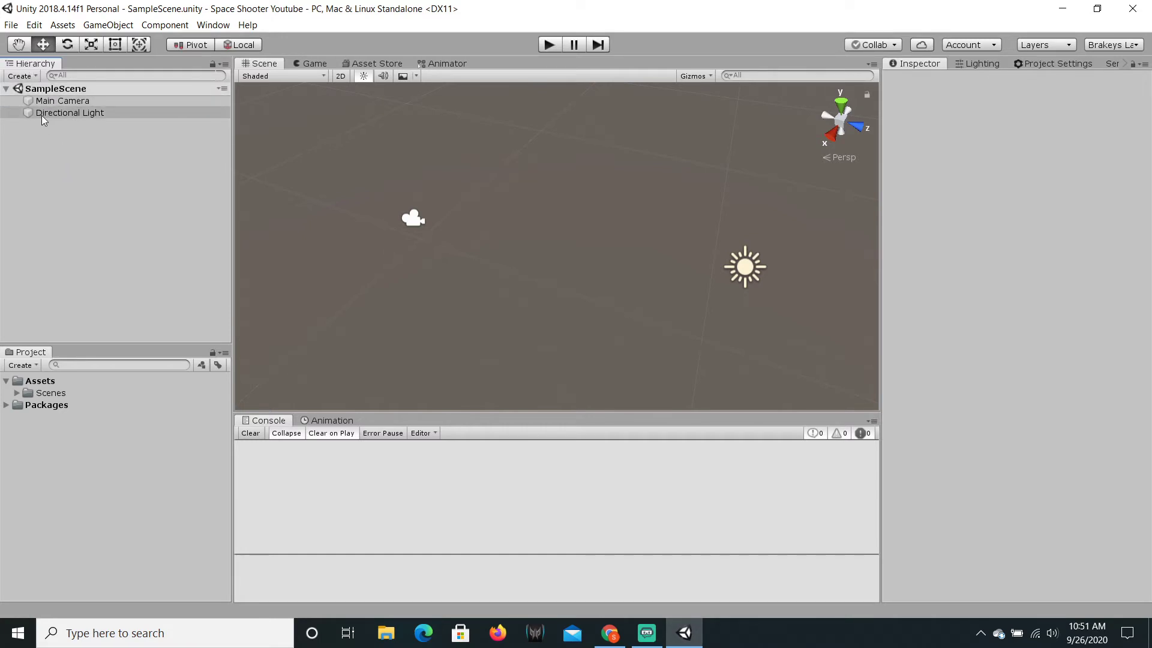
pyautogui.rightClick(55, 159)
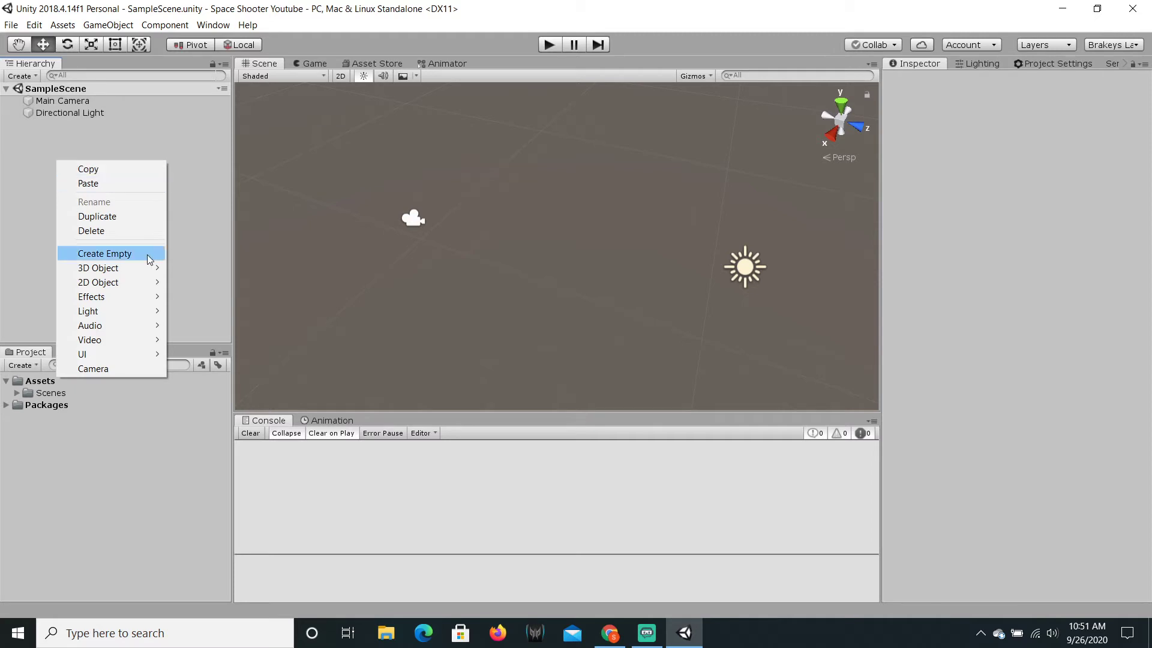
pyautogui.moveTo(117, 272)
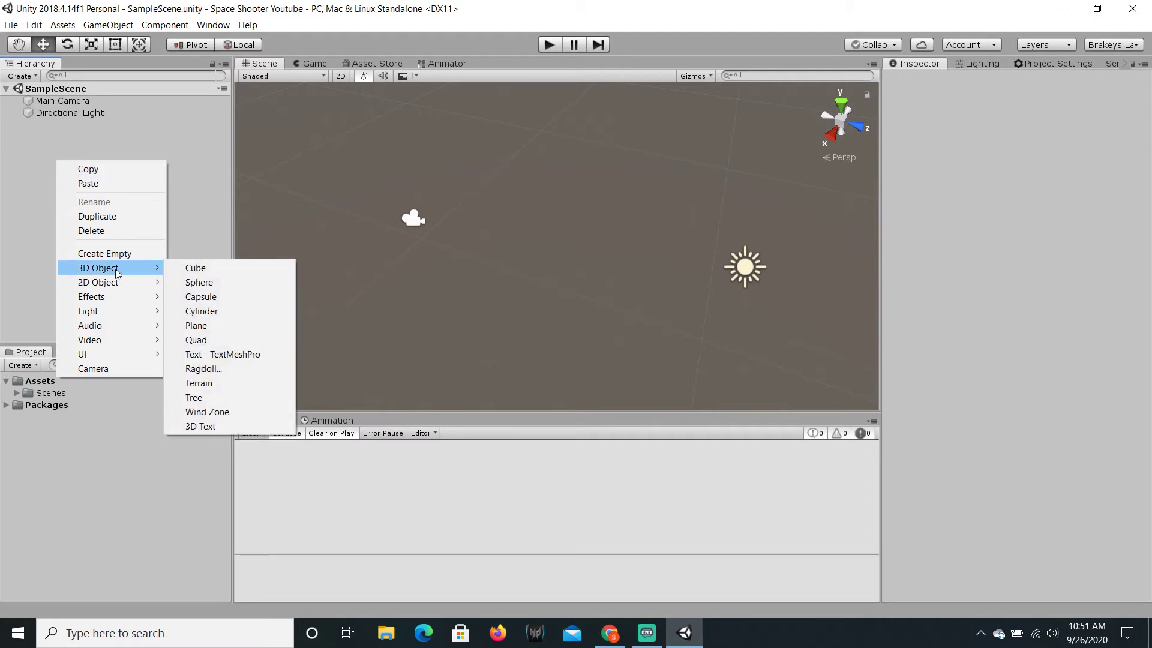
pyautogui.click(175, 269)
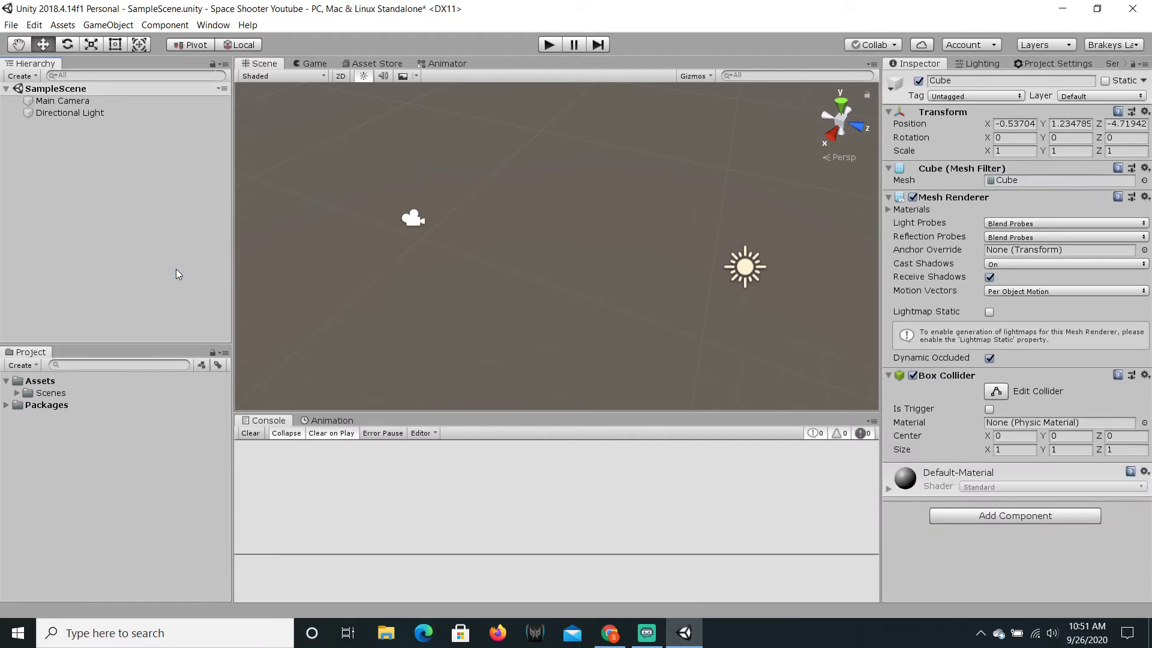
pyautogui.keyDown('alt'); pyautogui.moveTo(478, 300); pyautogui.dragTo(341, 153); pyautogui.keyUp('alt')
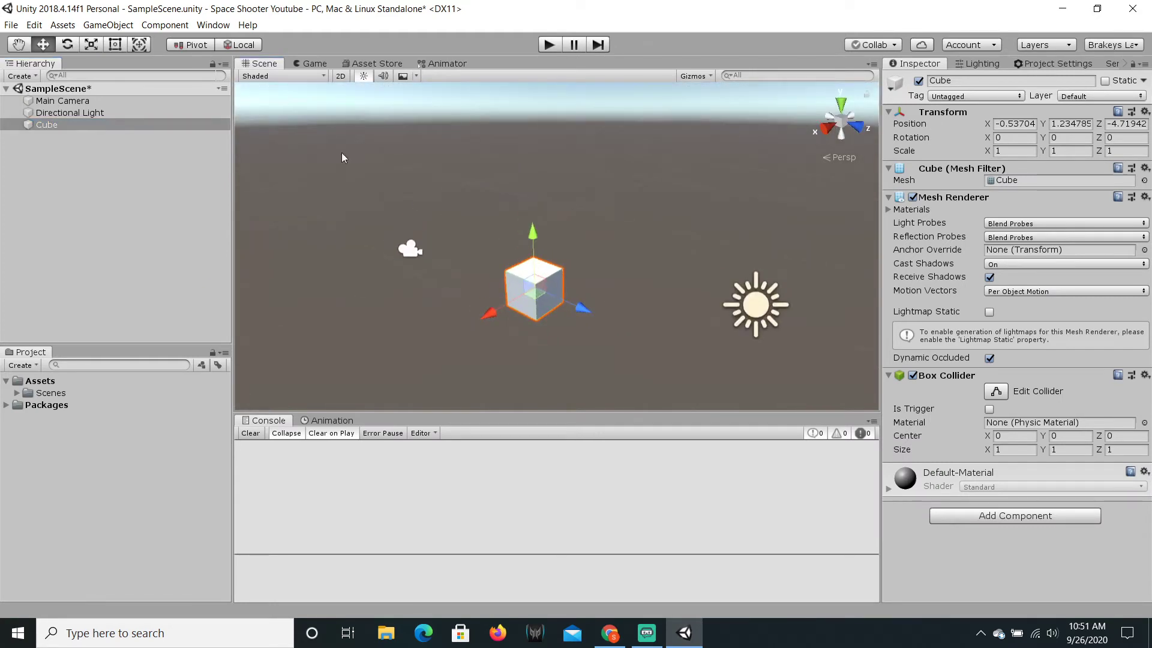
# Look through the Game, Asset Store and Animator views and return to the Scene view.
pyautogui.click(314, 63)
pyautogui.click(262, 63)
pyautogui.keyDown('alt'); pyautogui.moveTo(519, 245); pyautogui.dragTo(552, 265); pyautogui.keyUp('alt')
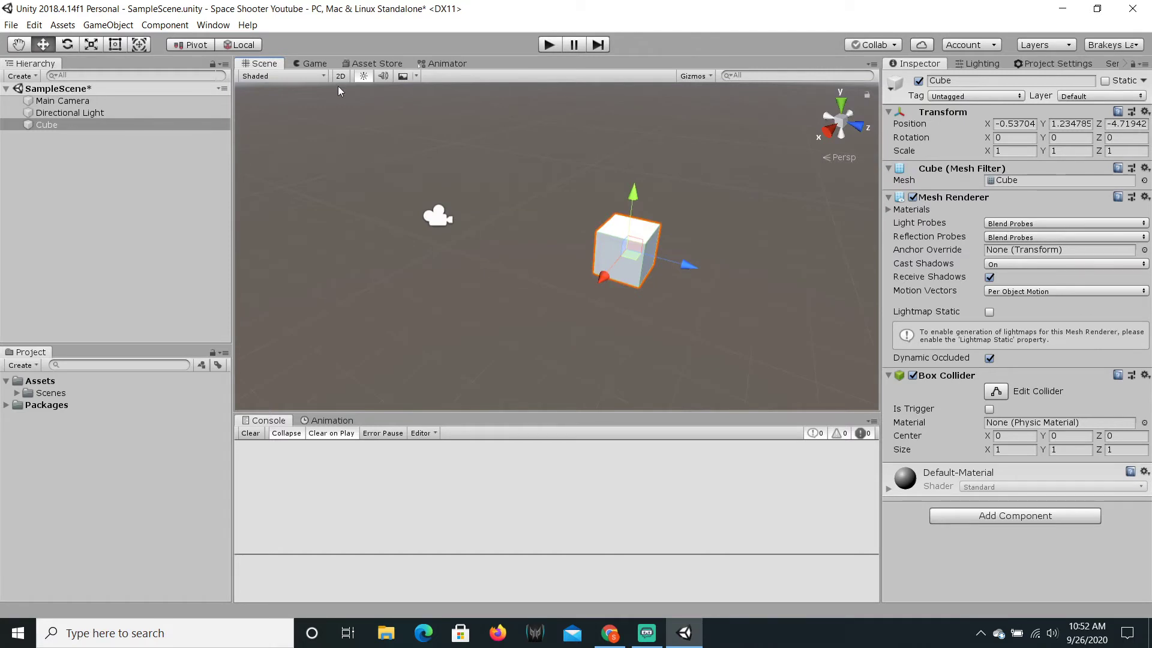
pyautogui.click(310, 62)
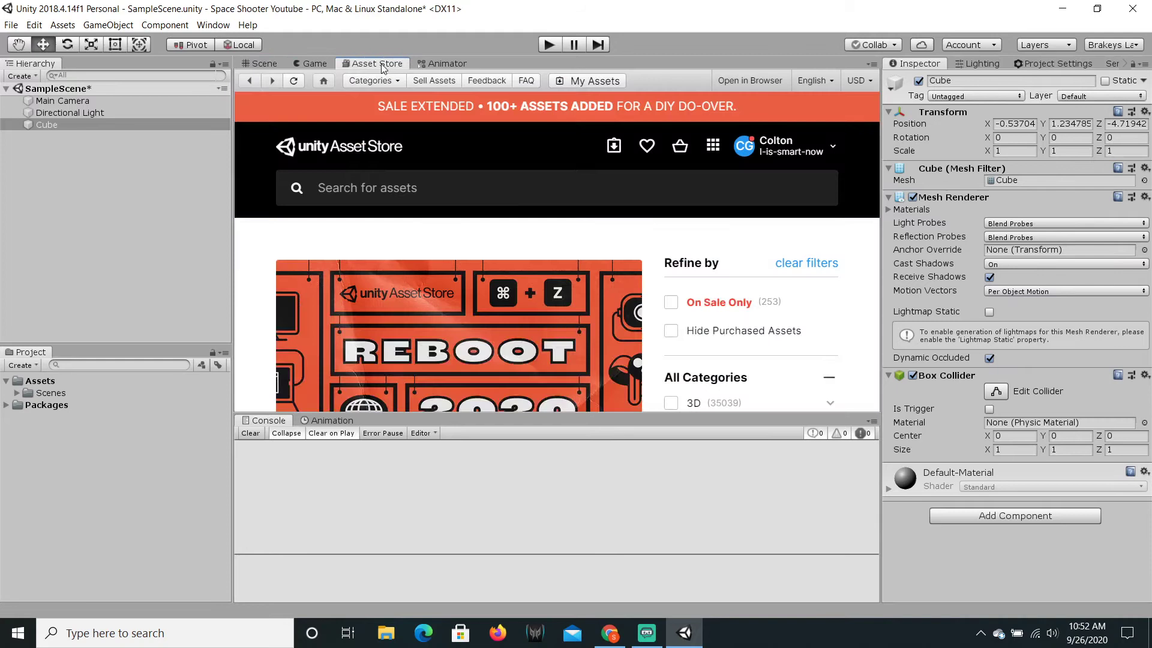
pyautogui.click(429, 63)
pyautogui.click(261, 66)
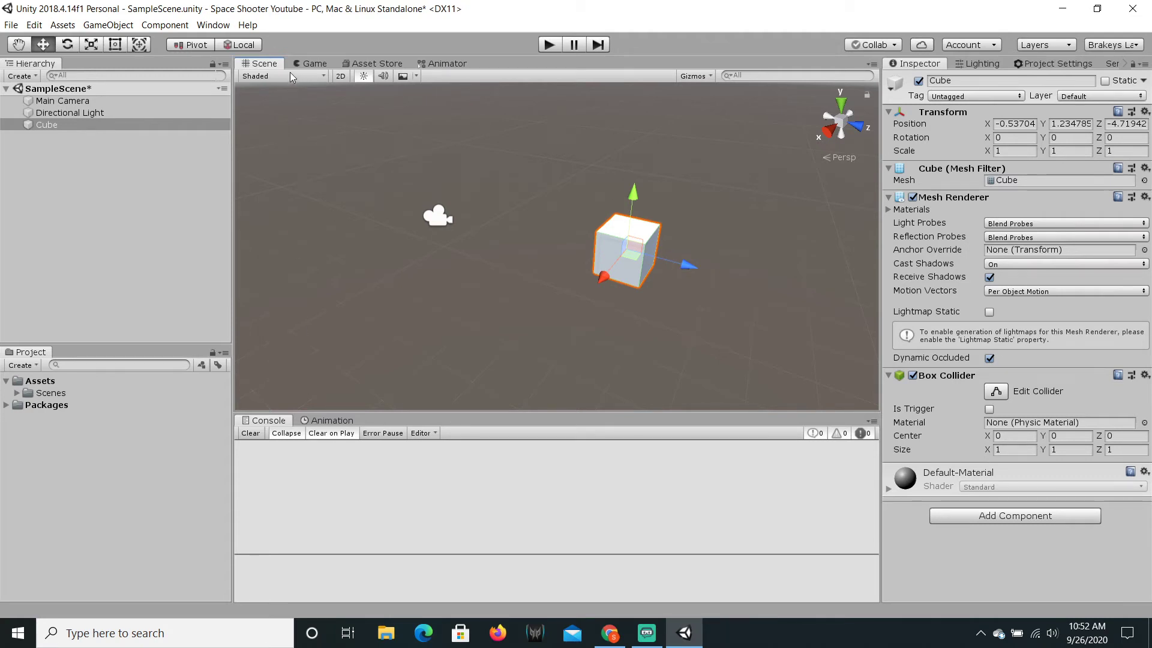
# Inspect the cube from another side in the Scene view and check how it appears in the Game view.
pyautogui.moveTo(417, 185); pyautogui.dragTo(655, 245, button='right')
pyautogui.click(610, 294)
pyautogui.click(583, 231)
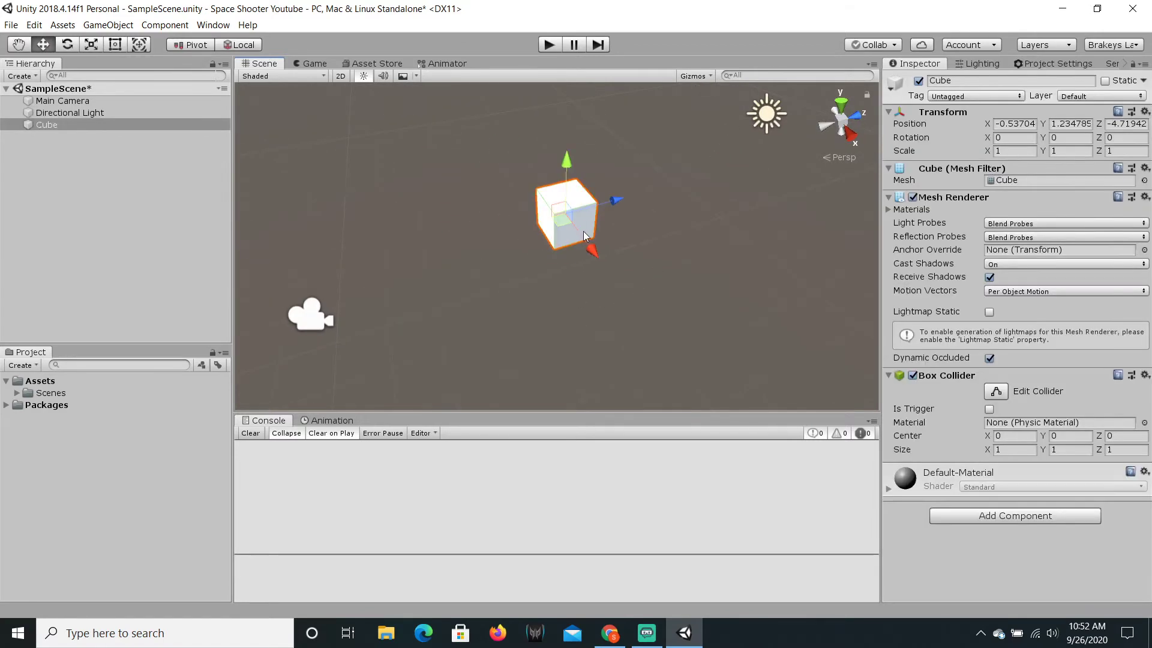
pyautogui.click(302, 66)
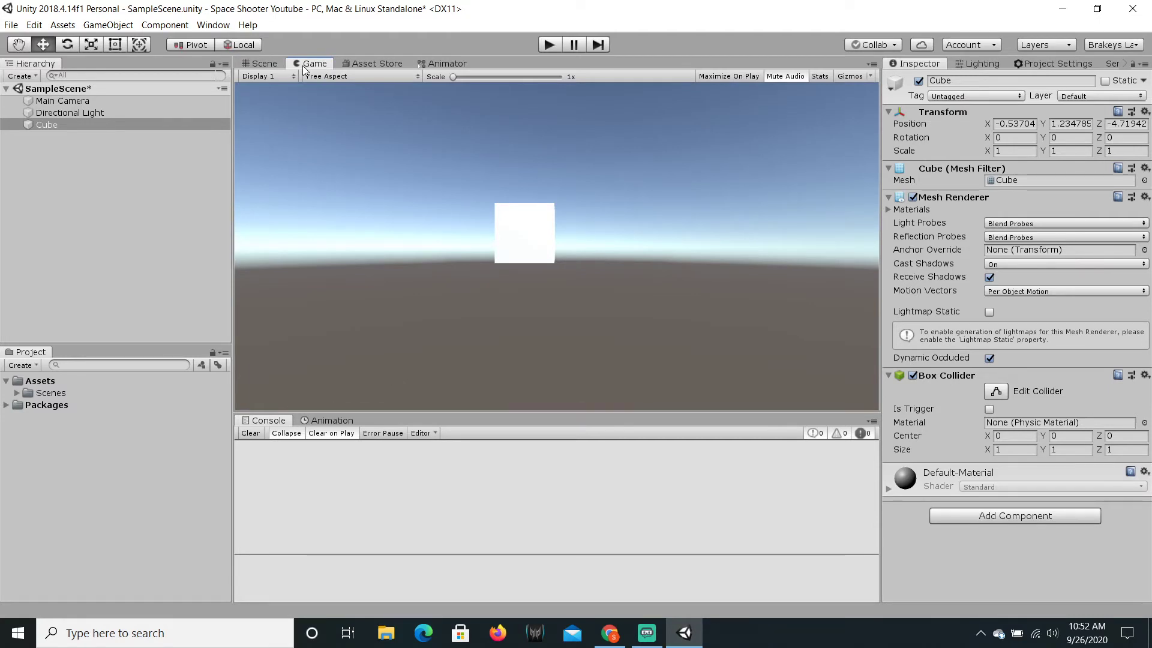
# Look over the Asset Store front page and its asset search suggestions without running a search.
pyautogui.click(357, 63)
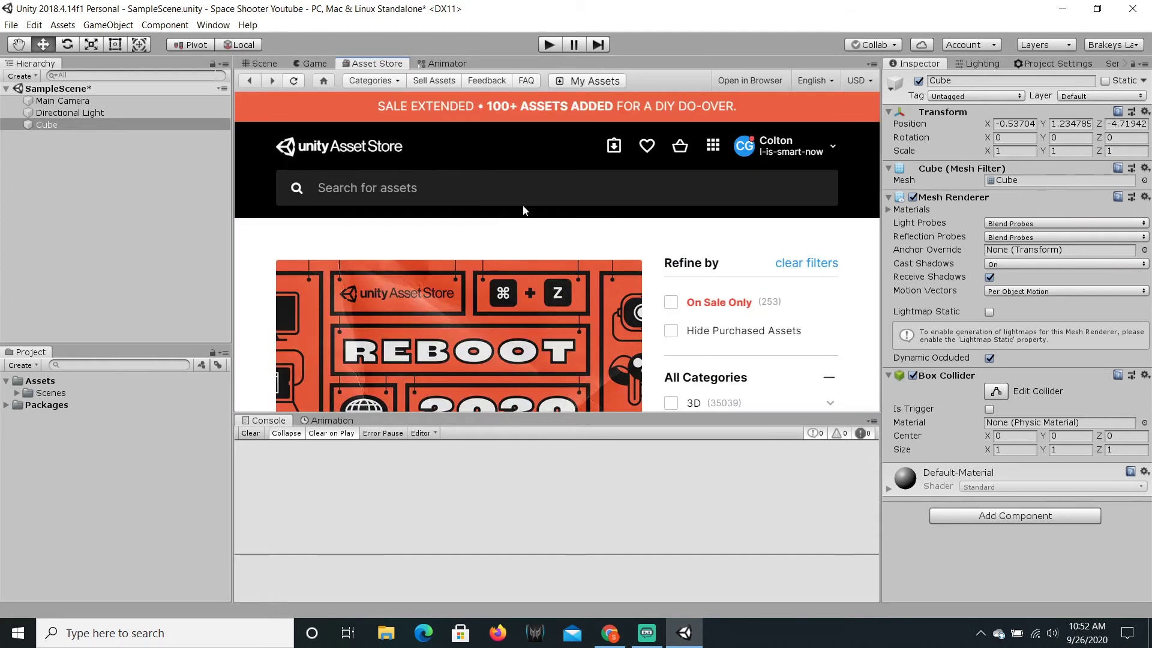
pyautogui.scroll(-2, 584, 270)
pyautogui.scroll(3, 591, 270)
pyautogui.click(457, 198)
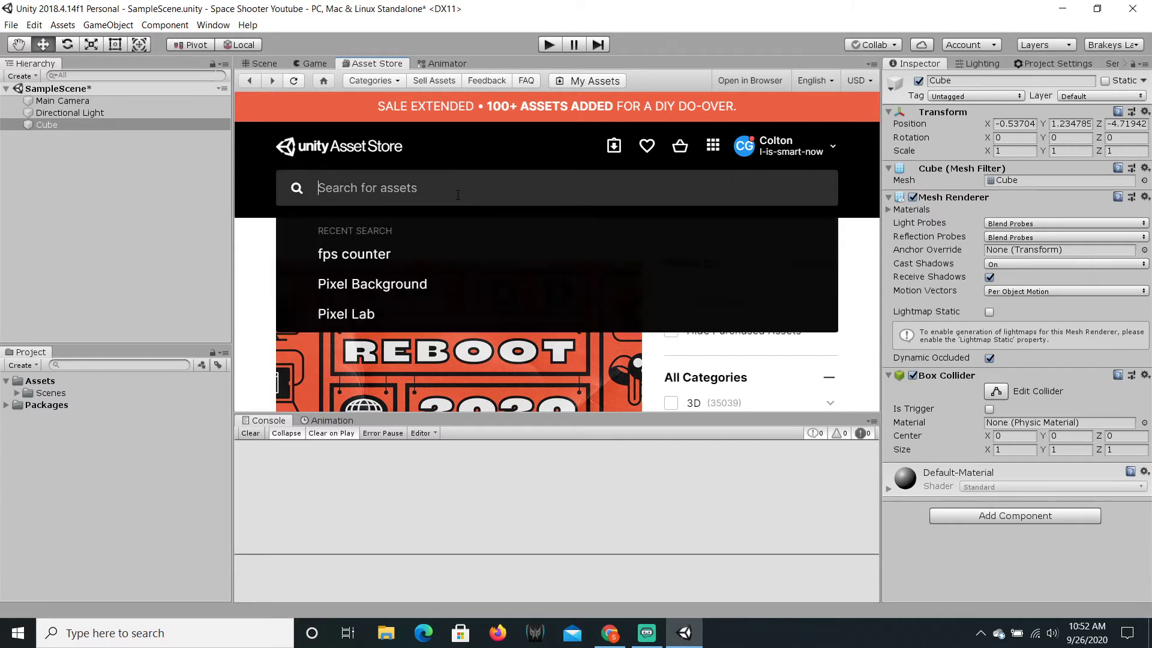
pyautogui.click(257, 273)
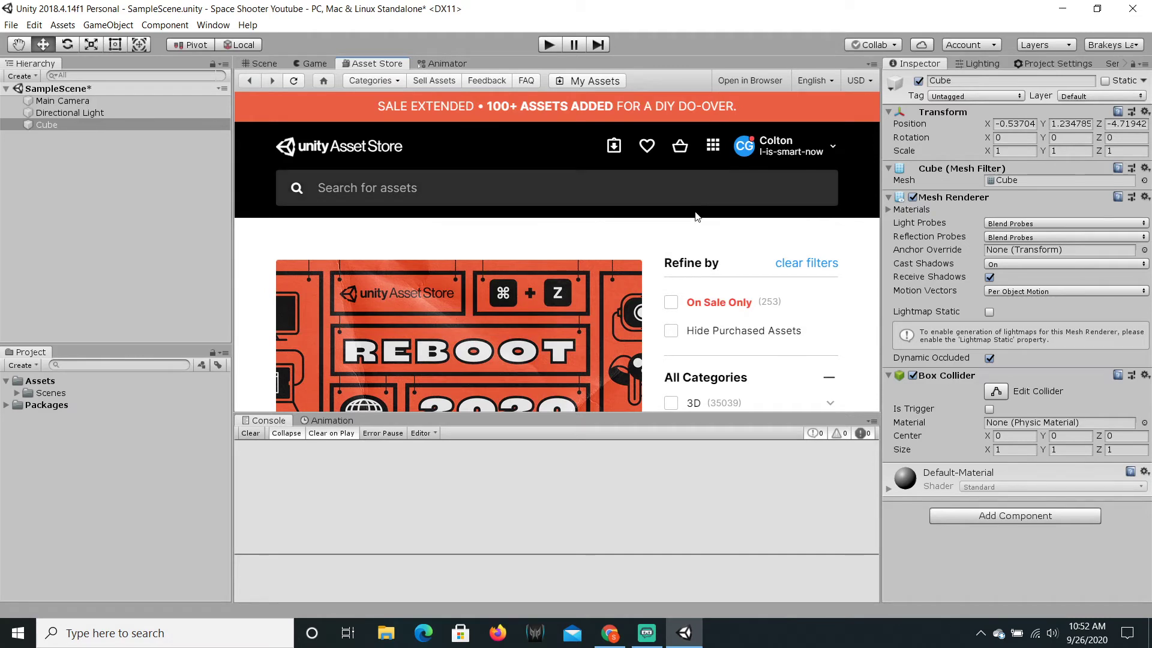
# Look over the asset categories on the Asset Store front page and return to the Scene view.
pyautogui.scroll(-3, 636, 312)
pyautogui.scroll(-4, 677, 324)
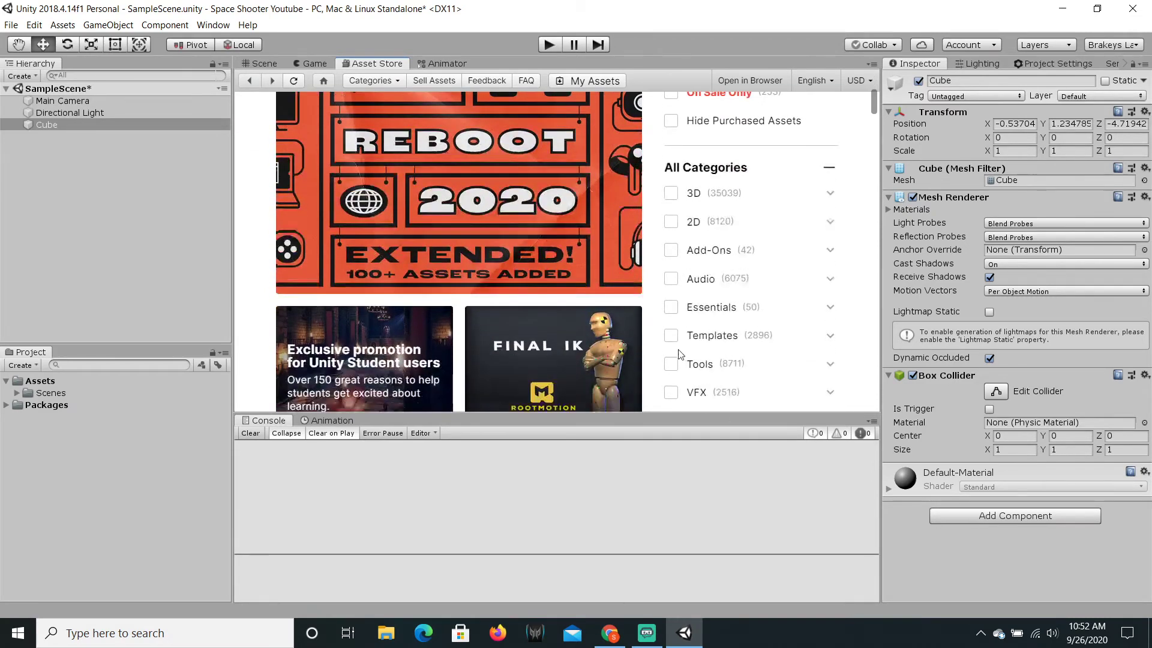
pyautogui.scroll(7, 718, 303)
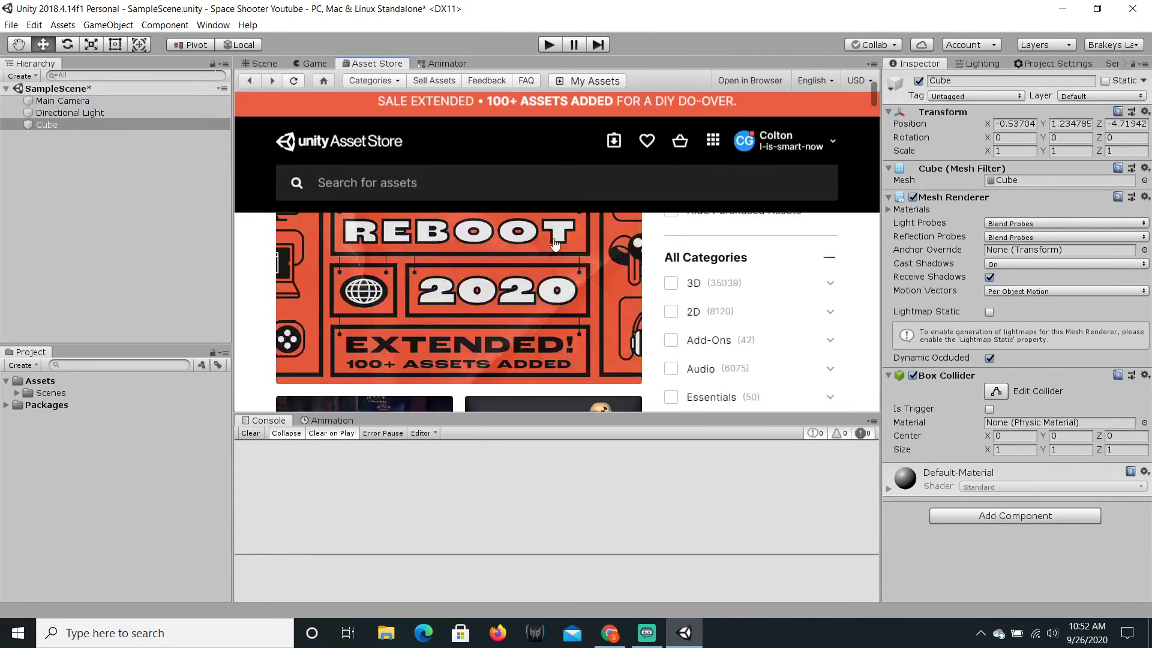
pyautogui.click(444, 63)
pyautogui.click(262, 64)
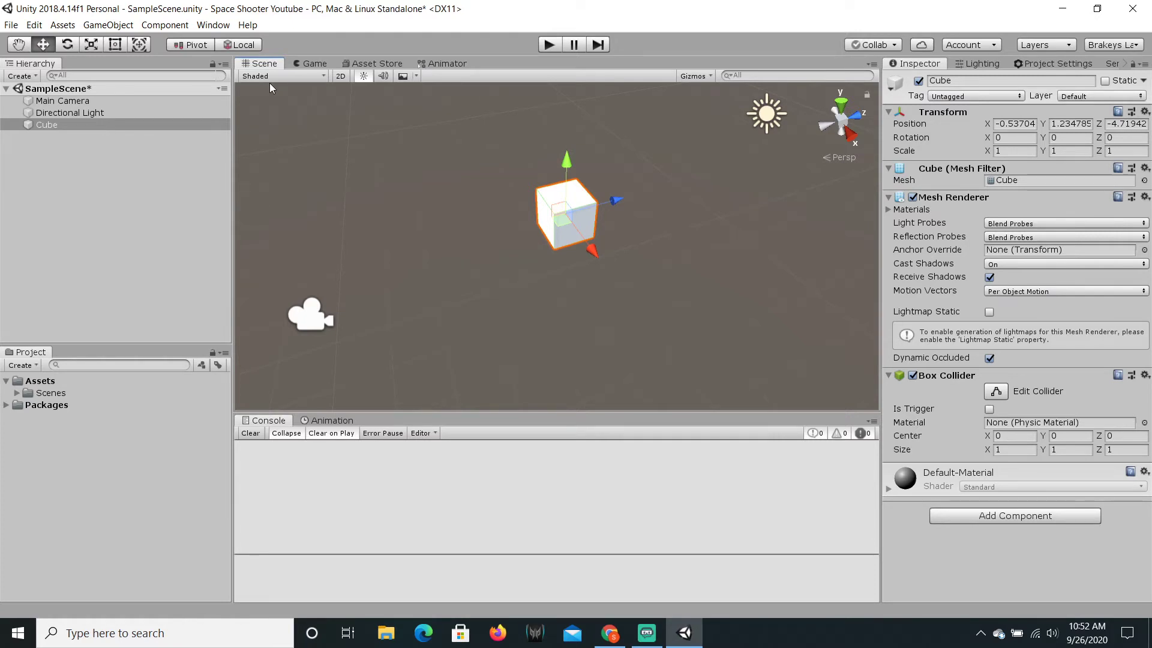
# Close the Animator and Animation views and save the scene.
pyautogui.rightClick(447, 63)
pyautogui.click(473, 106)
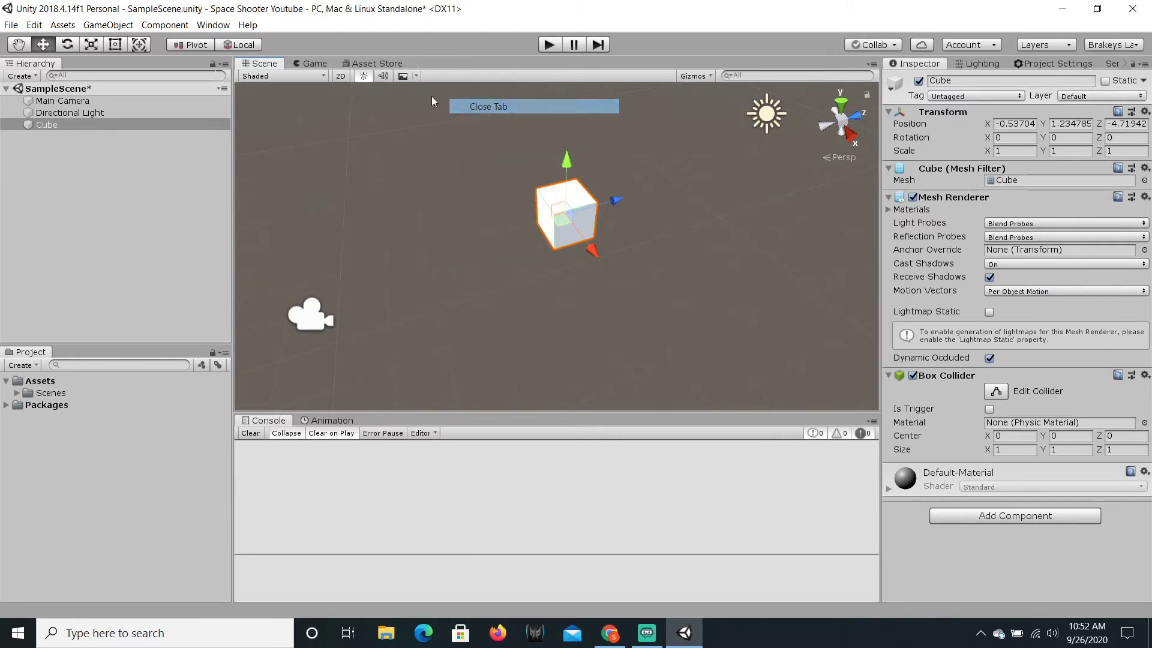
pyautogui.rightClick(319, 420)
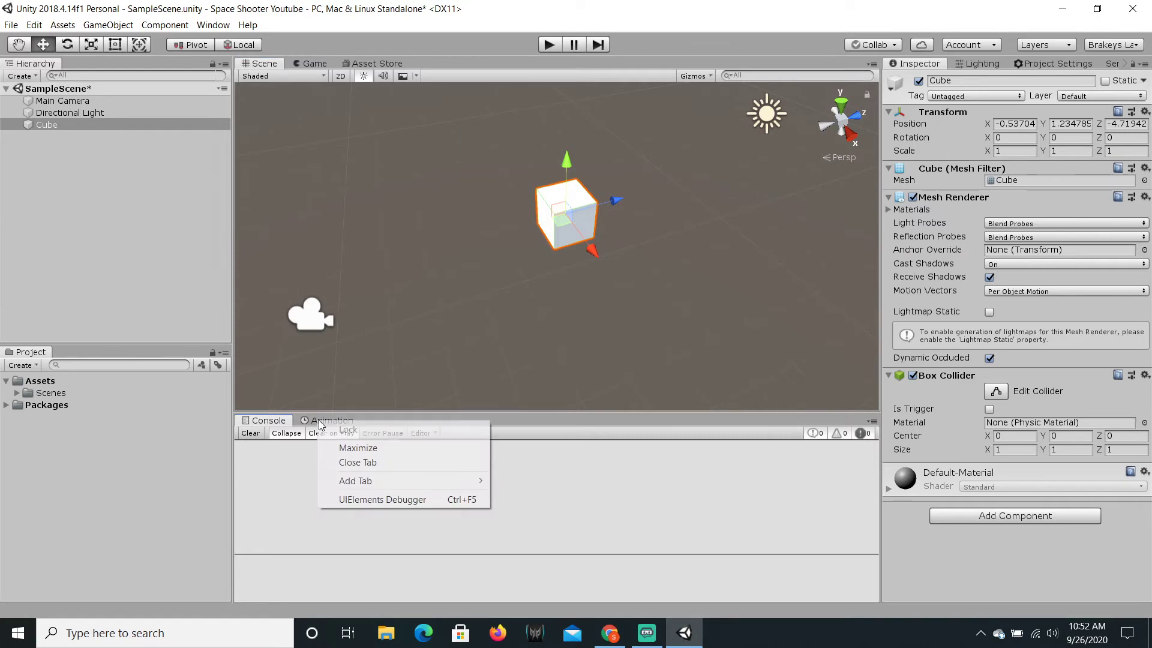
pyautogui.click(363, 464)
pyautogui.hotkey('ctrl', 's')
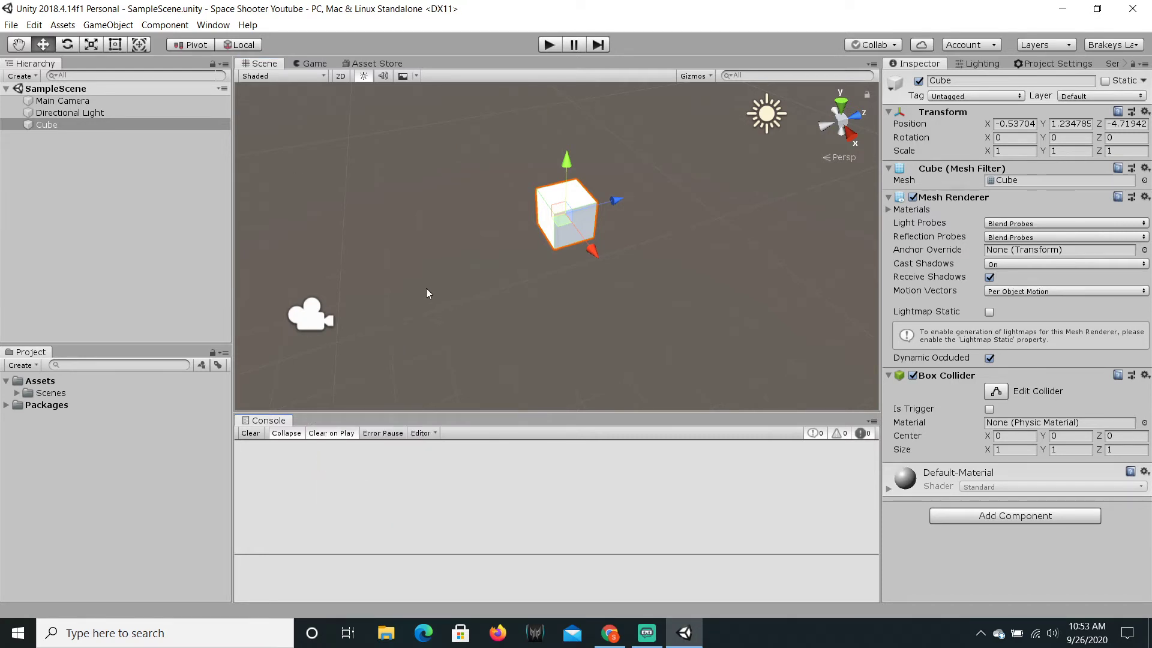
# Deselect the cube and look over the scene and project save commands and the Assets folder.
pyautogui.click(187, 214)
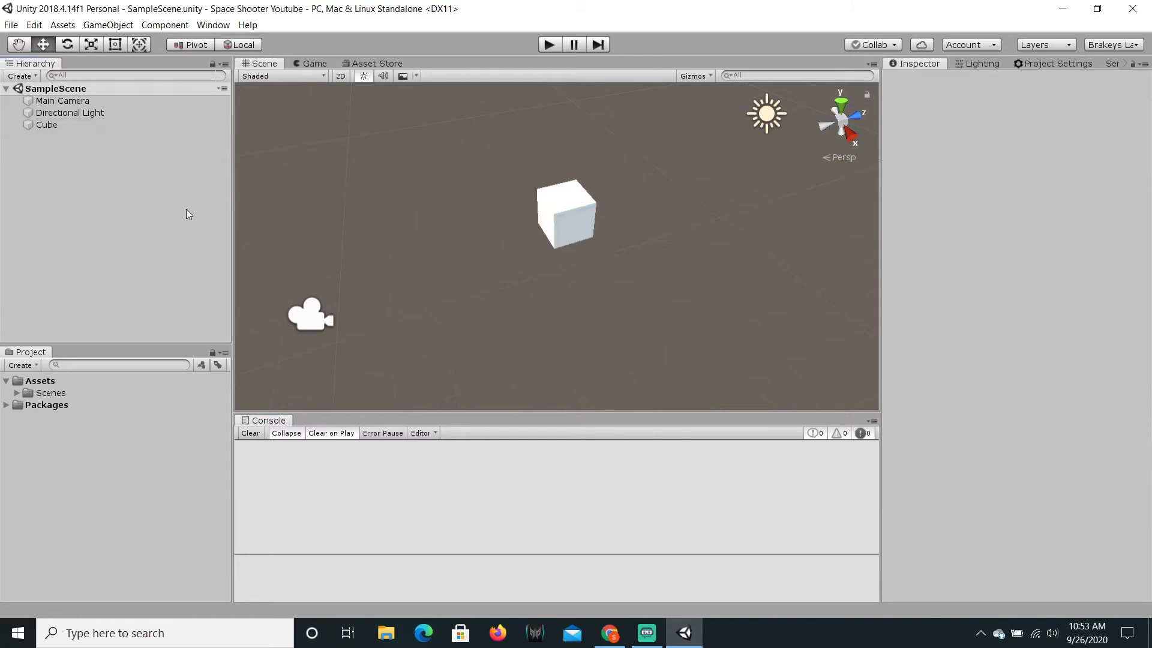
pyautogui.click(11, 25)
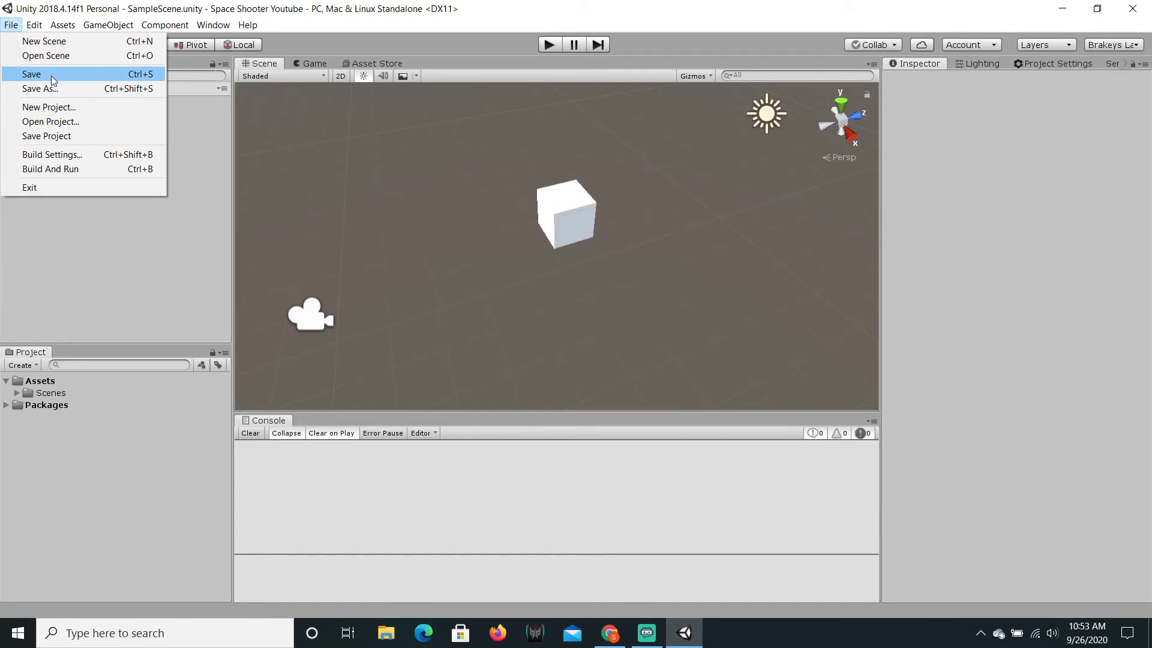
pyautogui.click(141, 250)
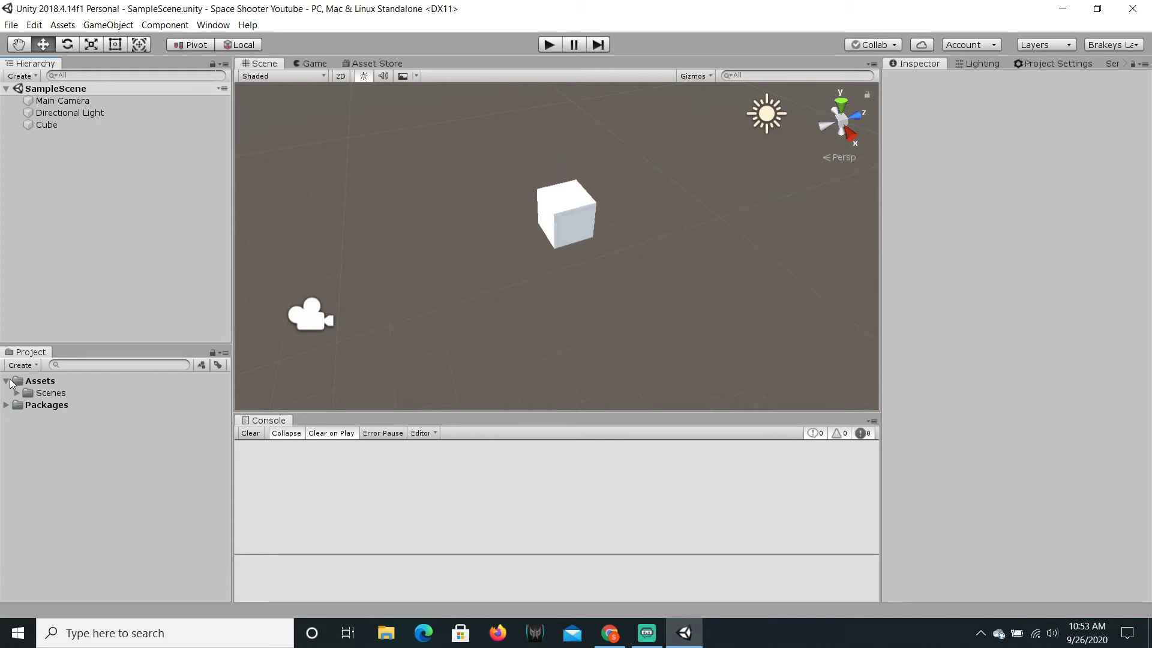
pyautogui.click(45, 386)
pyautogui.click(92, 278)
# Close the Project Settings and Services views so only Inspector and Lighting share that dock.
pyautogui.rightClick(1038, 60)
pyautogui.click(1039, 87)
pyautogui.rightClick(1046, 64)
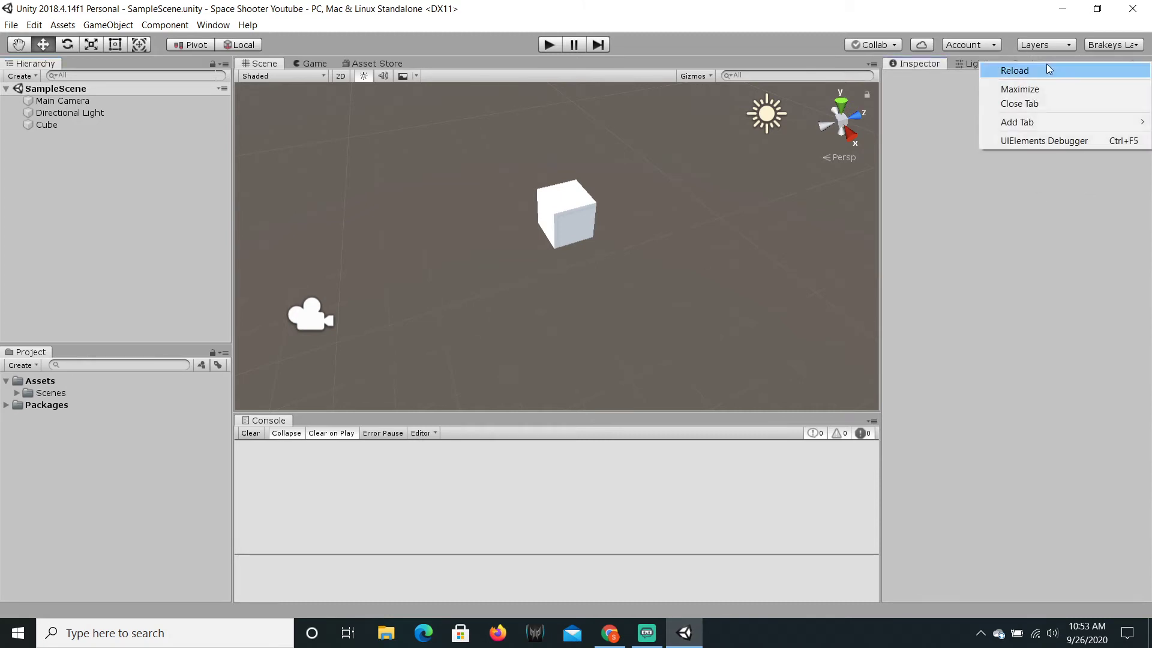
pyautogui.click(1055, 101)
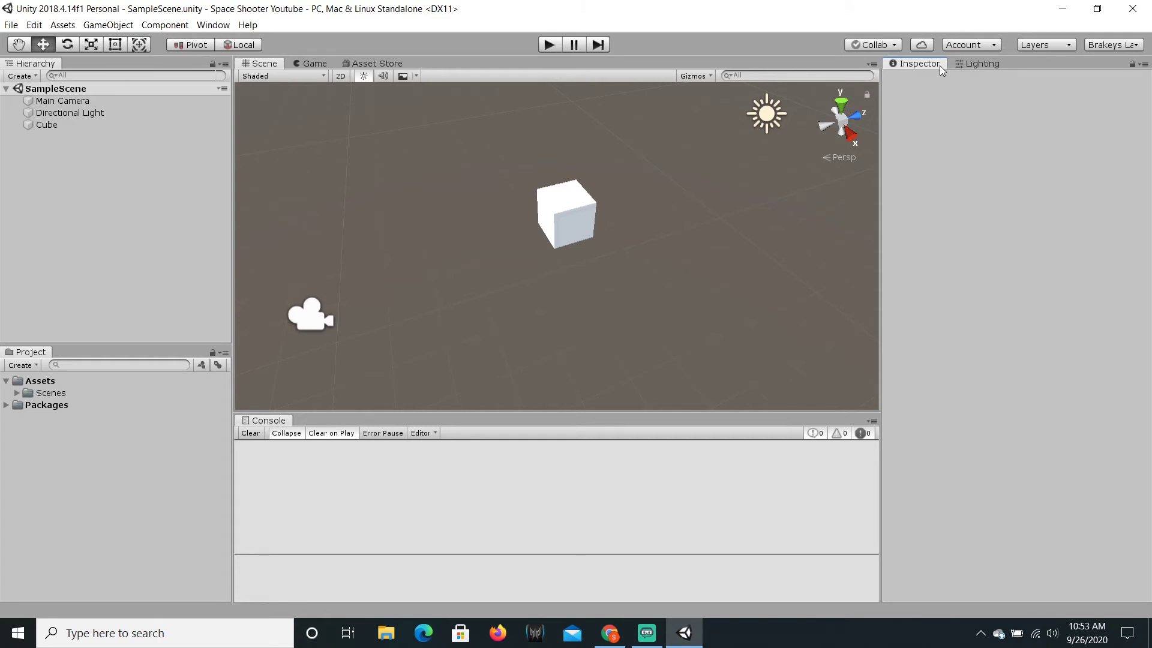
# Look through the scene's Lighting settings and return to the Inspector.
pyautogui.click(962, 62)
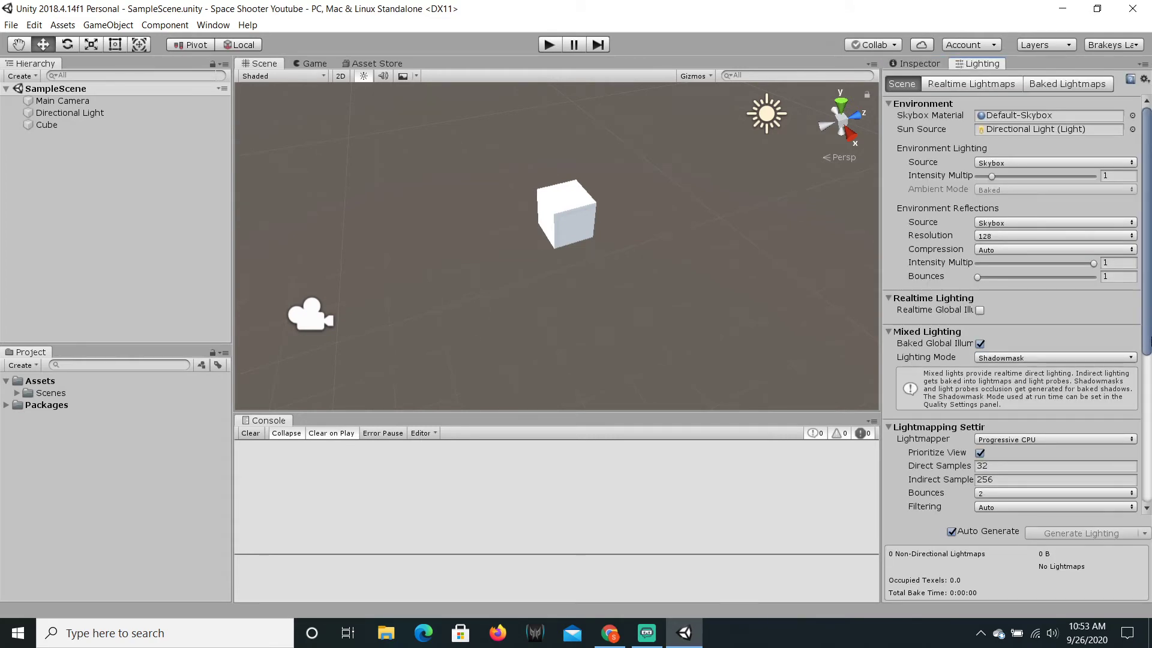
pyautogui.moveTo(1150, 249); pyautogui.dragTo(1150, 213)
pyautogui.click(922, 64)
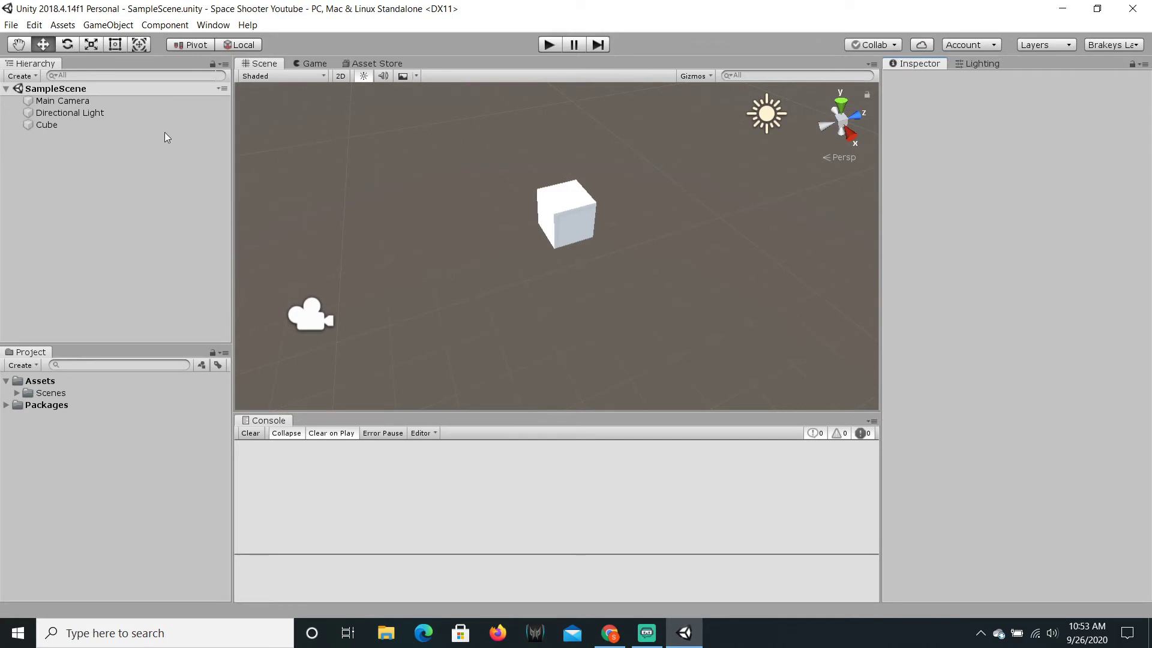
# Select the cube from the hierarchy and in the Scene view and examine its components in the Inspector.
pyautogui.click(74, 124)
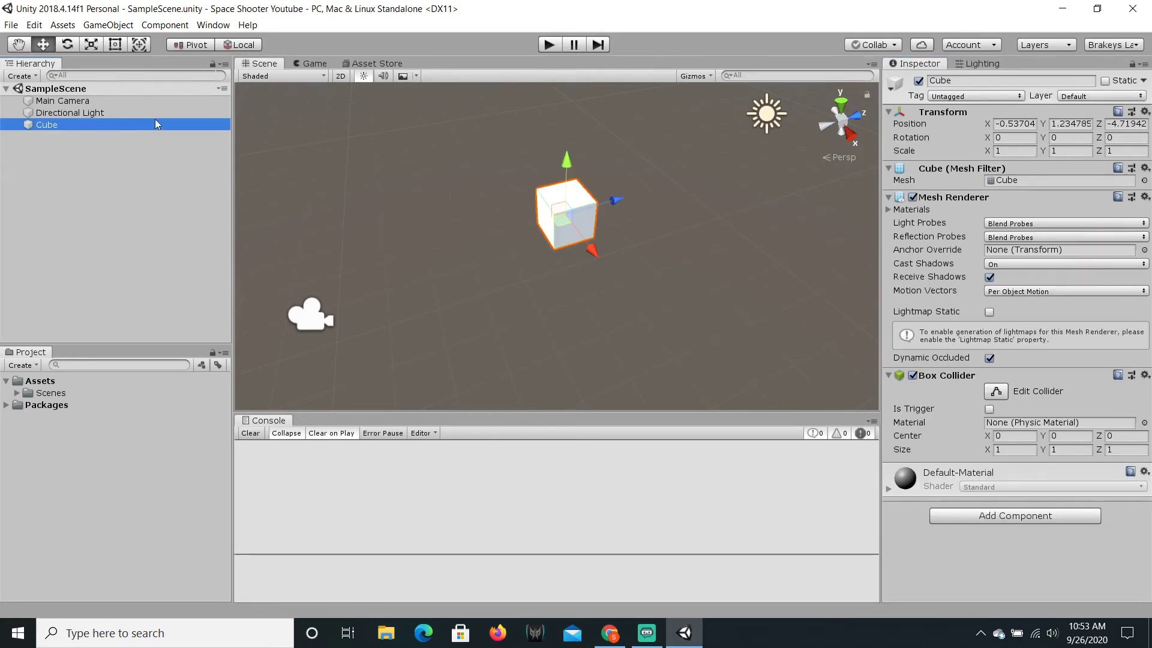
pyautogui.click(70, 168)
pyautogui.click(64, 127)
pyautogui.click(476, 319)
pyautogui.click(562, 220)
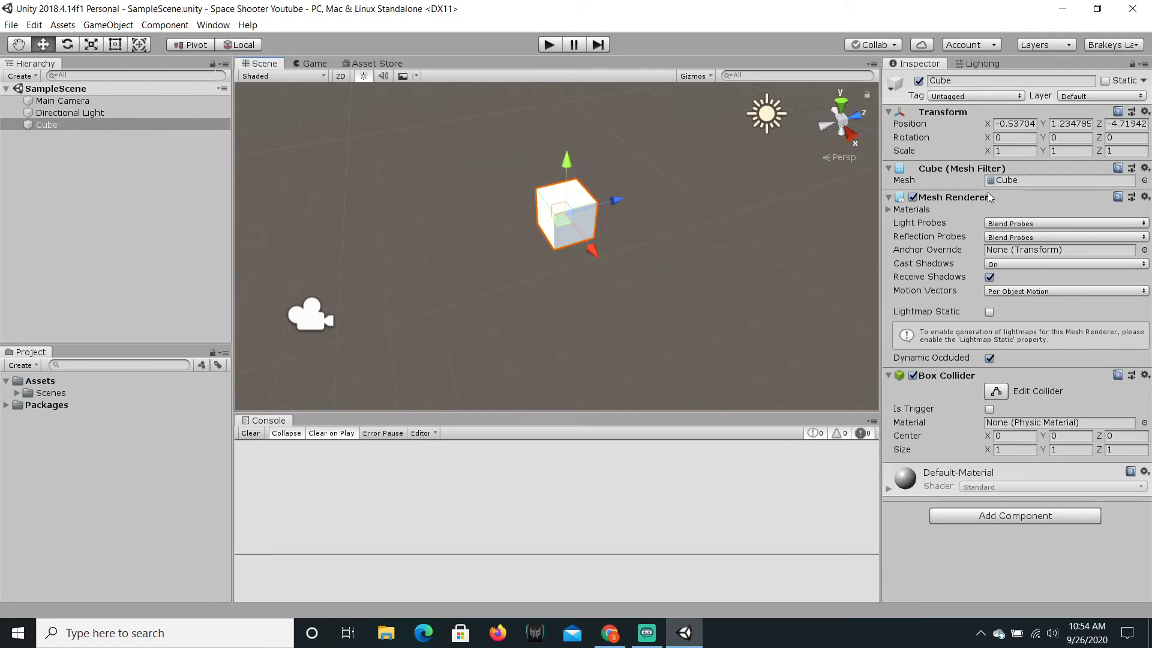
pyautogui.moveTo(591, 241); pyautogui.dragTo(552, 208, button='middle')
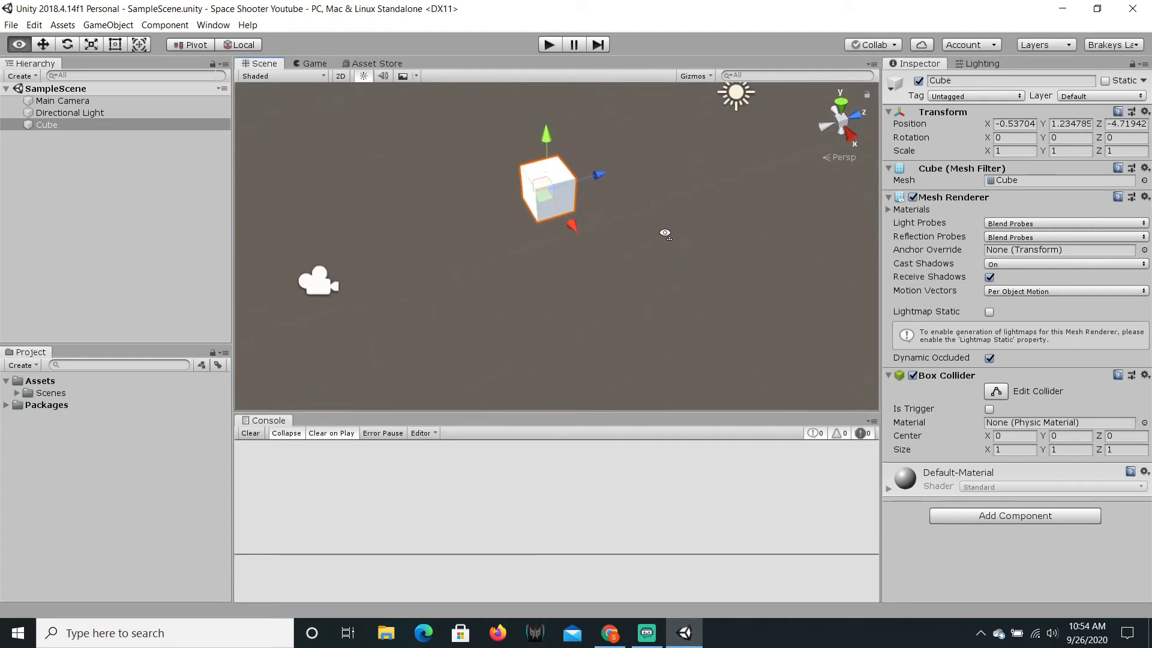
# Try setting the cube's X, Y and Z position values to 0 individually and undo the changes.
pyautogui.click(1001, 123)
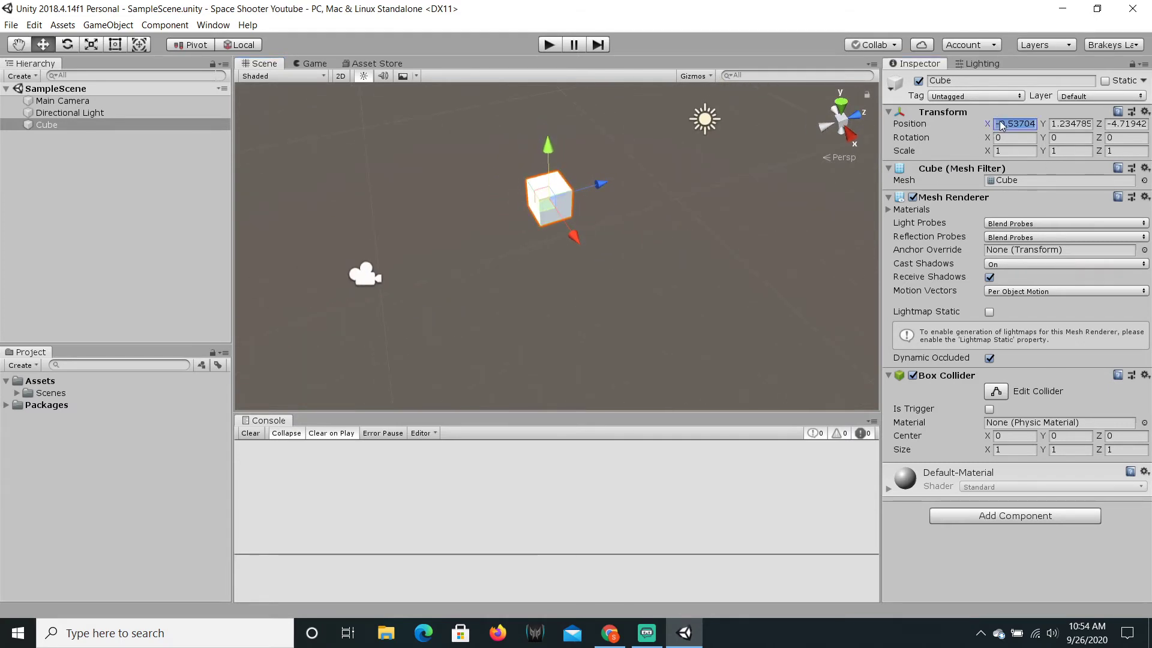
pyautogui.write('0')
pyautogui.press('Tab')
pyautogui.write('0')
pyautogui.press('Tab')
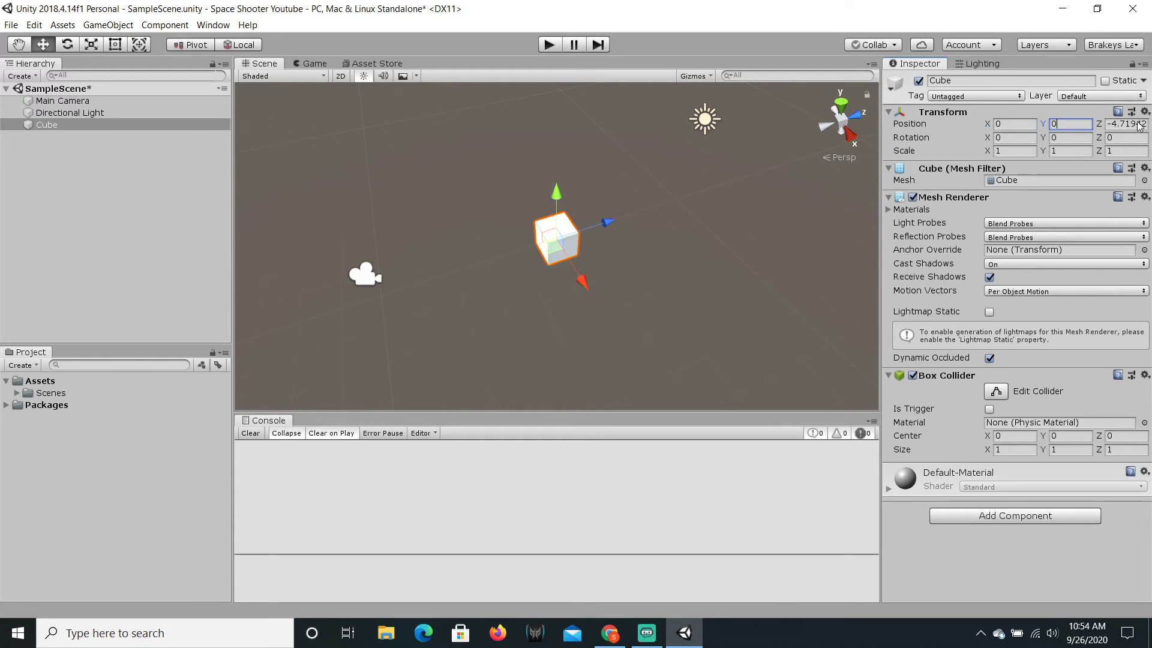
pyautogui.write('0')
pyautogui.hotkey('ctrl', 'z')
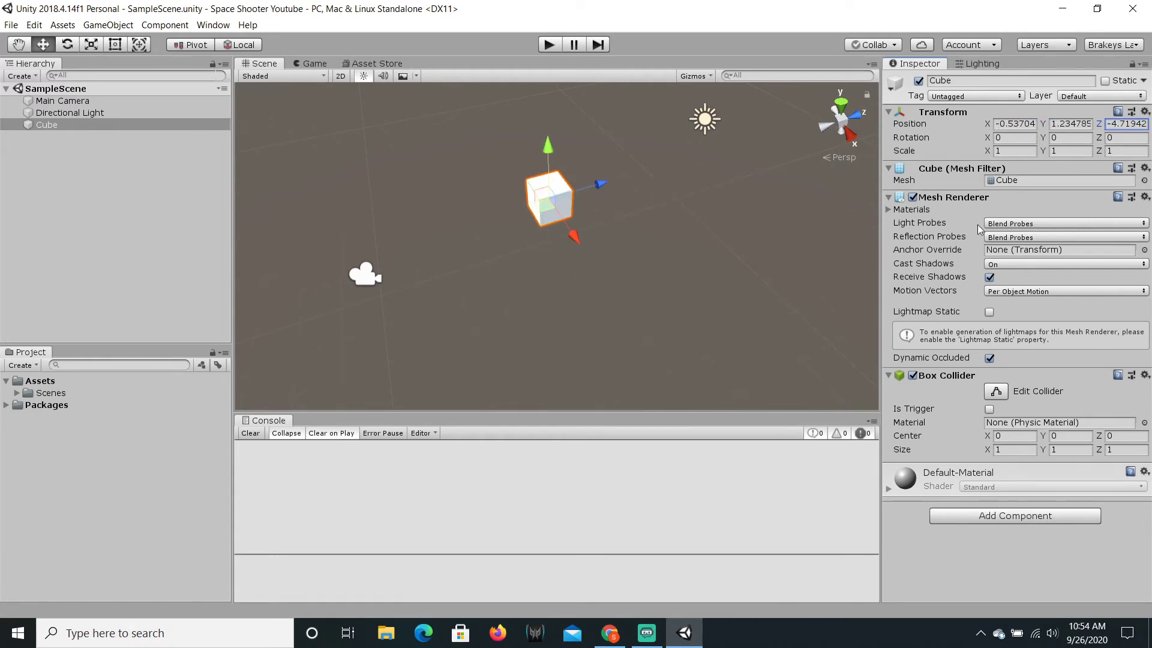
# Reset the cube's Transform to position 0, 0, 0 and save the scene.
pyautogui.rightClick(938, 113)
pyautogui.click(970, 122)
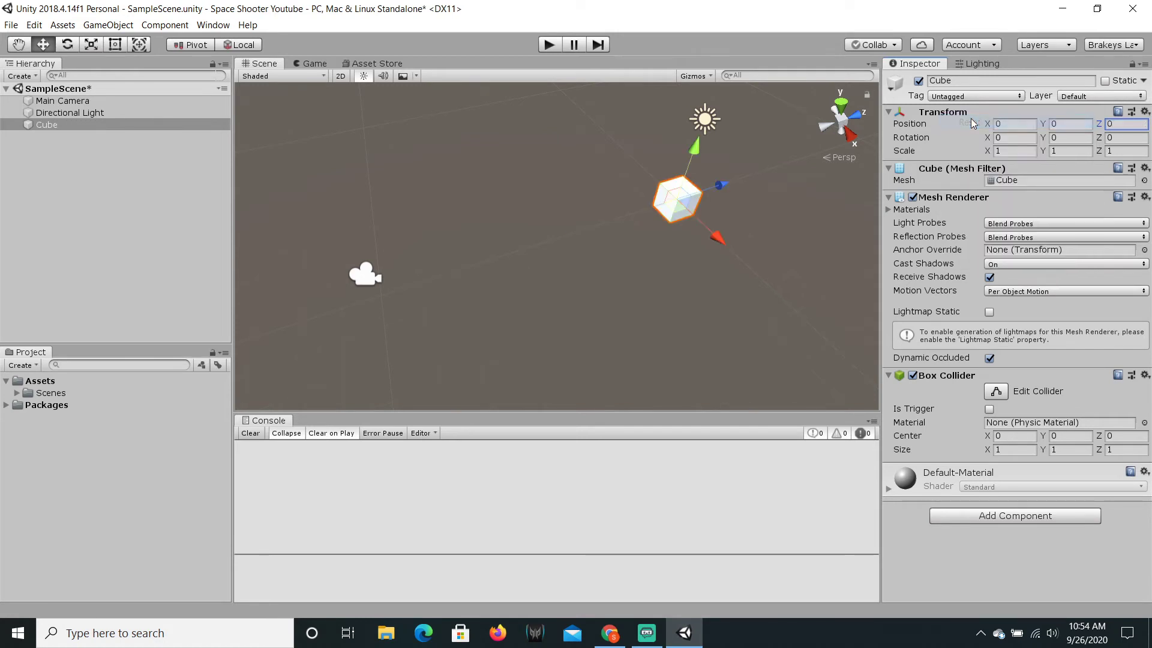
pyautogui.hotkey('ctrl', 's')
pyautogui.keyDown('alt'); pyautogui.moveTo(624, 232); pyautogui.dragTo(578, 216); pyautogui.keyUp('alt')
pyautogui.moveTo(577, 216); pyautogui.dragTo(613, 211, button='middle')
pyautogui.scroll(7, 614, 211)
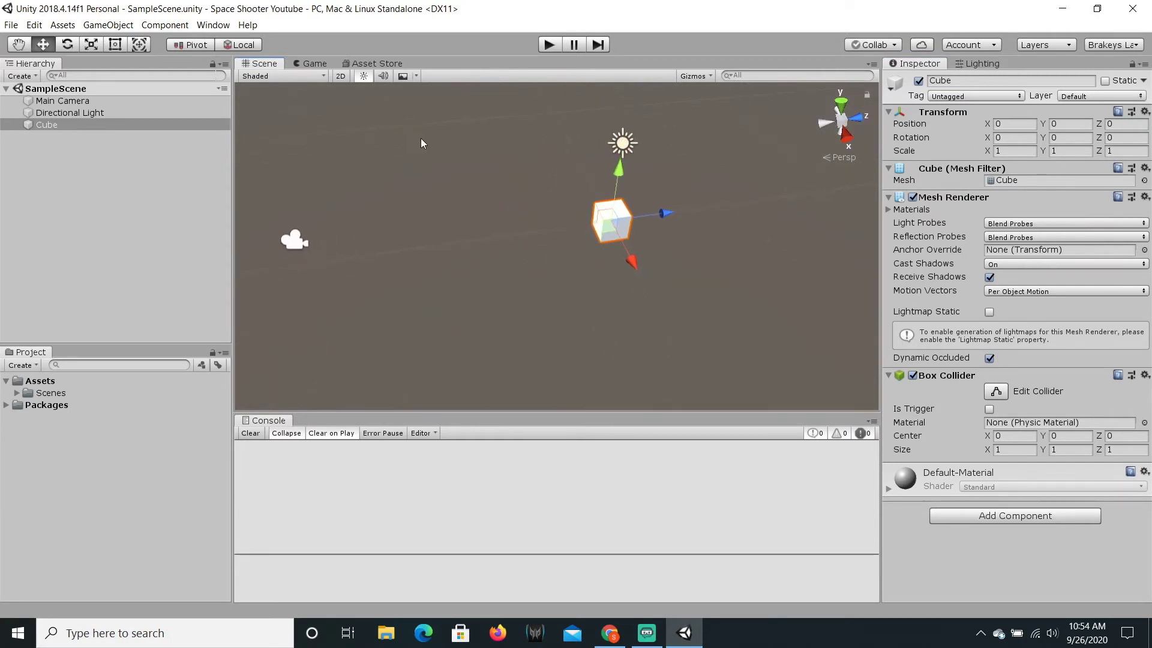
# Rename the cube as Player and save the scene.
pyautogui.click(948, 83)
pyautogui.write('Player')
pyautogui.press('Return')
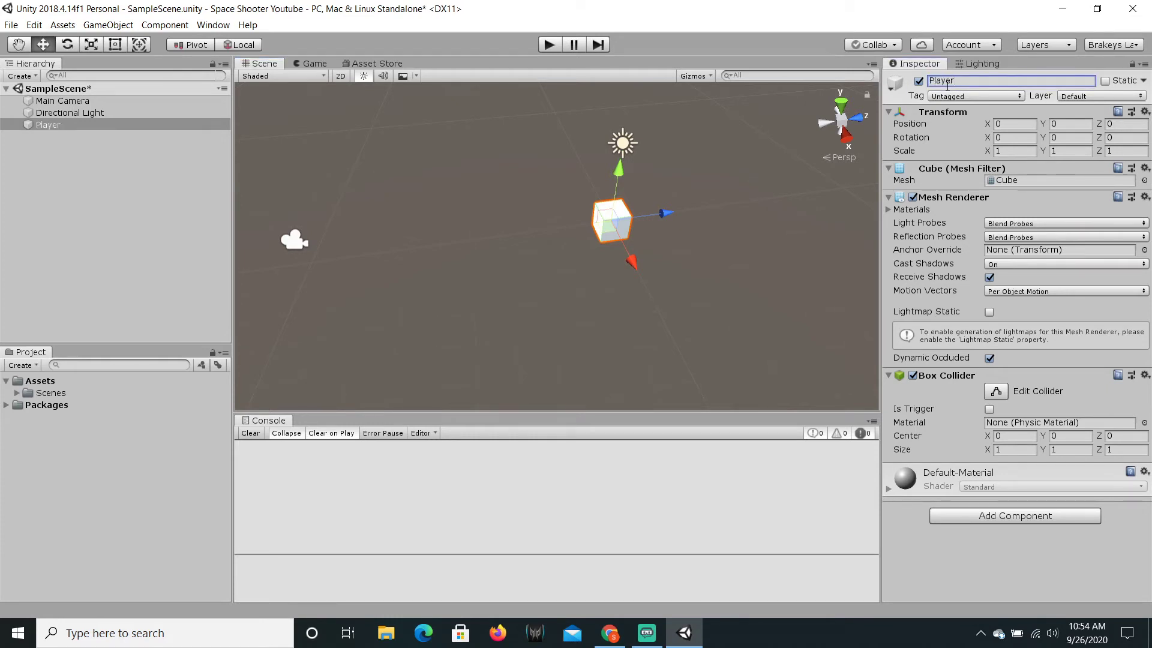
pyautogui.click(978, 81)
pyautogui.click(968, 83)
pyautogui.hotkey('ctrl', 's')
# Assign the Player tag to the Player cube and save the scene.
pyautogui.click(947, 97)
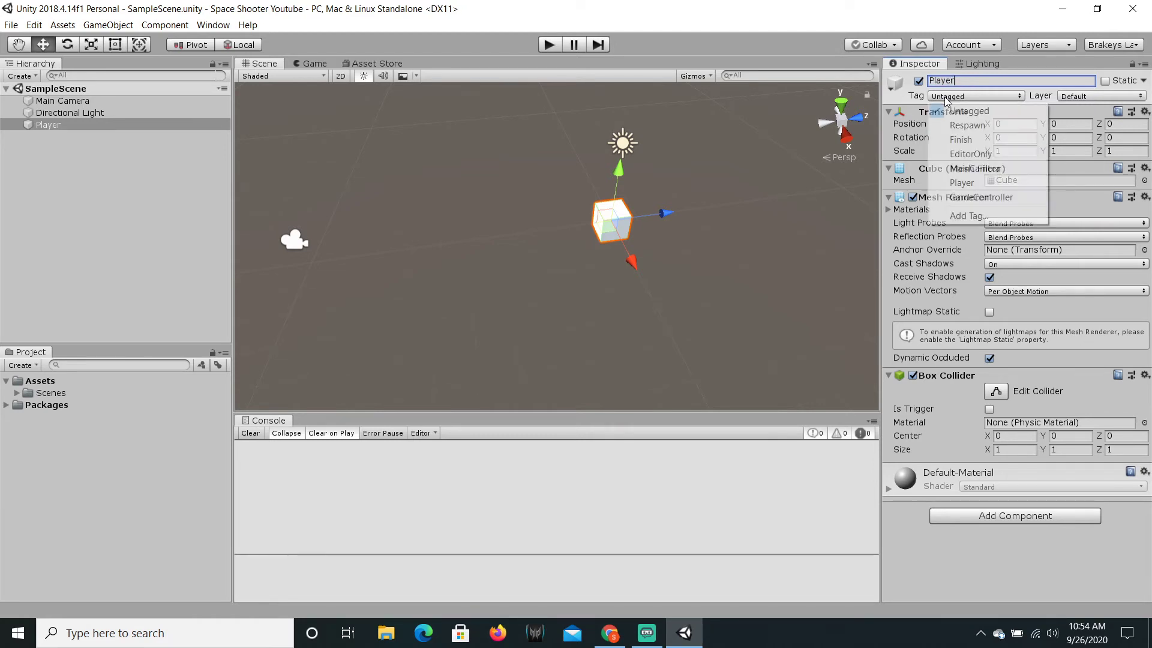
pyautogui.click(962, 182)
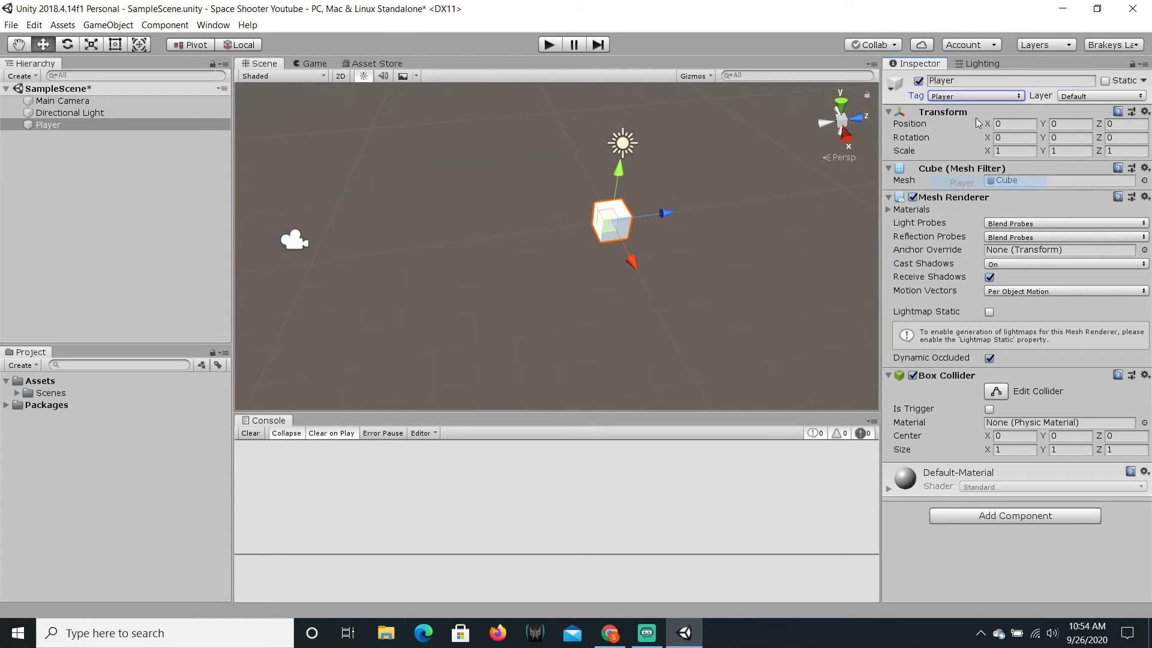
pyautogui.click(1018, 97)
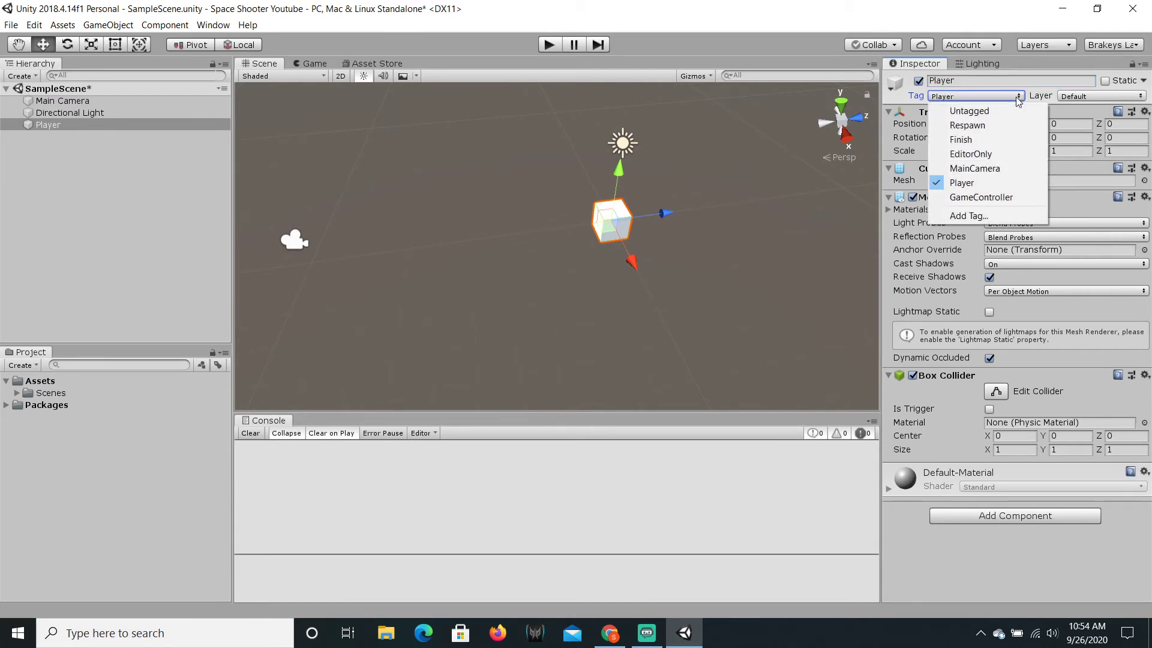
pyautogui.click(967, 185)
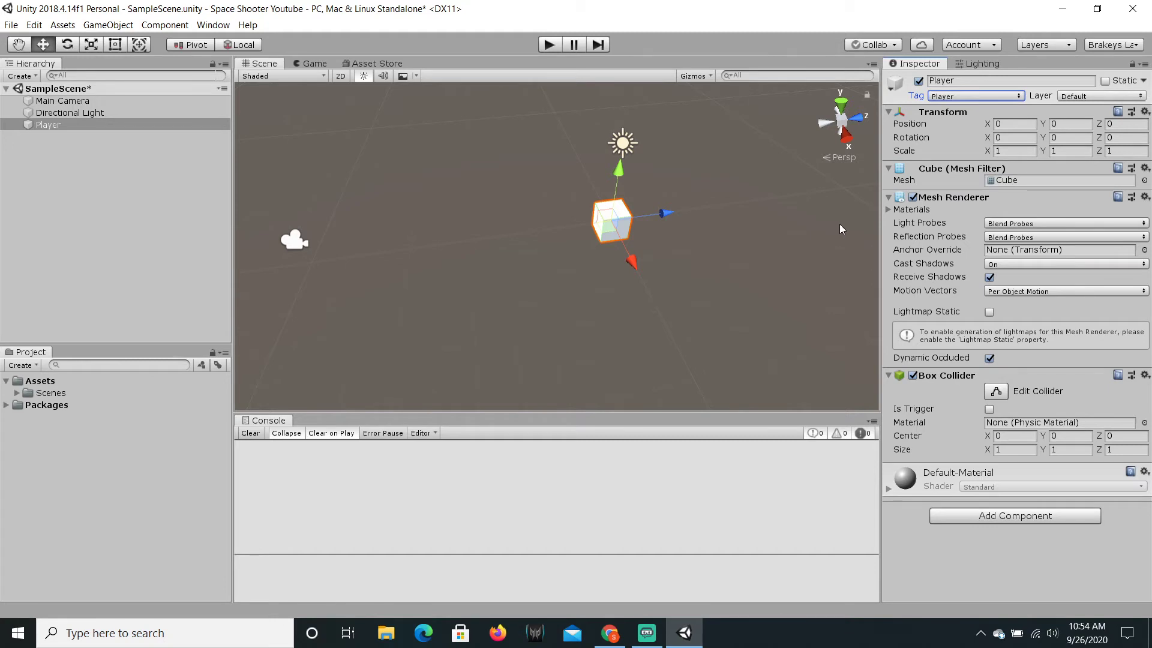
pyautogui.hotkey('ctrl', 's')
# Try moving the Player cube along its axes and planes with the Move tool and undo the moves.
pyautogui.click(45, 46)
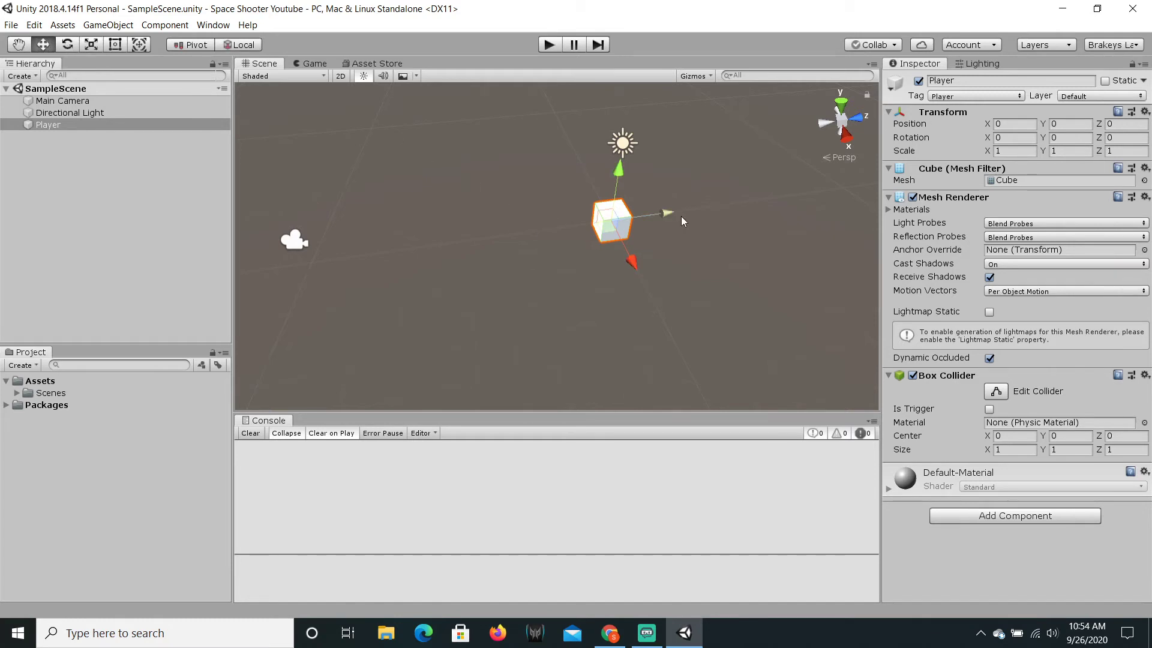
pyautogui.moveTo(667, 211); pyautogui.dragTo(600, 192)
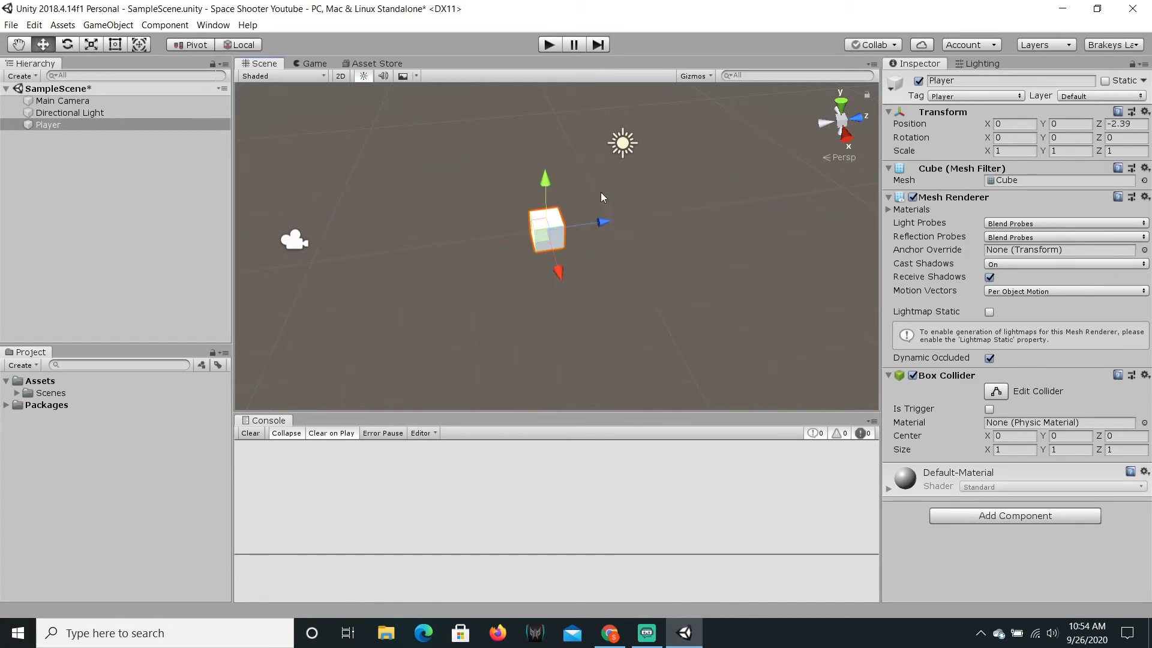
pyautogui.moveTo(544, 160); pyautogui.dragTo(694, 195)
pyautogui.hotkey('ctrl', 'z')
pyautogui.moveTo(602, 204); pyautogui.dragTo(548, 172)
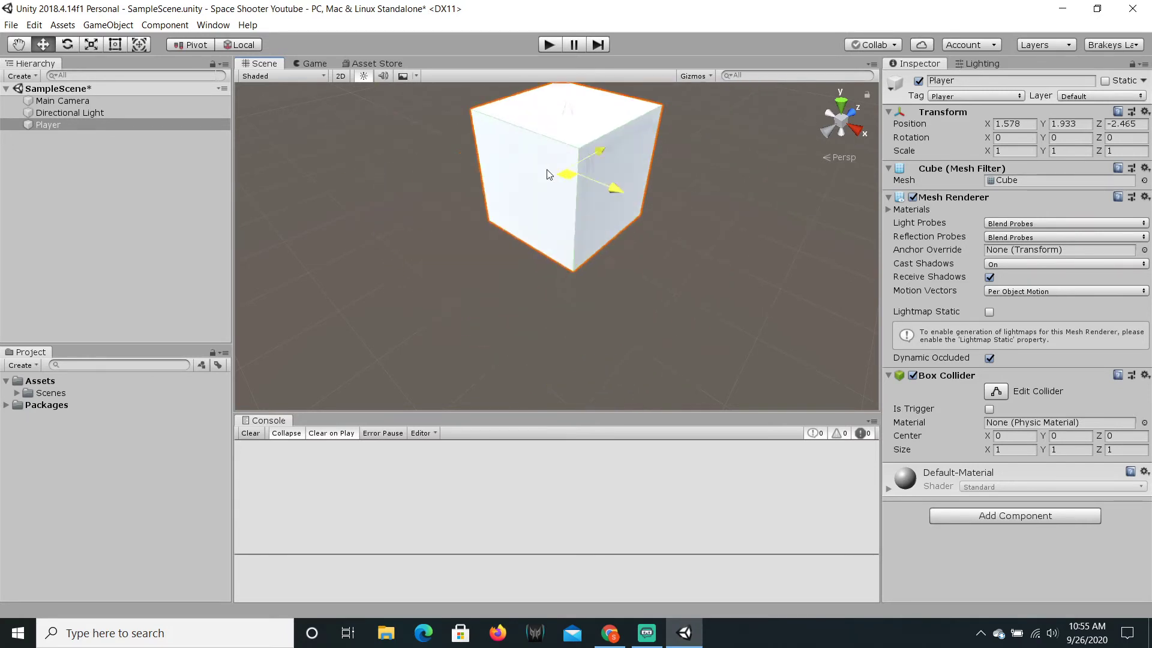
pyautogui.scroll(-6, 527, 240)
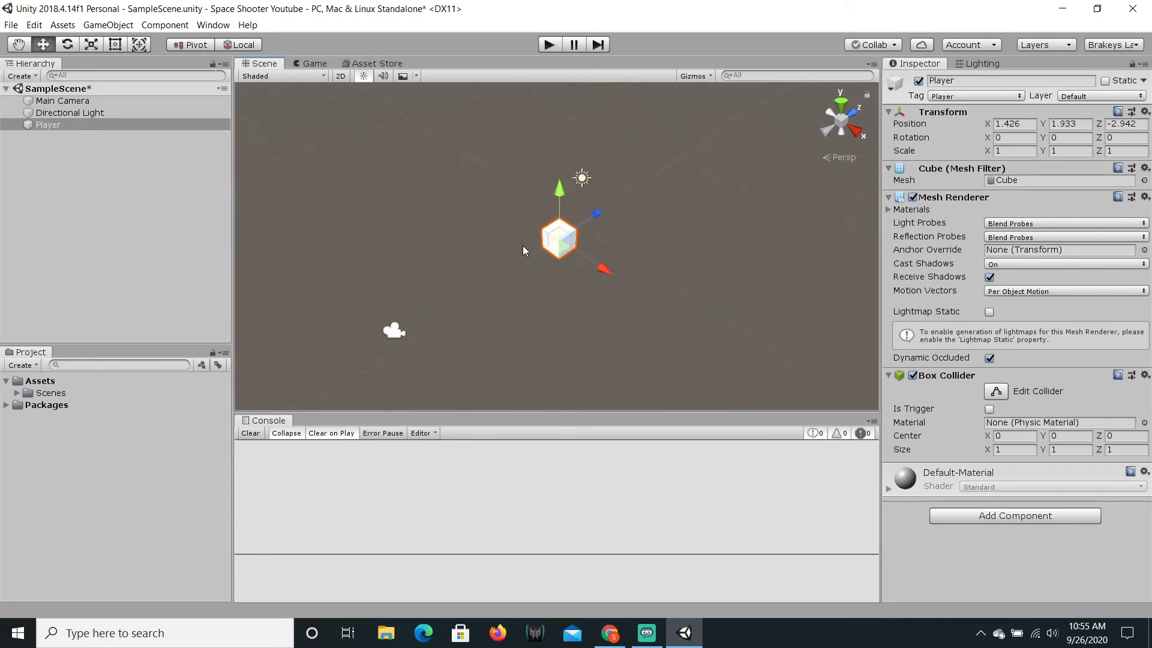
pyautogui.hotkey('ctrl', 'z')
pyautogui.hotkey('ctrl', 'z')
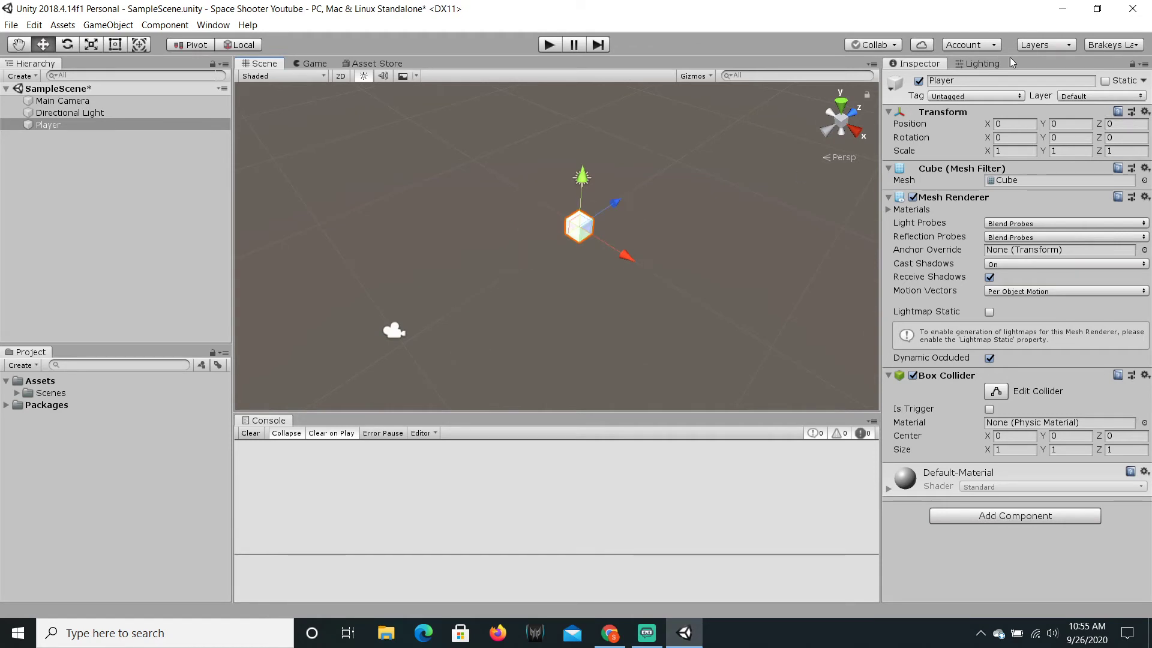
# Set the cube's tag to Player again and save the scene.
pyautogui.click(976, 96)
pyautogui.click(960, 180)
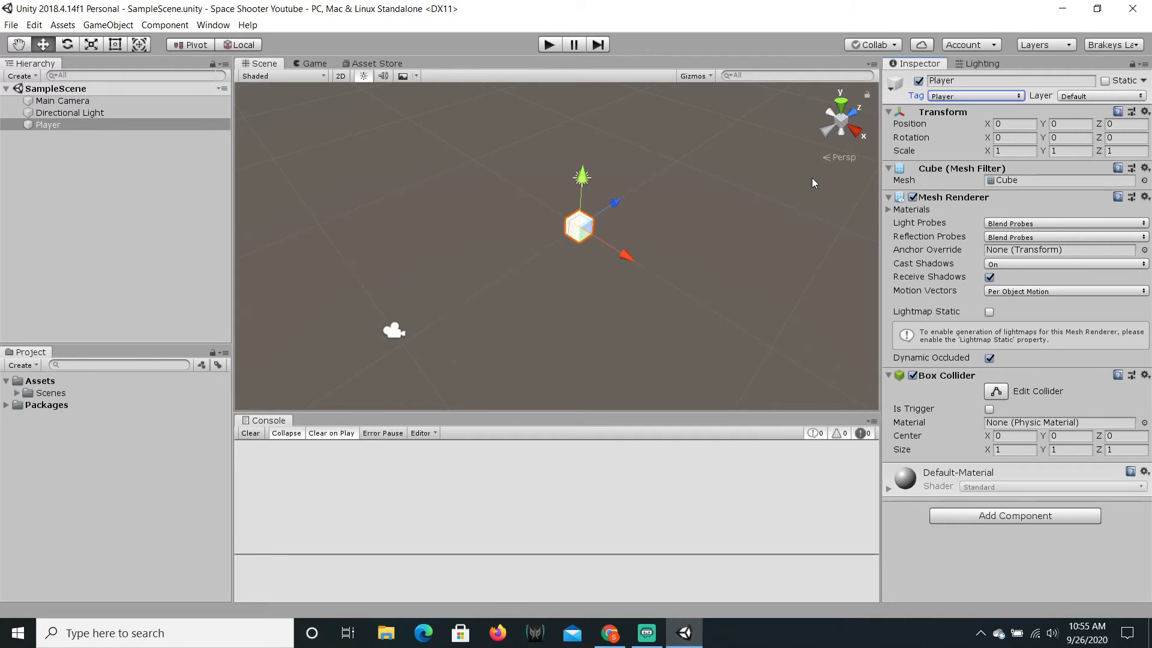
pyautogui.keyDown('alt'); pyautogui.moveTo(740, 214); pyautogui.dragTo(714, 213); pyautogui.keyUp('alt')
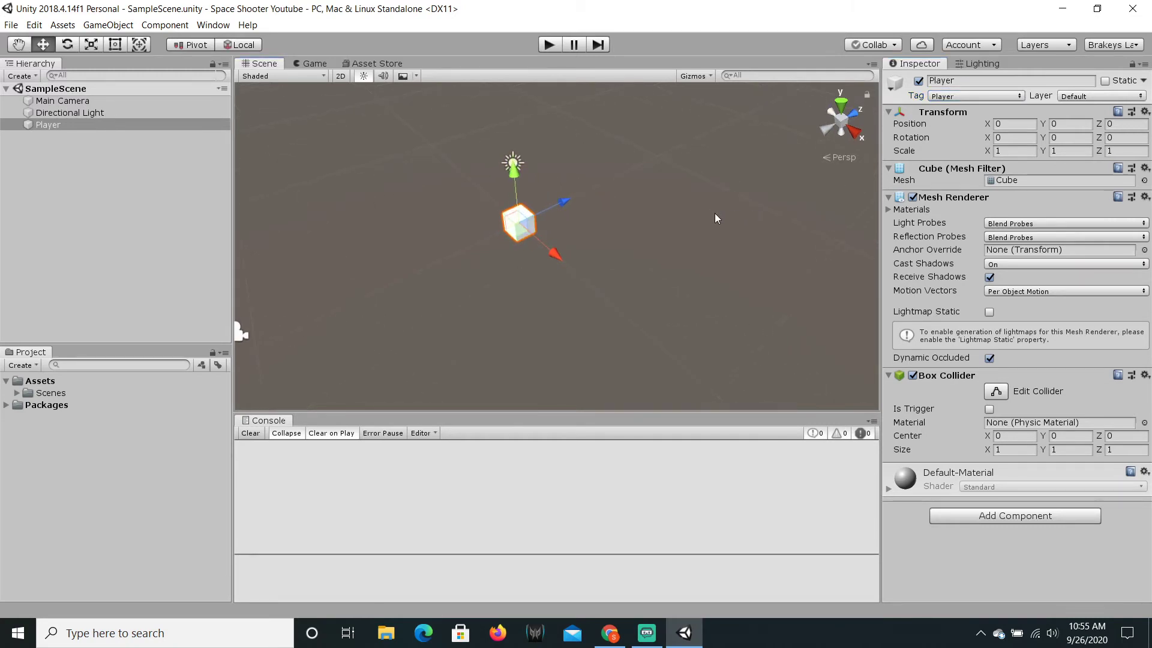
# Try rotating the Player cube with the Rotate tool and undo the rotation.
pyautogui.press('e')
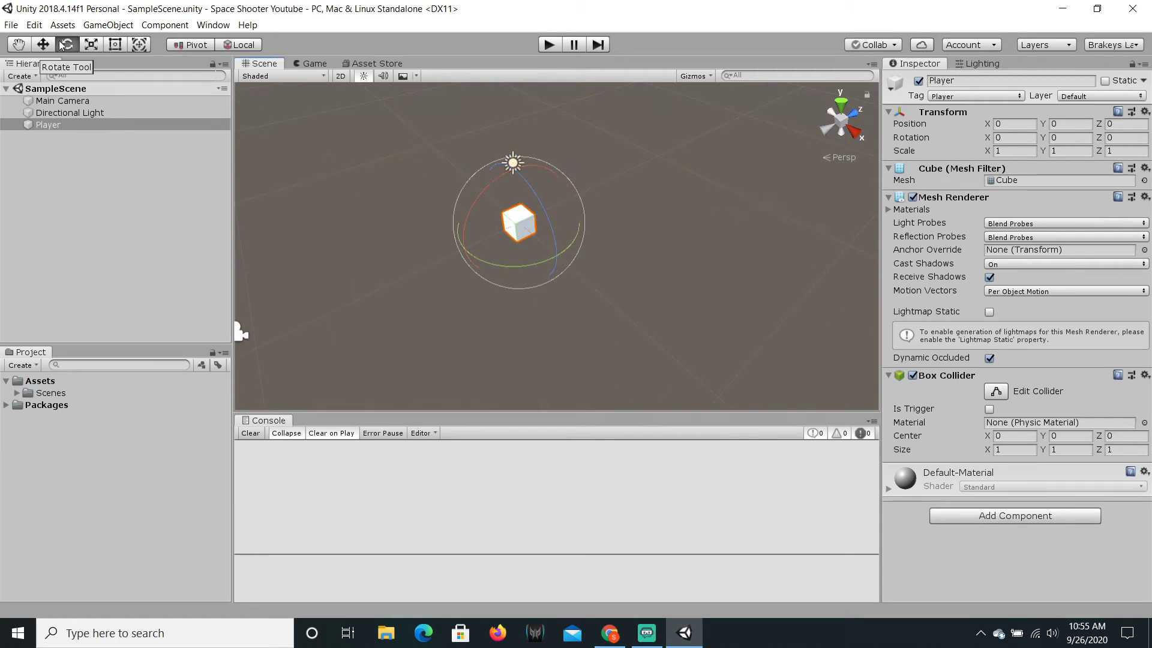
pyautogui.moveTo(543, 270)
pyautogui.keyDown('alt'); pyautogui.mouseDown()
pyautogui.moveTo(566, 248)
pyautogui.moveTo(557, 211)
pyautogui.moveTo(577, 219)
pyautogui.moveTo(537, 264)
pyautogui.moveTo(540, 285)
pyautogui.moveTo(451, 265)
pyautogui.moveTo(524, 188)
pyautogui.moveTo(544, 191)
pyautogui.moveTo(563, 198)
pyautogui.moveTo(377, 210)
pyautogui.moveTo(599, 315)
pyautogui.moveTo(561, 264)
pyautogui.mouseUp(); pyautogui.keyUp('alt')
pyautogui.moveTo(557, 189); pyautogui.dragTo(648, 240)
pyautogui.hotkey('ctrl', 'z')
pyautogui.hotkey('ctrl', 'z')
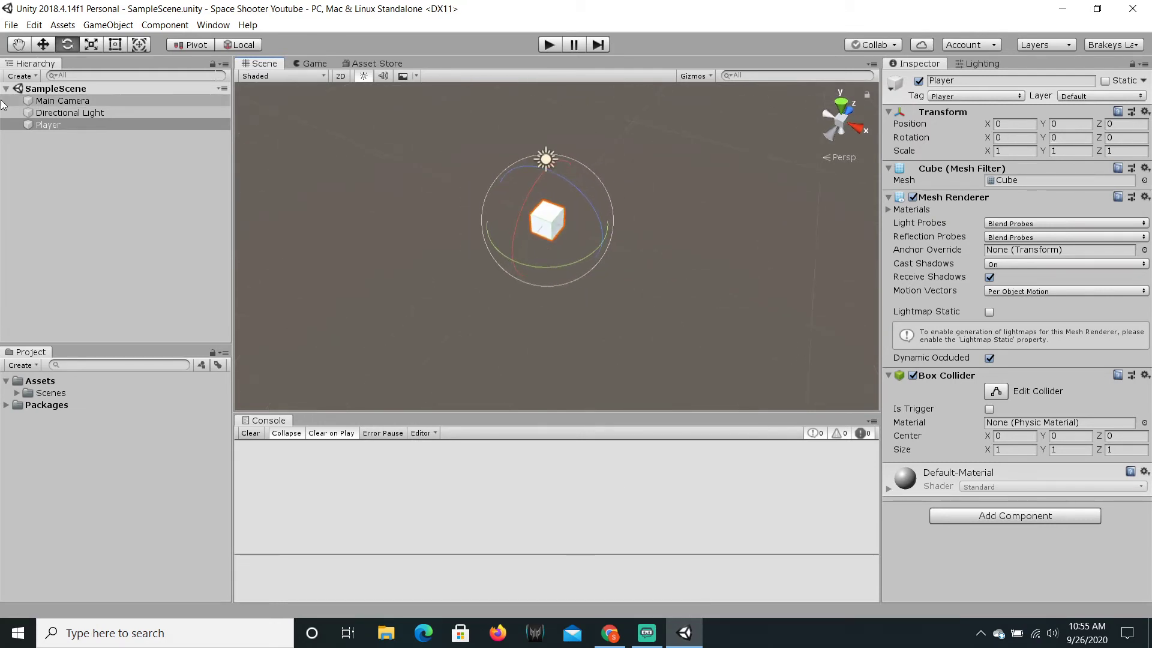
# Try scaling the Player cube along single axes and uniformly with the Scale tool, and undo the scaling.
pyautogui.click(90, 48)
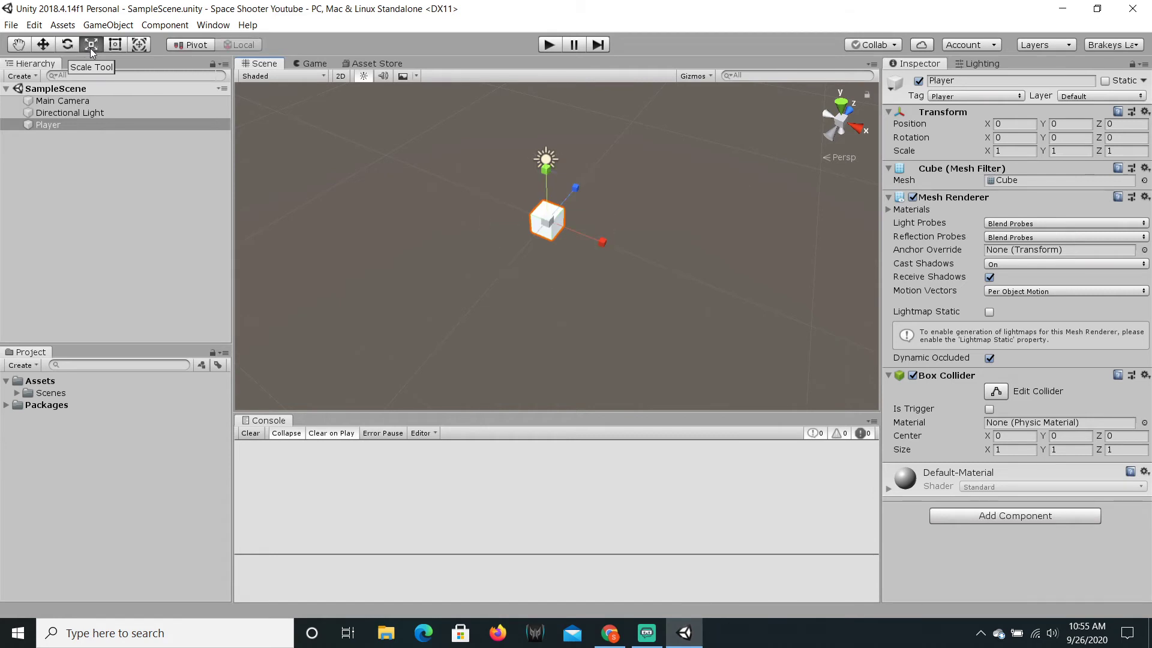
pyautogui.keyDown('alt'); pyautogui.moveTo(624, 186); pyautogui.dragTo(486, 183); pyautogui.keyUp('alt')
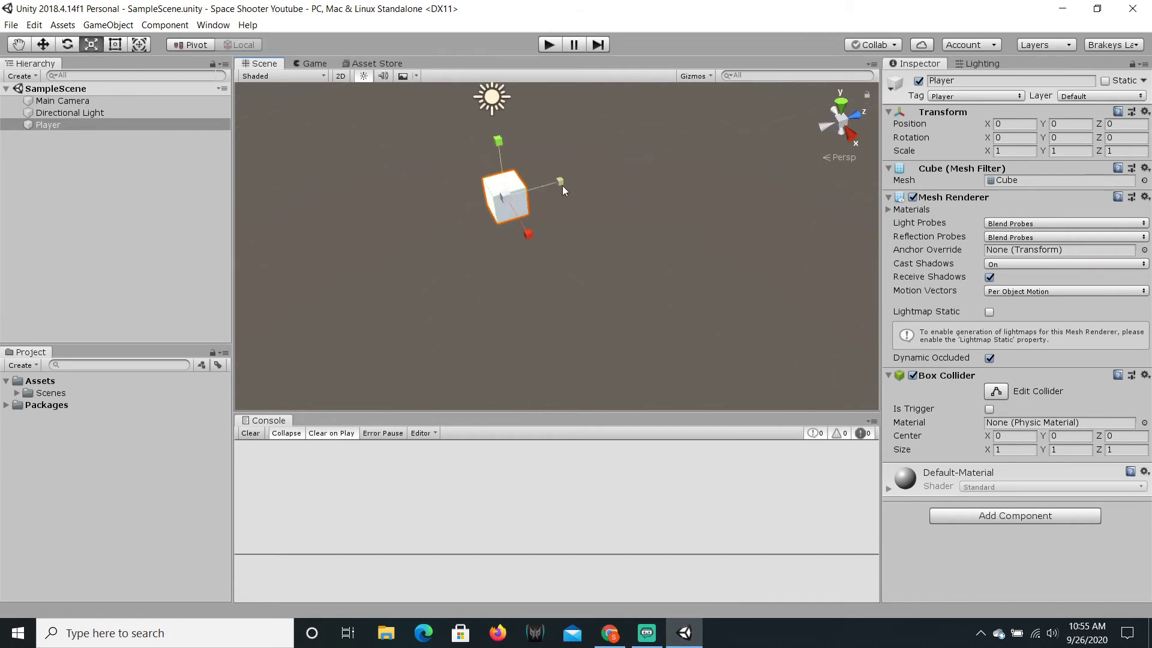
pyautogui.moveTo(563, 188); pyautogui.dragTo(618, 171)
pyautogui.moveTo(526, 238); pyautogui.dragTo(542, 287)
pyautogui.moveTo(505, 145)
pyautogui.mouseDown()
pyautogui.moveTo(507, 107)
pyautogui.moveTo(503, 153)
pyautogui.mouseUp()
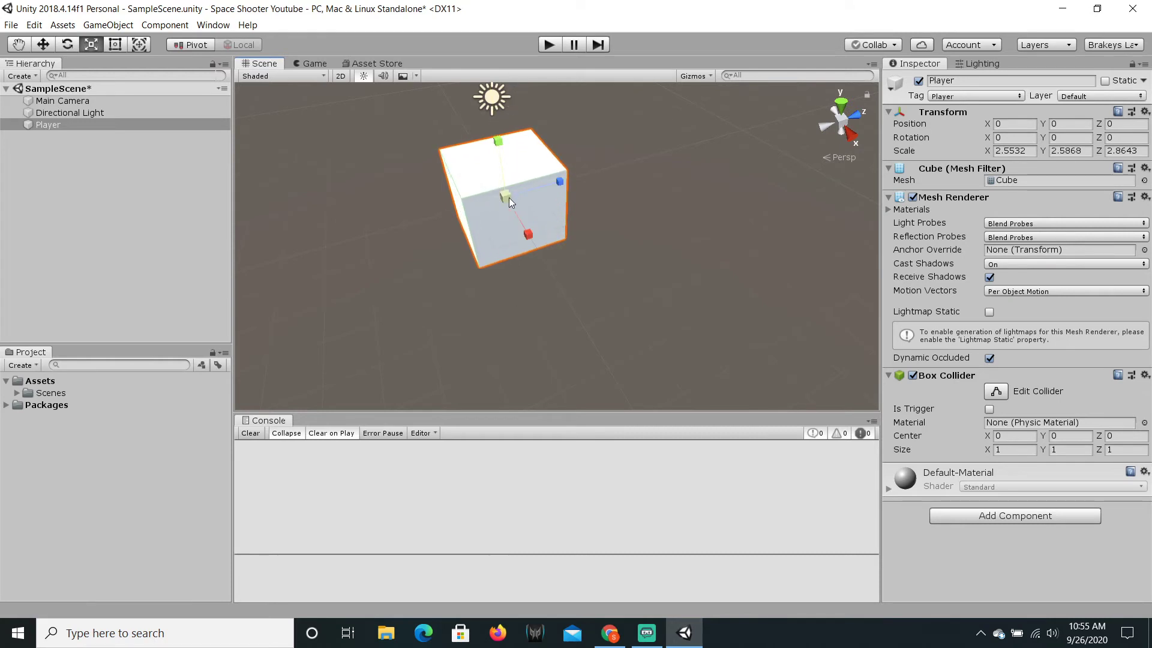
pyautogui.moveTo(509, 198)
pyautogui.mouseDown()
pyautogui.moveTo(584, 196)
pyautogui.moveTo(459, 200)
pyautogui.moveTo(530, 204)
pyautogui.moveTo(520, 196)
pyautogui.mouseUp()
pyautogui.hotkey('ctrl', 'z')
pyautogui.hotkey('ctrl', 'z')
pyautogui.hotkey('ctrl', 'z')
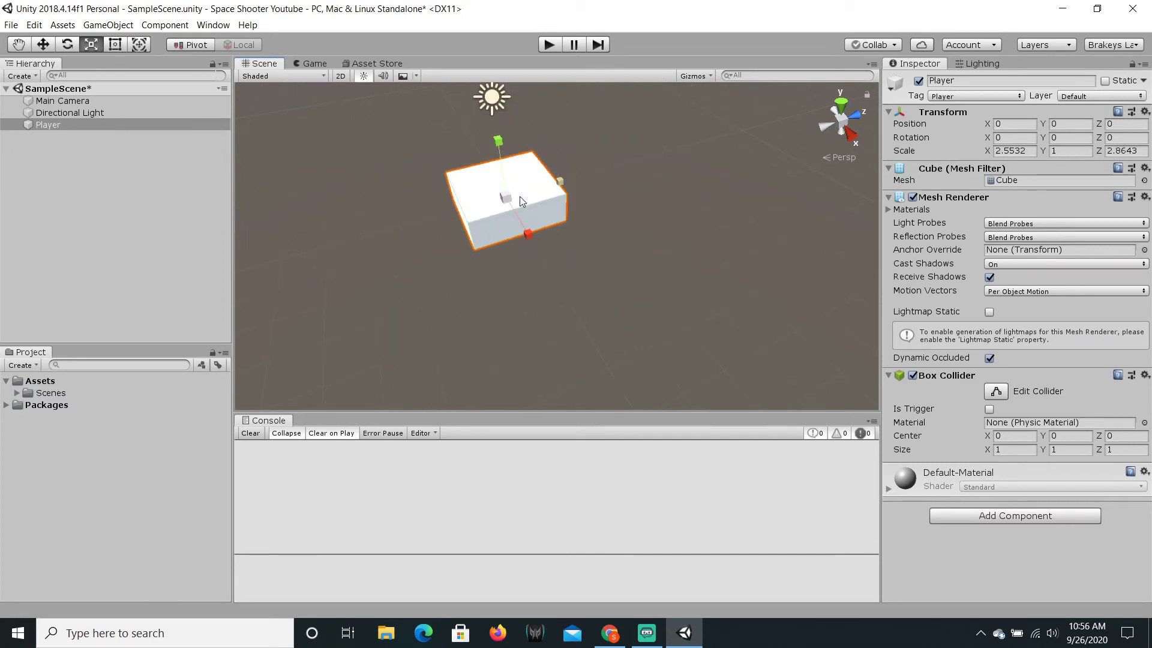
pyautogui.hotkey('ctrl', 'z')
pyautogui.hotkey('ctrl', 'z')
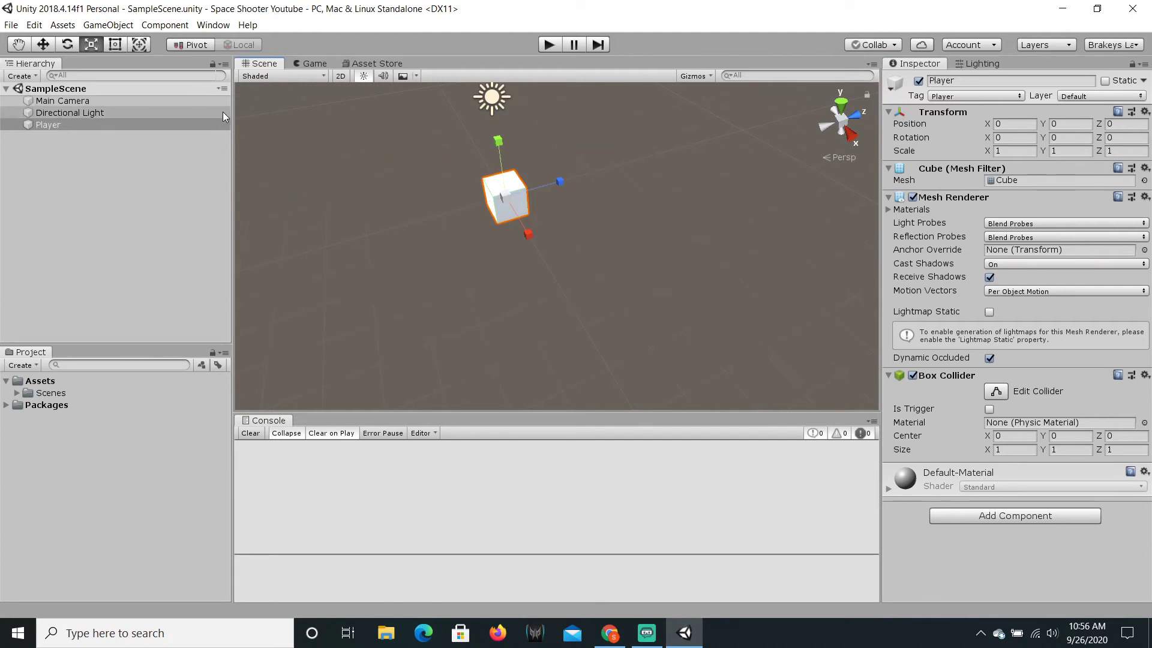
# Try the Rect tool and the combined Transform tool on the Player cube and undo the resulting changes.
pyautogui.press('t')
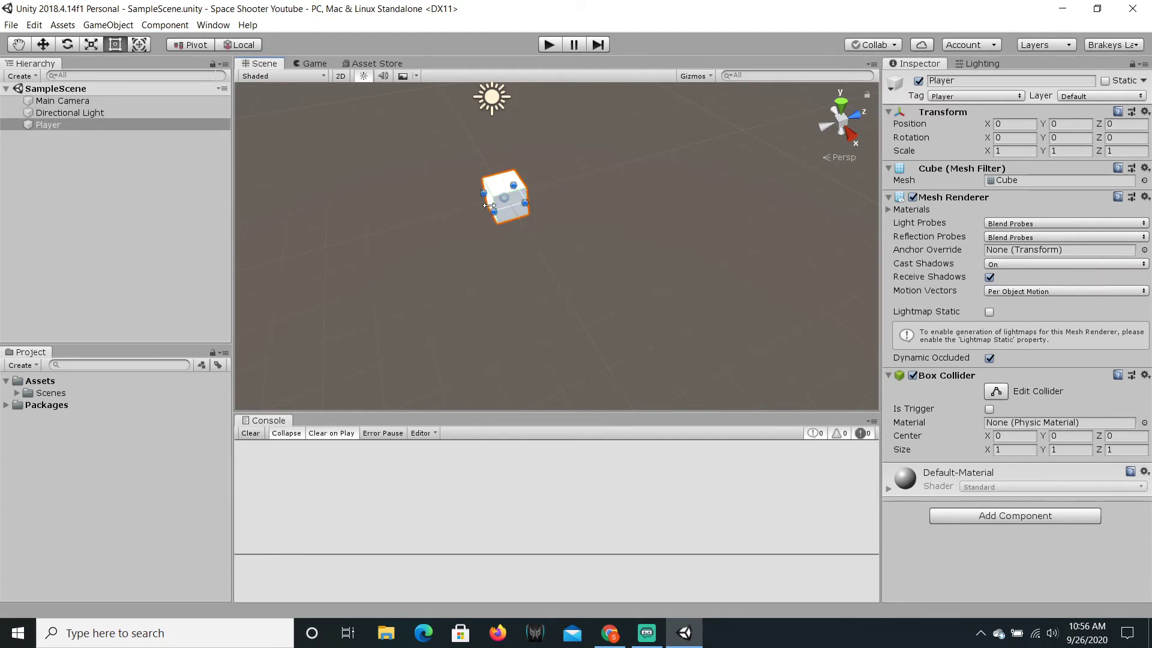
pyautogui.press('y')
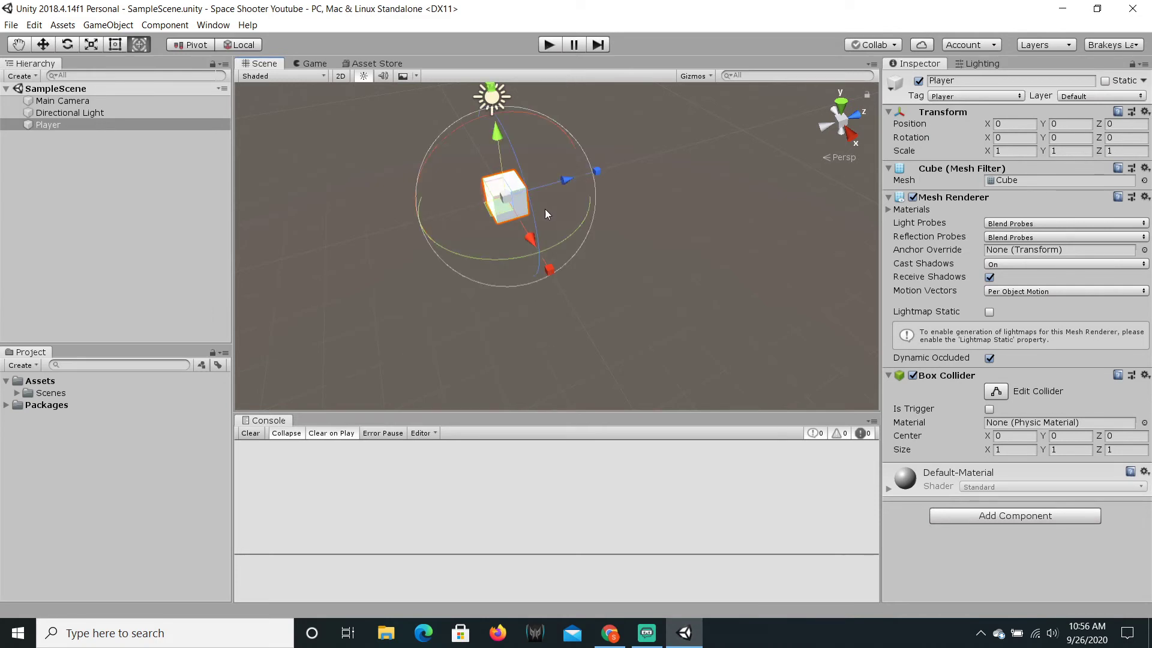
pyautogui.click(115, 46)
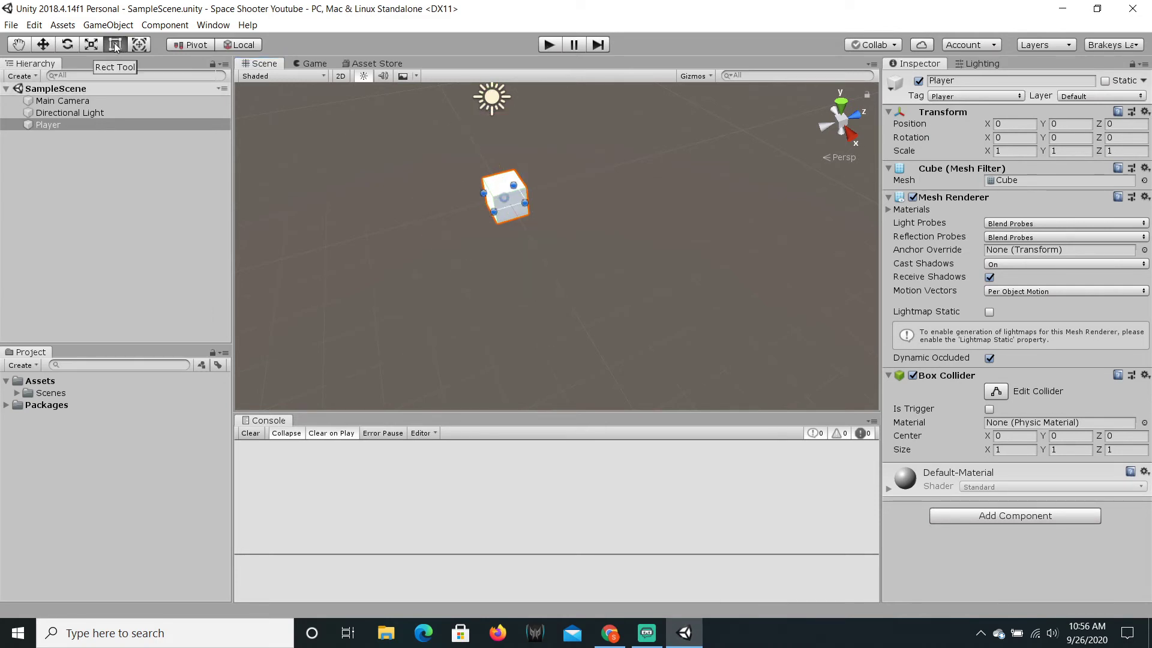
pyautogui.press('y')
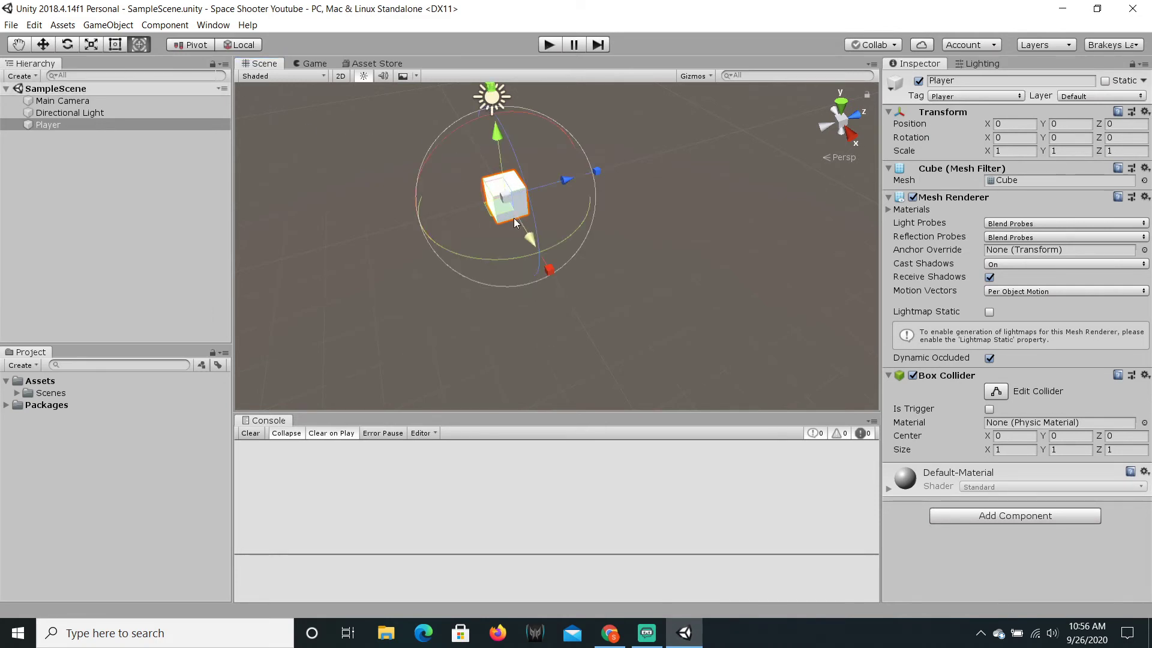
pyautogui.keyDown('alt'); pyautogui.moveTo(522, 217); pyautogui.dragTo(682, 206); pyautogui.keyUp('alt')
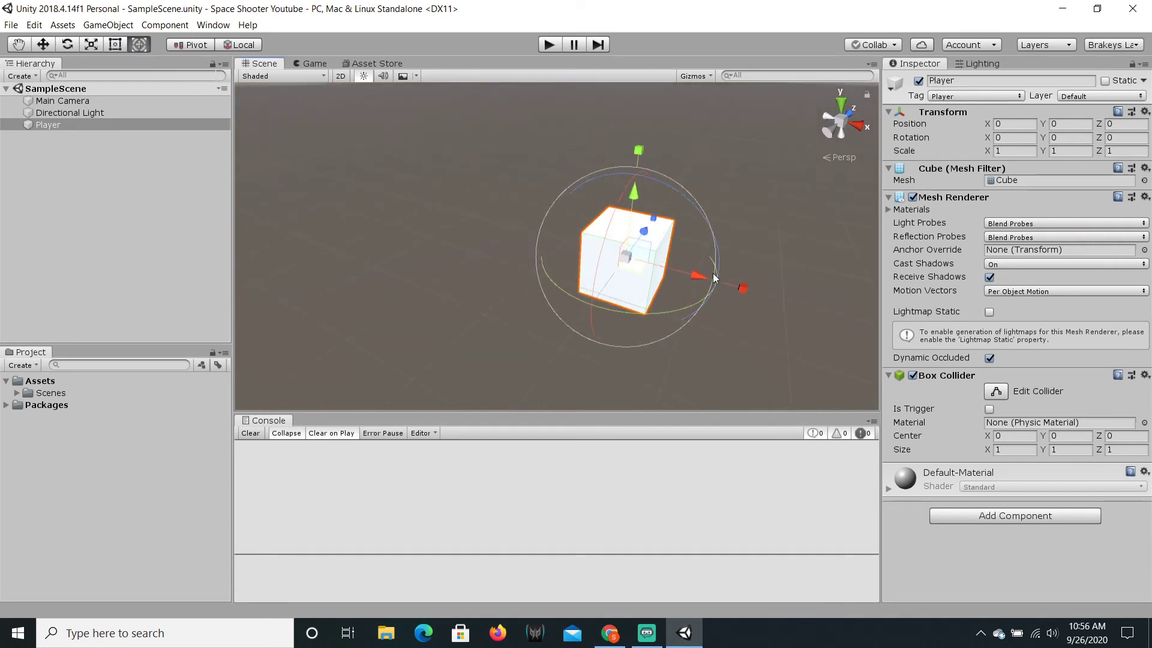
pyautogui.moveTo(743, 287); pyautogui.dragTo(716, 279)
pyautogui.moveTo(642, 196); pyautogui.dragTo(712, 249)
pyautogui.hotkey('ctrl', 'z')
pyautogui.hotkey('ctrl', 'z')
pyautogui.press('w')
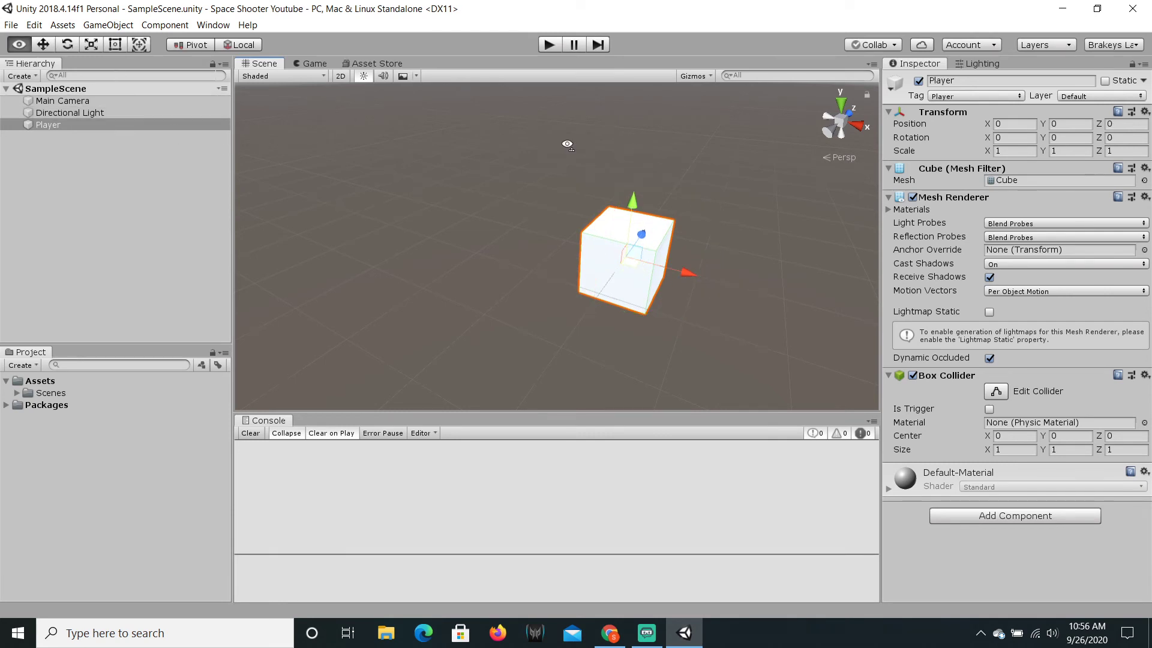
# Stretch the Player cube with the Scale tool to about 4.68 along Z and 1.77 along X, and save the scene.
pyautogui.scroll(-5, 567, 145)
pyautogui.keyDown('alt'); pyautogui.moveTo(457, 180); pyautogui.dragTo(389, 156); pyautogui.keyUp('alt')
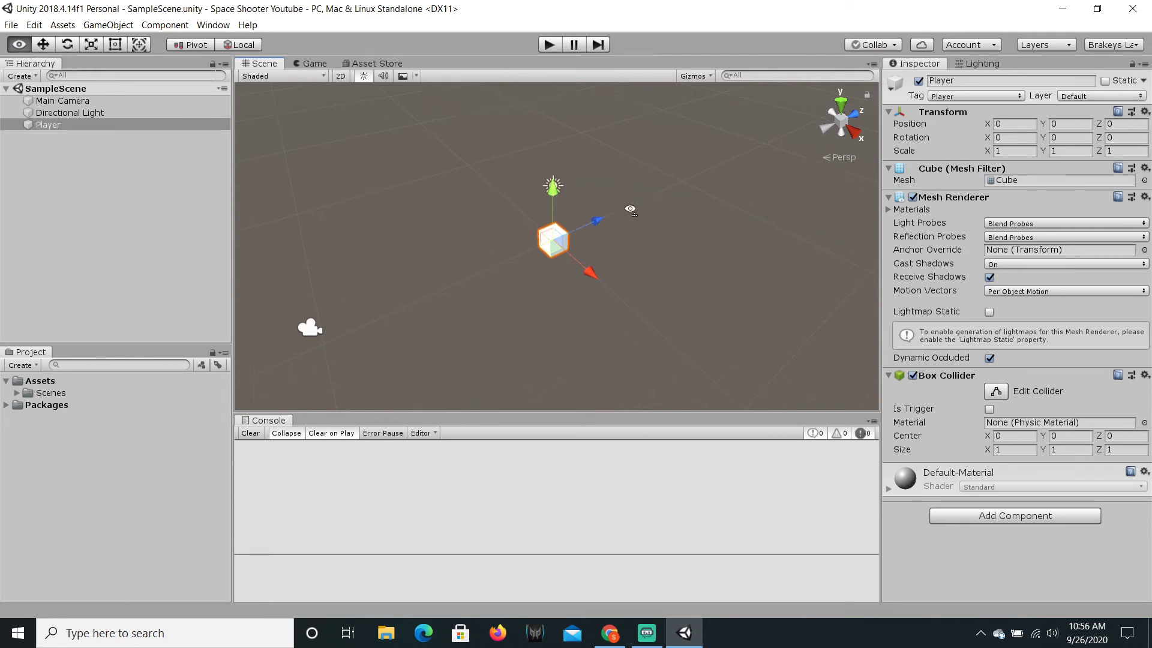
pyautogui.scroll(3, 600, 204)
pyautogui.keyDown('alt'); pyautogui.moveTo(600, 204); pyautogui.dragTo(595, 216); pyautogui.keyUp('alt')
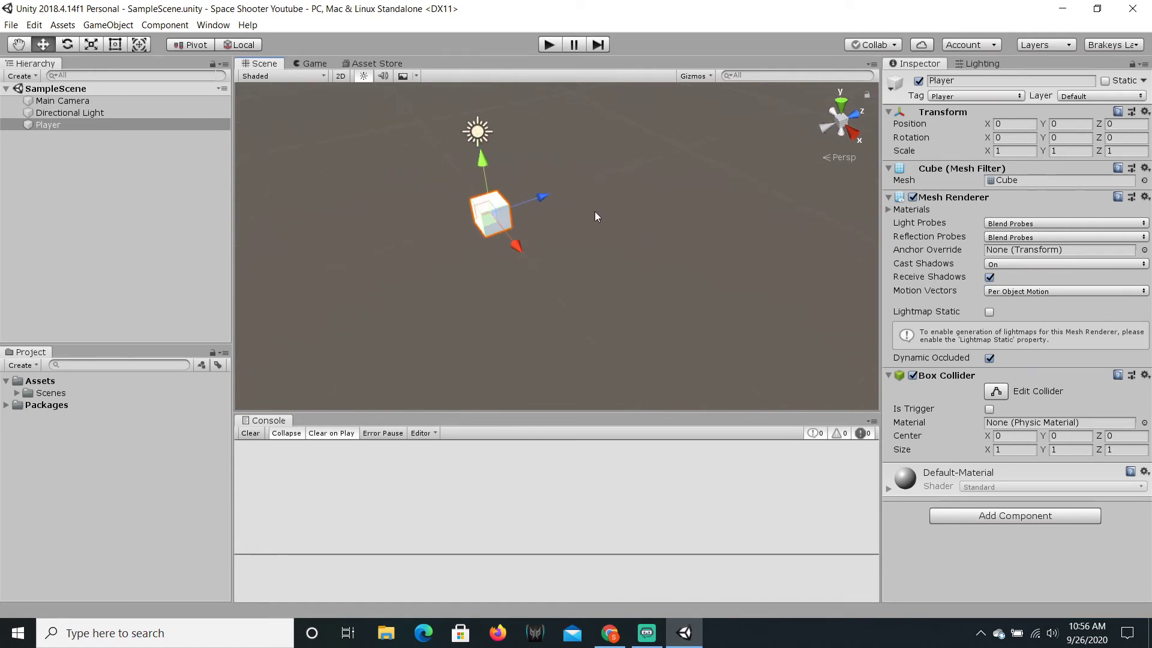
pyautogui.click(86, 45)
pyautogui.moveTo(610, 232); pyautogui.dragTo(441, 157, button='right')
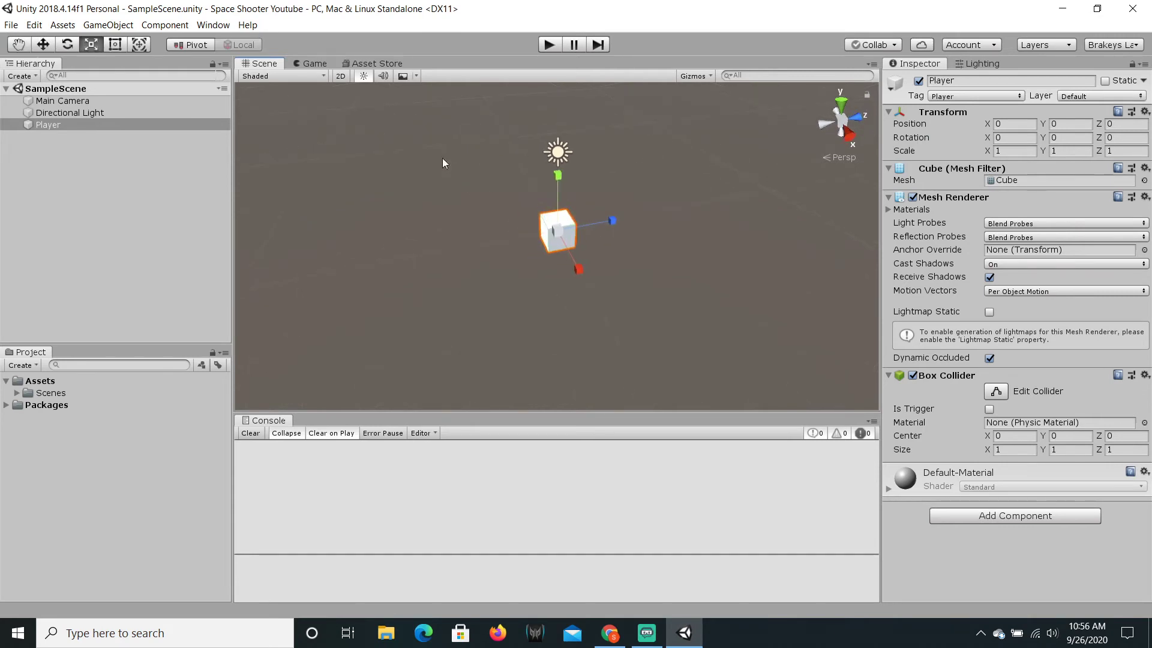
pyautogui.keyDown('alt'); pyautogui.moveTo(441, 157); pyautogui.dragTo(565, 193); pyautogui.keyUp('alt')
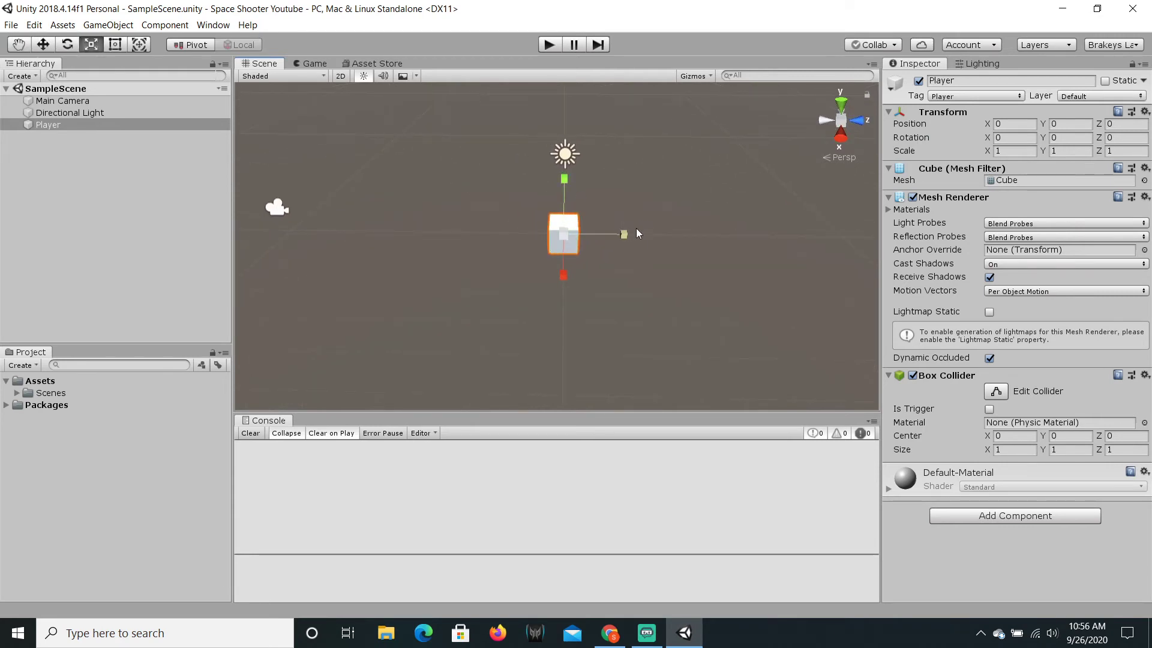
pyautogui.moveTo(628, 236); pyautogui.dragTo(826, 237)
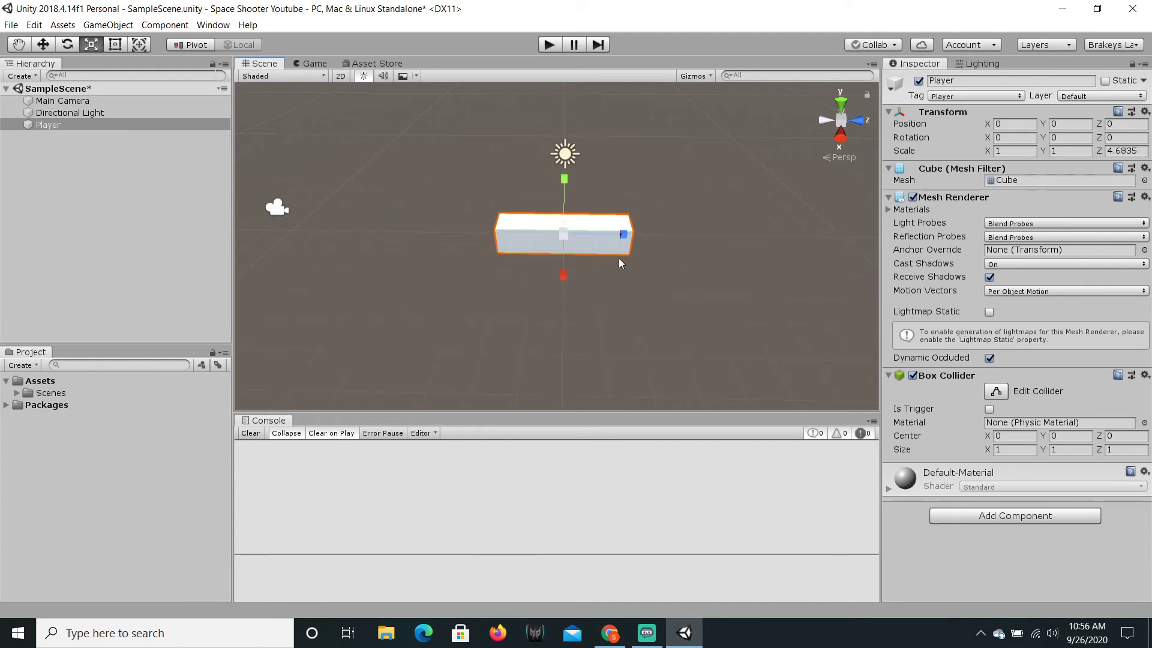
pyautogui.moveTo(553, 277); pyautogui.dragTo(557, 303)
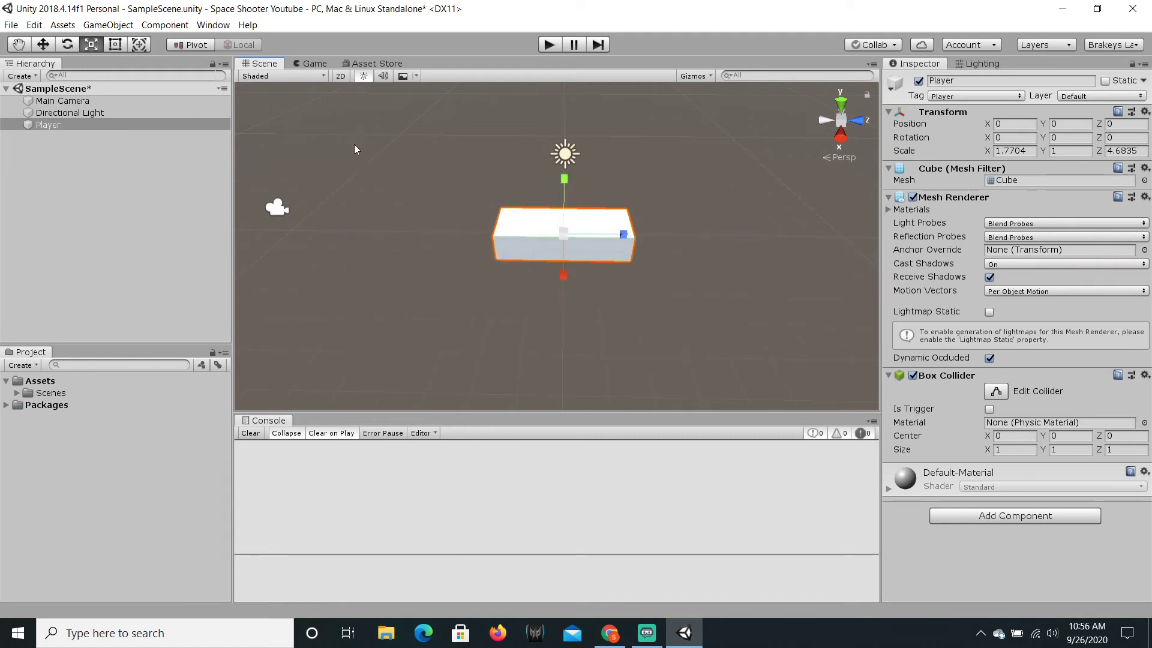
pyautogui.hotkey('ctrl', 's')
# Align the Main Camera with a top-down scene view of the Player and check it in the Game view.
pyautogui.moveTo(393, 187); pyautogui.dragTo(689, 301, button='right')
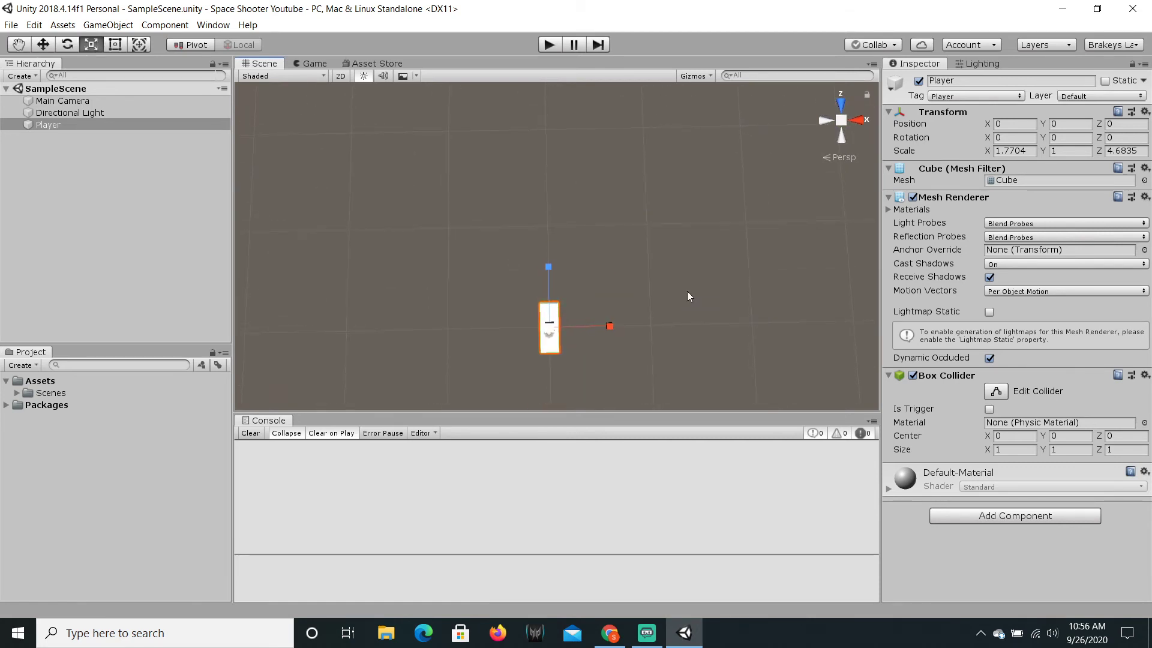
pyautogui.click(54, 102)
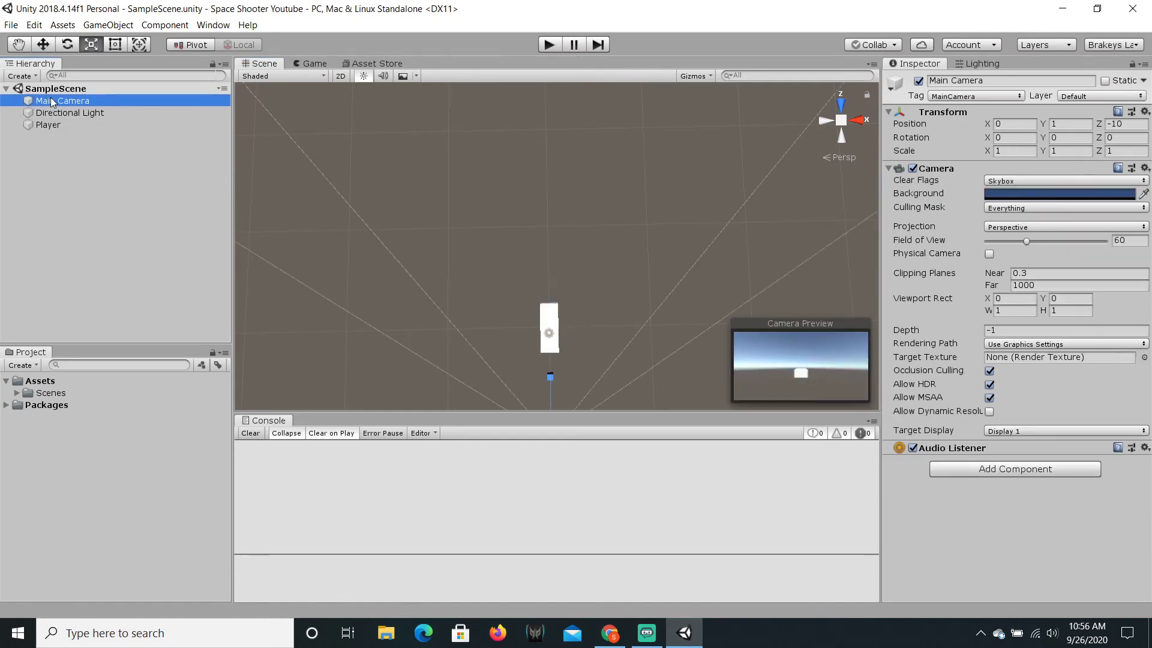
pyautogui.click(129, 25)
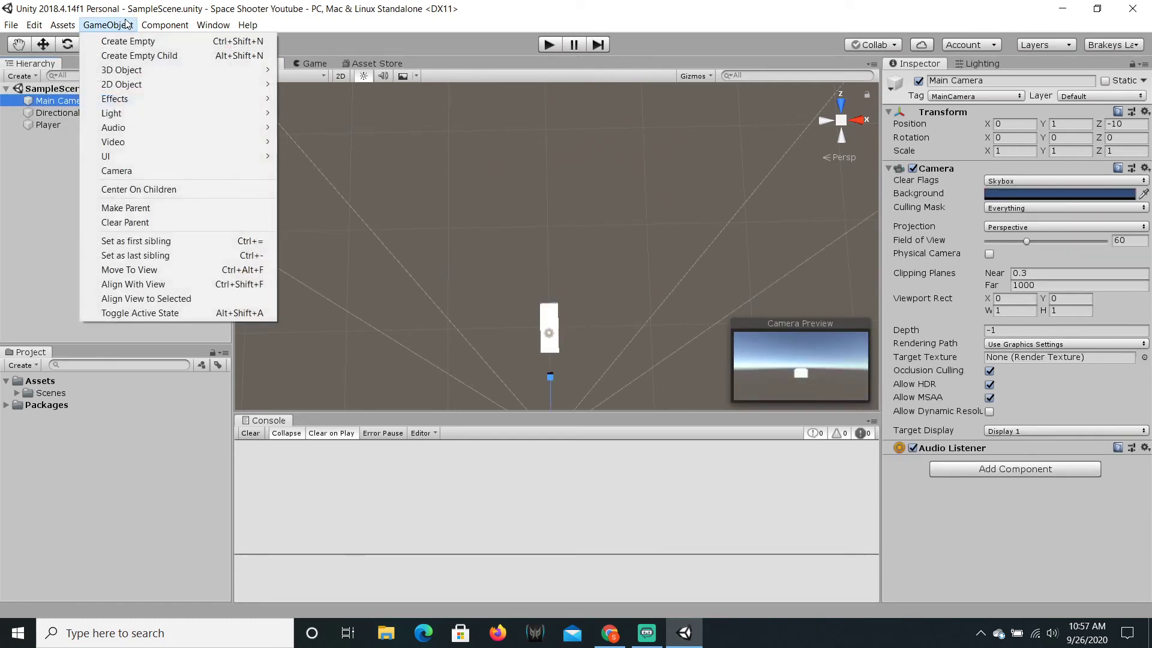
pyautogui.click(163, 284)
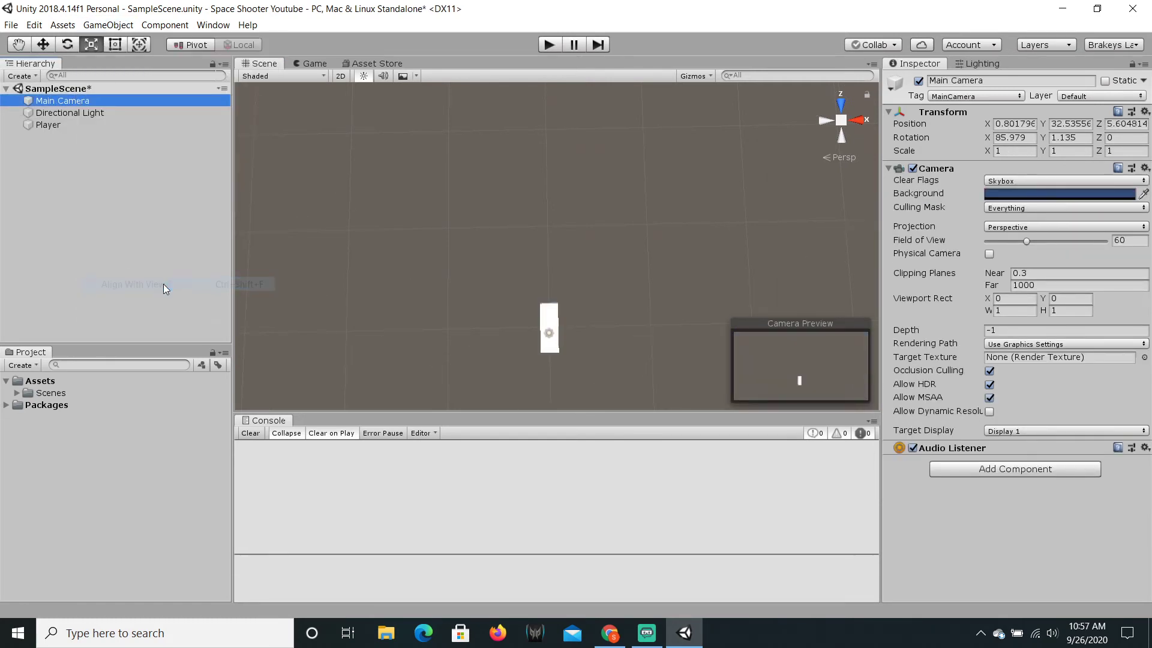
pyautogui.click(311, 64)
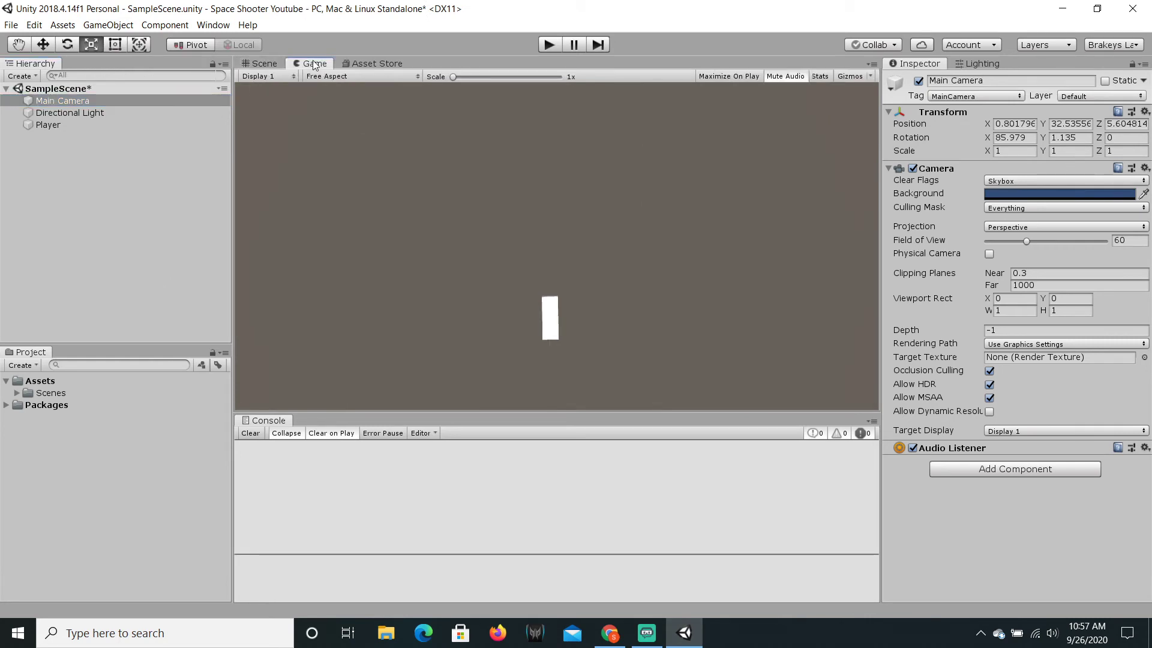
# Set the Main Camera's rotation to X 90 and Y 0, and save the scene.
pyautogui.click(1024, 143)
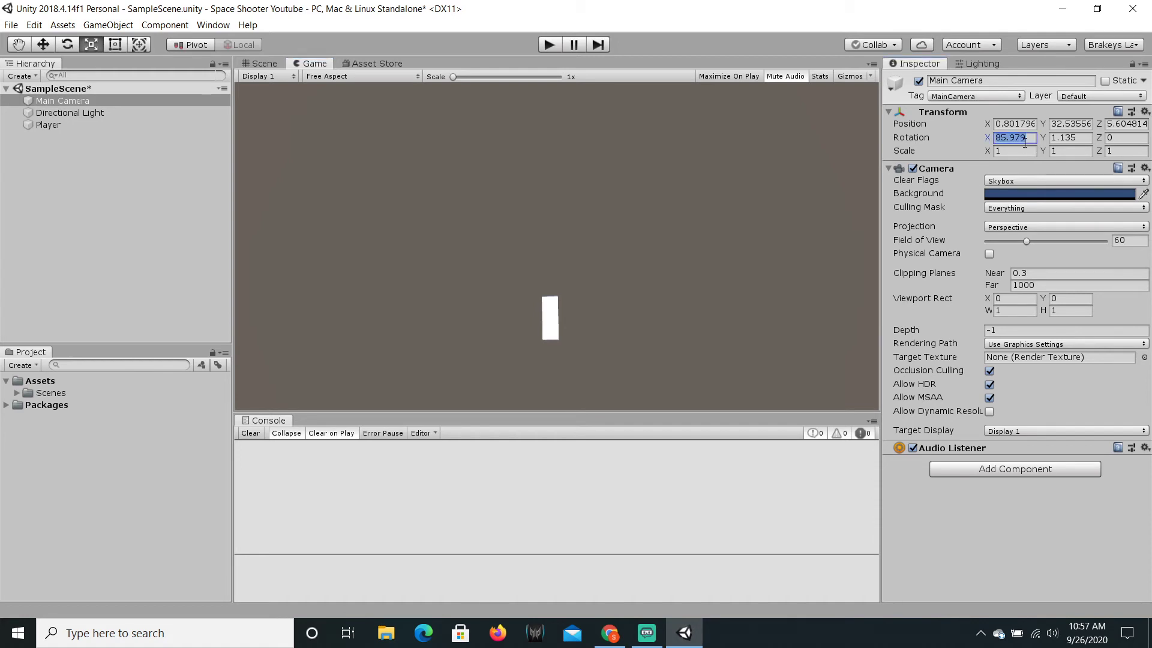
pyautogui.write('90')
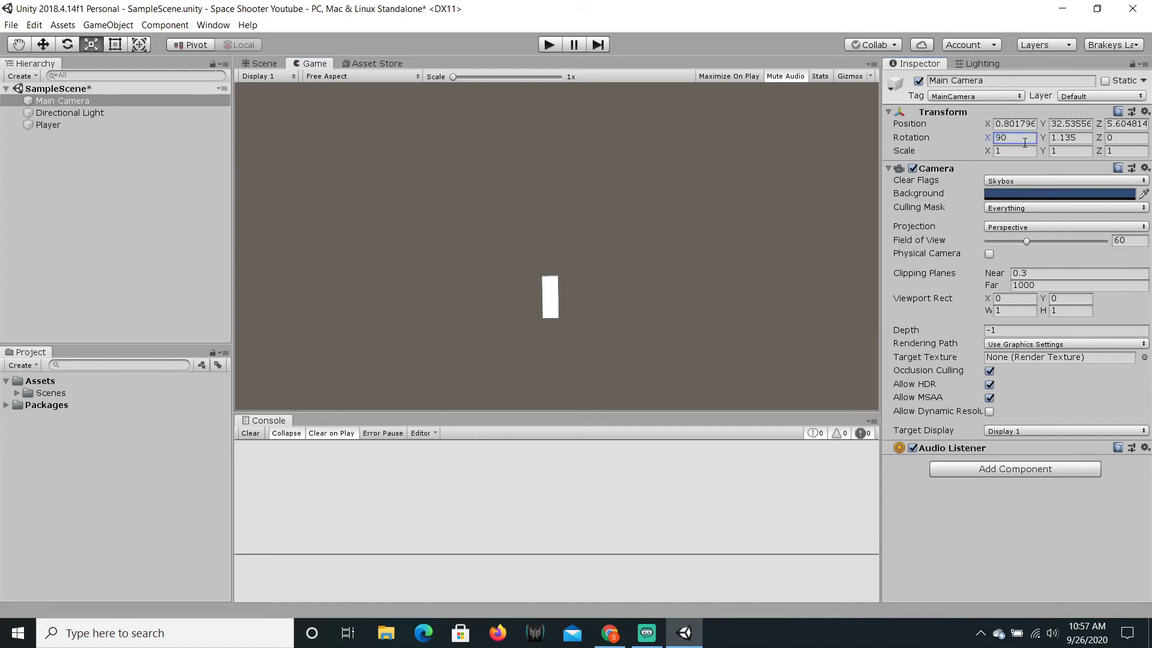
pyautogui.click(1068, 141)
pyautogui.write('0')
pyautogui.hotkey('ctrl', 's')
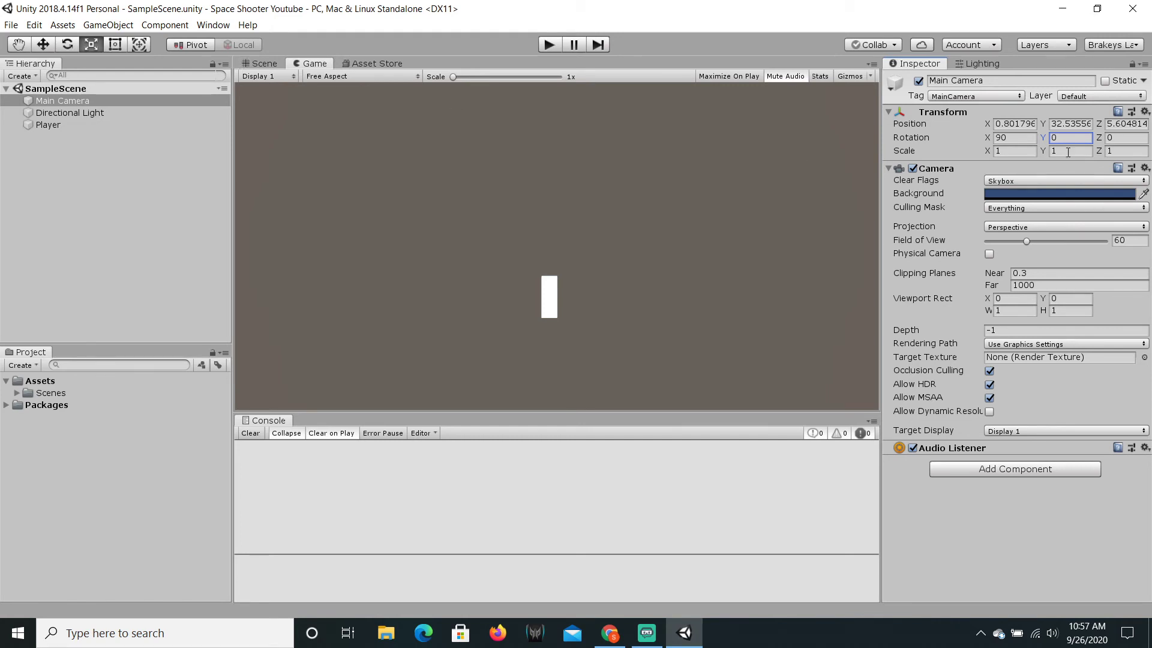
# Set the Main Camera's position to X 0, Y 35, Z 0 and save the scene.
pyautogui.click(1021, 124)
pyautogui.write('0')
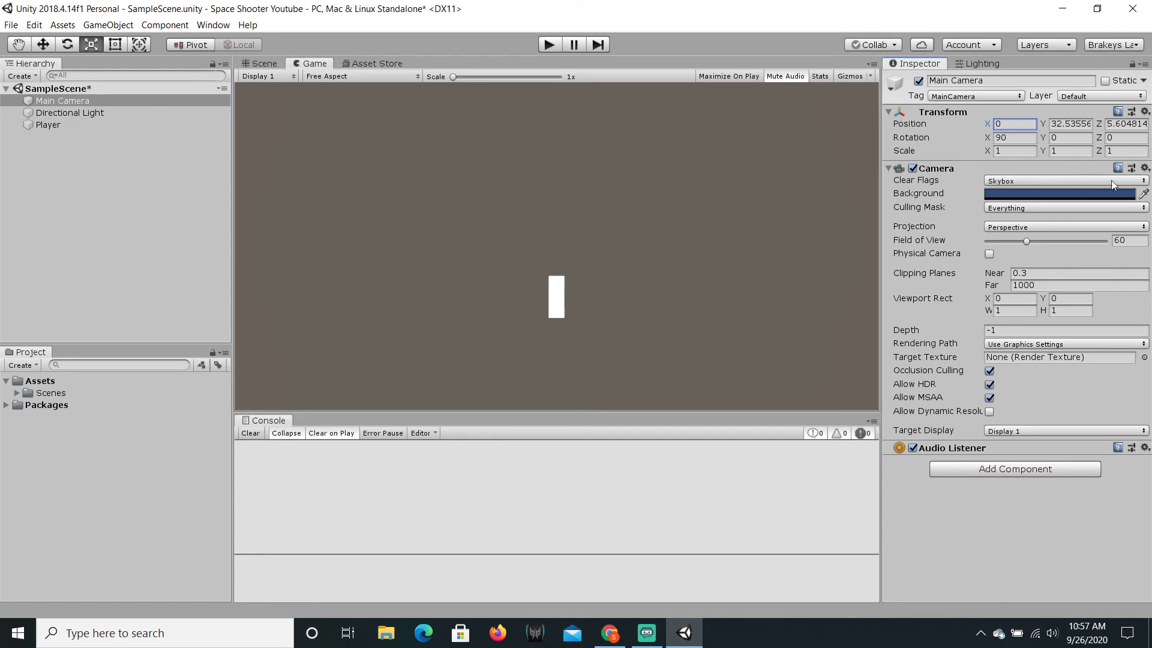
pyautogui.click(1109, 124)
pyautogui.write('0')
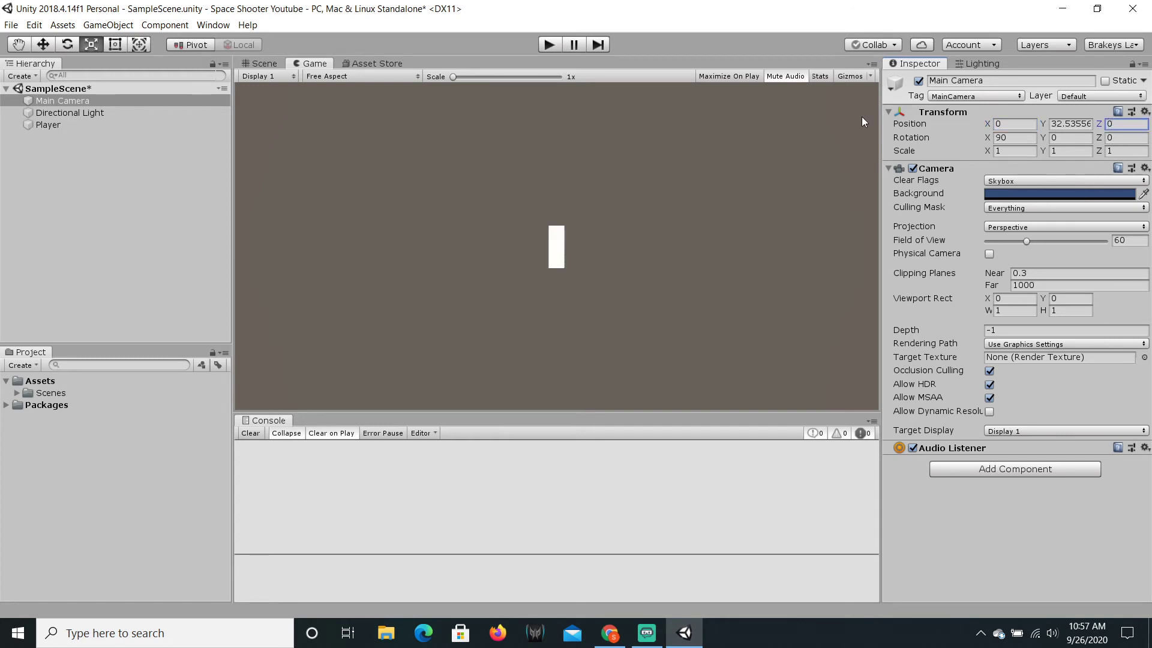
pyautogui.hotkey('ctrl', 's')
pyautogui.click(1087, 126)
pyautogui.write('35')
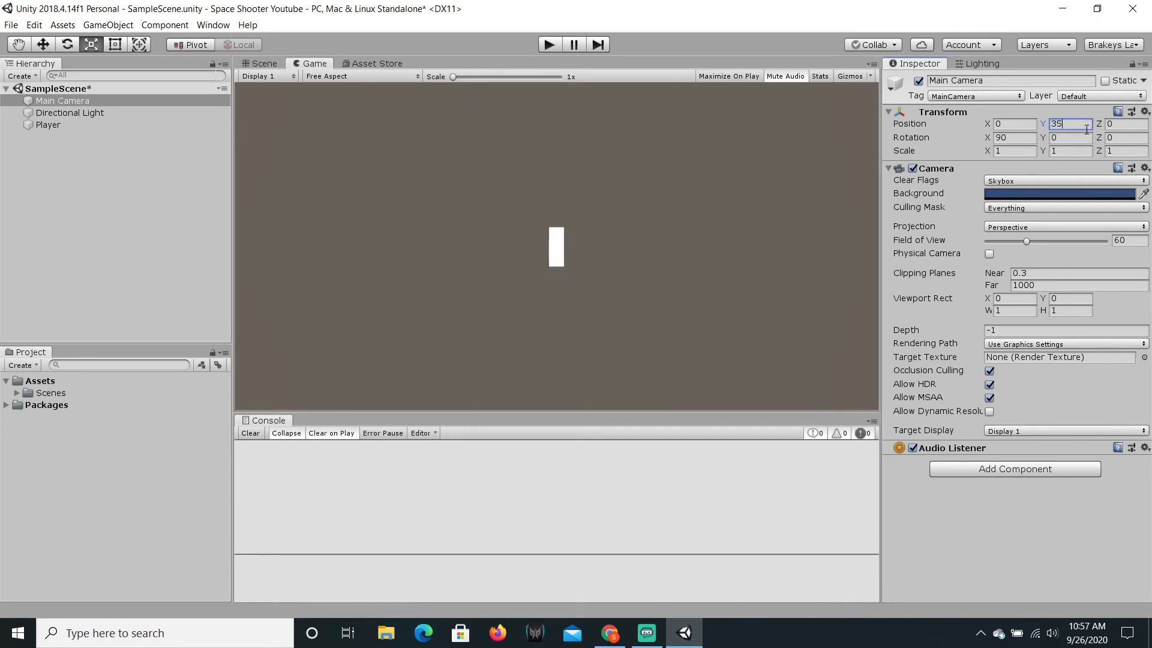
pyautogui.hotkey('ctrl', 's')
# Move the Main Camera along the world Z axis to about 13.17, checking its framing in the Game view, and save the scene.
pyautogui.click(254, 63)
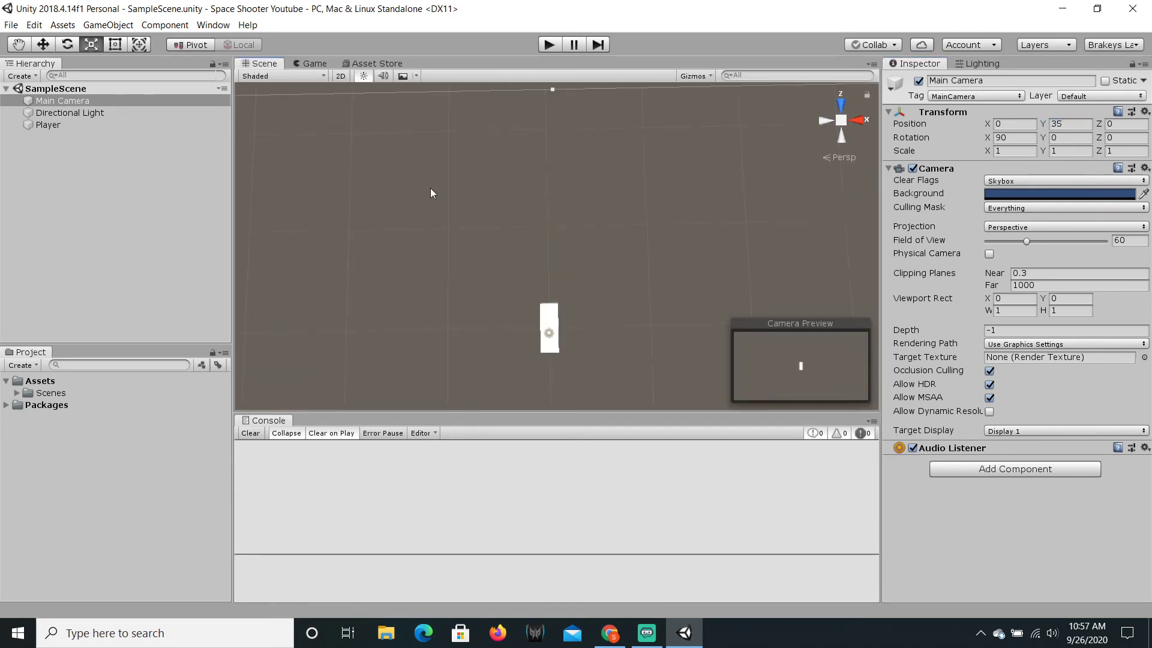
pyautogui.moveTo(681, 242); pyautogui.dragTo(137, 595, button='right')
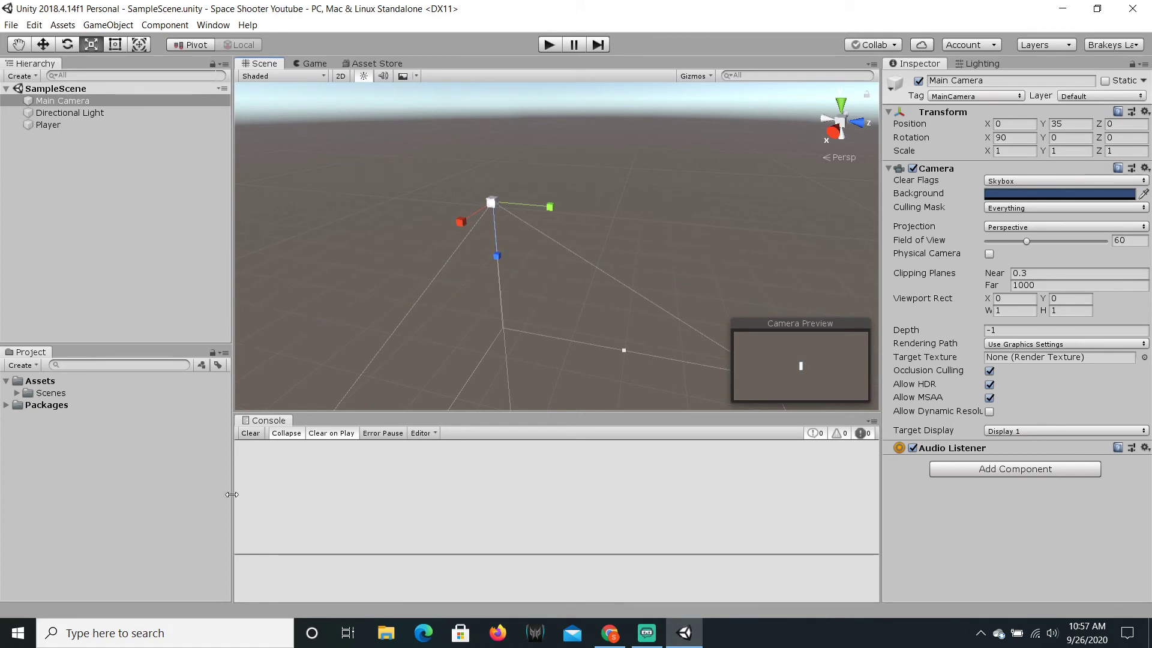
pyautogui.click(149, 100)
pyautogui.press('w')
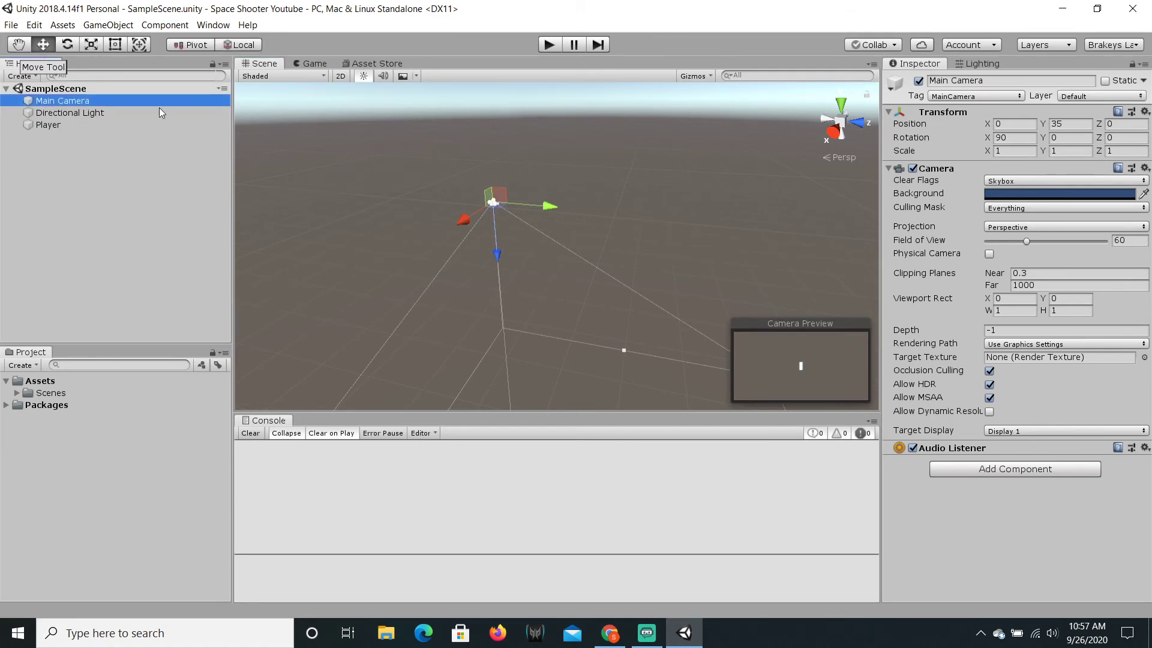
pyautogui.moveTo(576, 282); pyautogui.dragTo(583, 240, button='right')
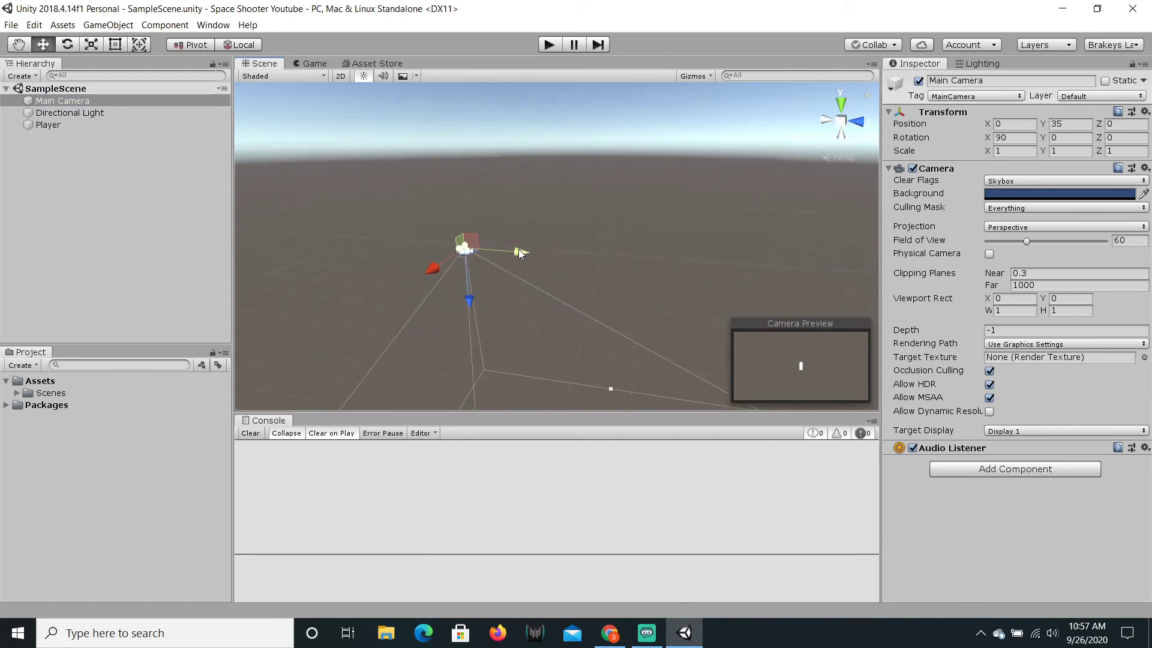
pyautogui.moveTo(520, 252); pyautogui.dragTo(738, 277)
pyautogui.click(312, 64)
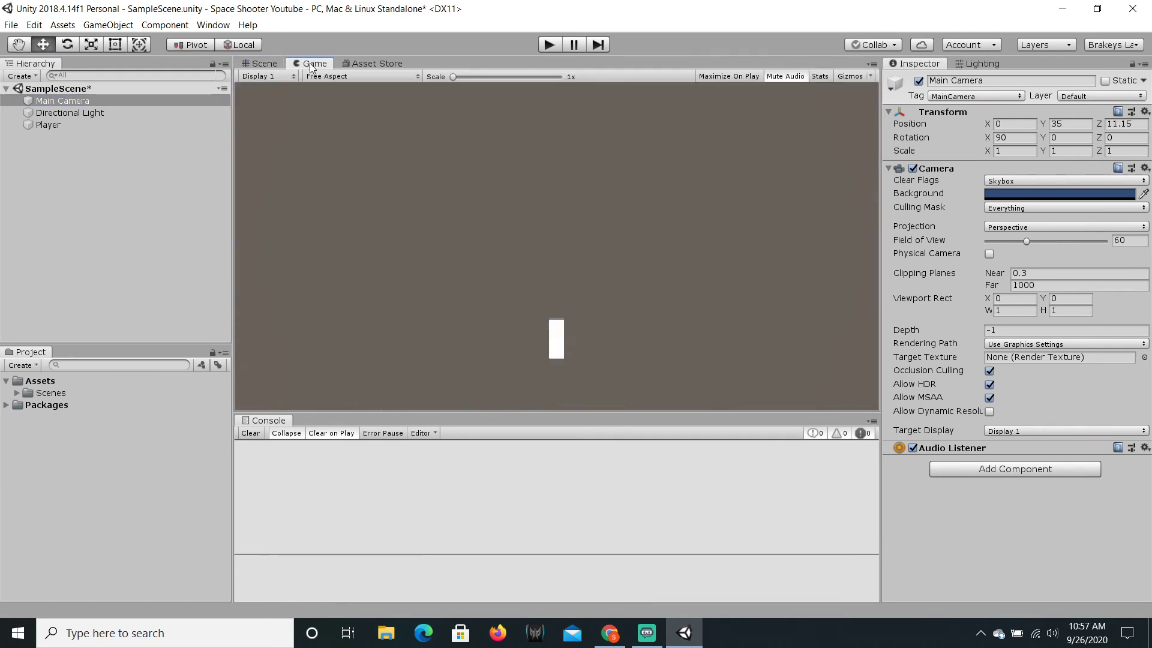
pyautogui.click(264, 63)
pyautogui.moveTo(793, 279); pyautogui.dragTo(855, 277)
pyautogui.hotkey('ctrl', 's')
pyautogui.click(308, 62)
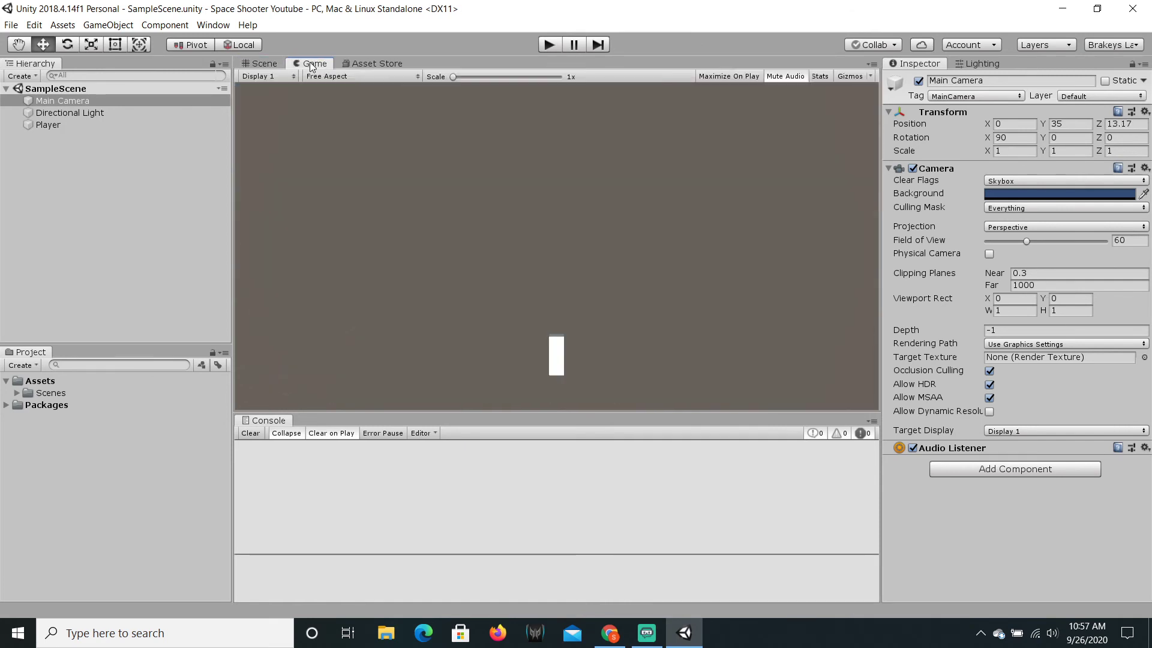
pyautogui.click(259, 64)
pyautogui.keyDown('alt'); pyautogui.moveTo(372, 228); pyautogui.dragTo(504, 233); pyautogui.keyUp('alt')
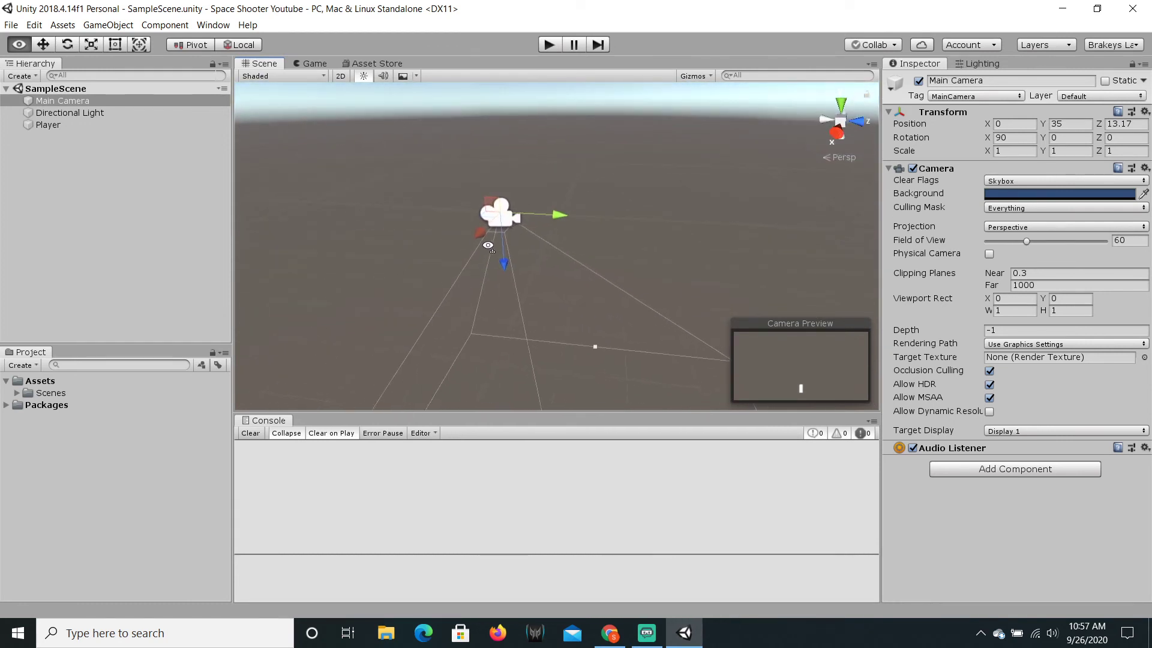
# Compare the Main Camera's move handles in global and local orientation.
pyautogui.click(252, 46)
pyautogui.click(252, 47)
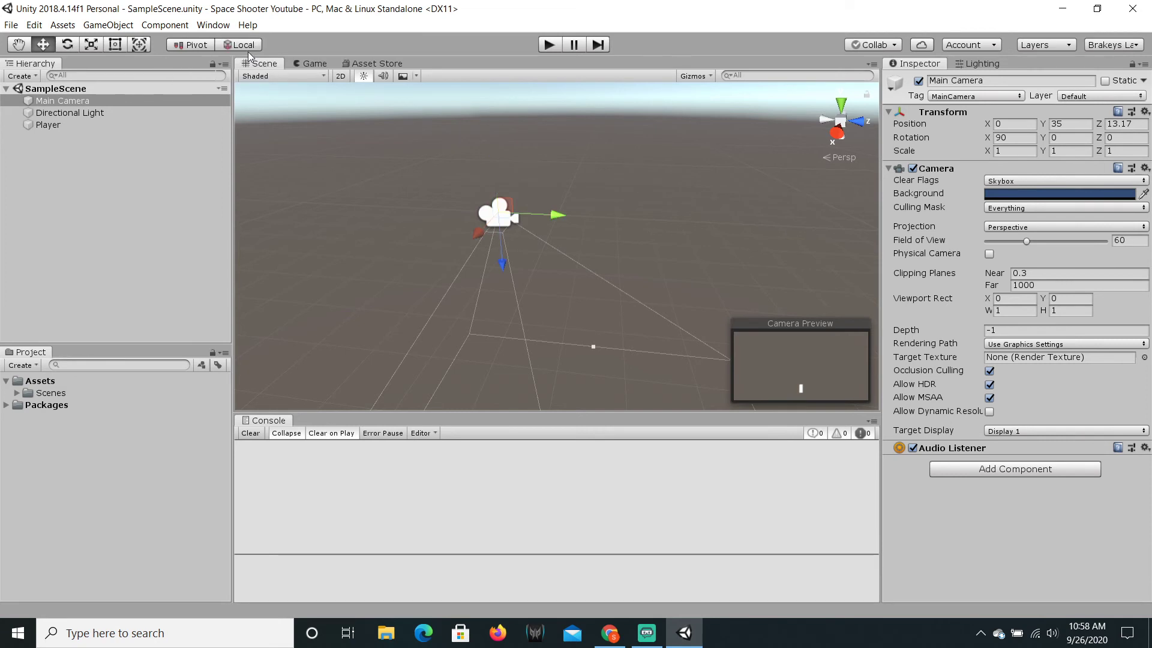
pyautogui.click(247, 47)
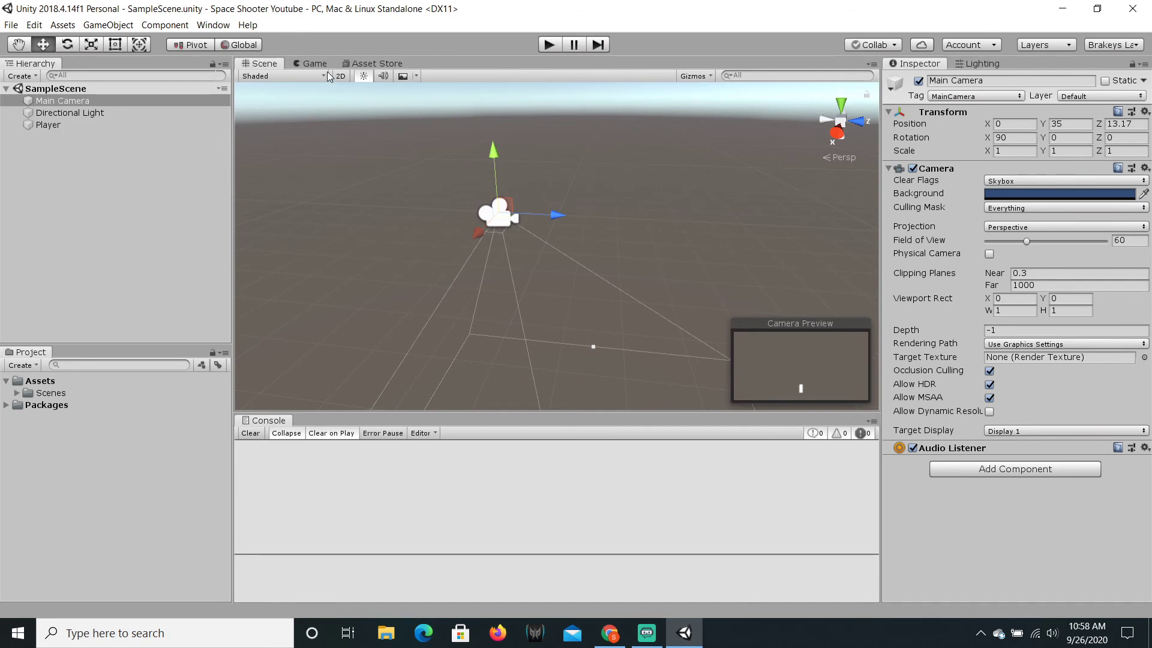
pyautogui.click(247, 45)
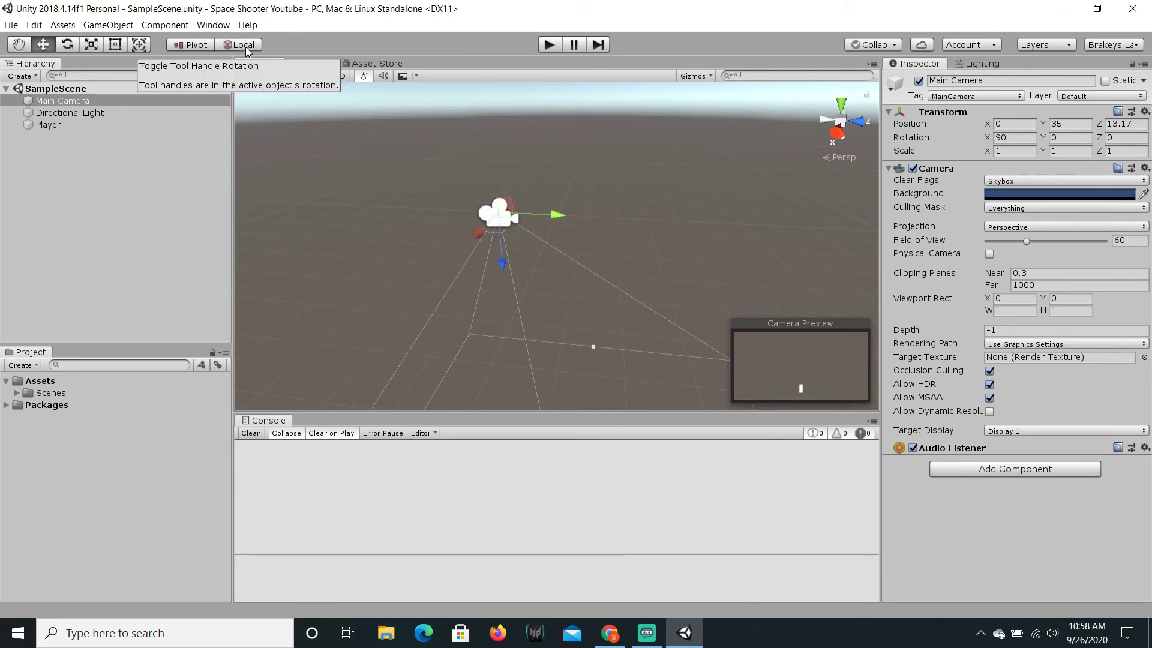
# Try rotating the Main Camera to about X 133 and moving it along its global and local Z axes.
pyautogui.click(67, 44)
pyautogui.moveTo(517, 164); pyautogui.dragTo(542, 243)
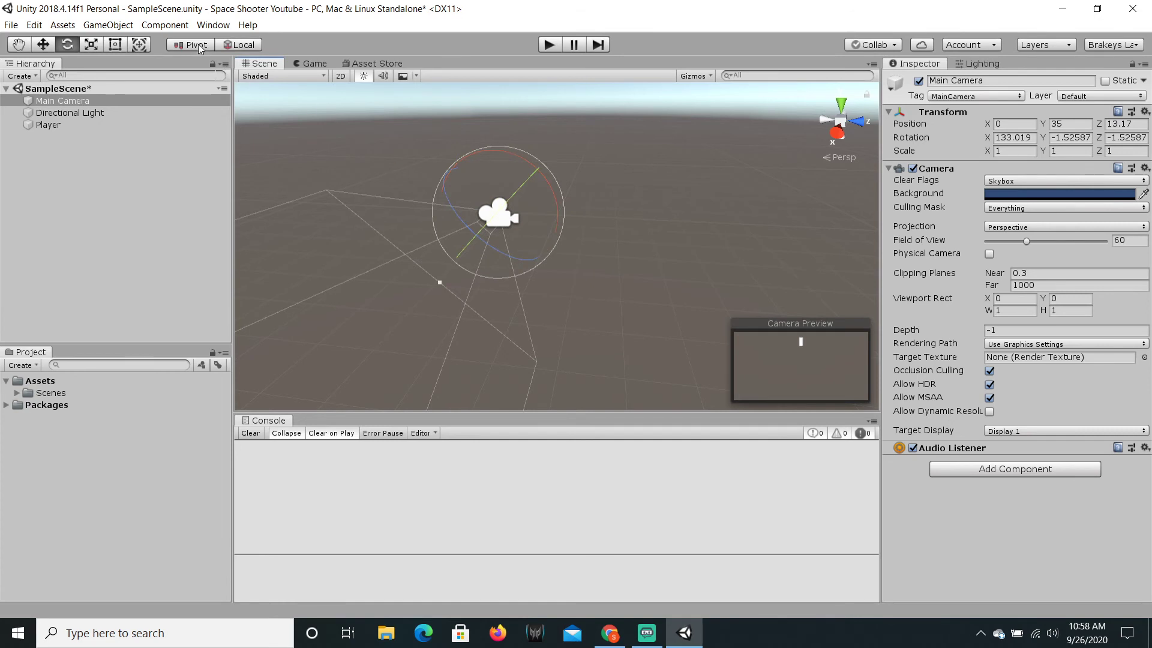
pyautogui.click(234, 47)
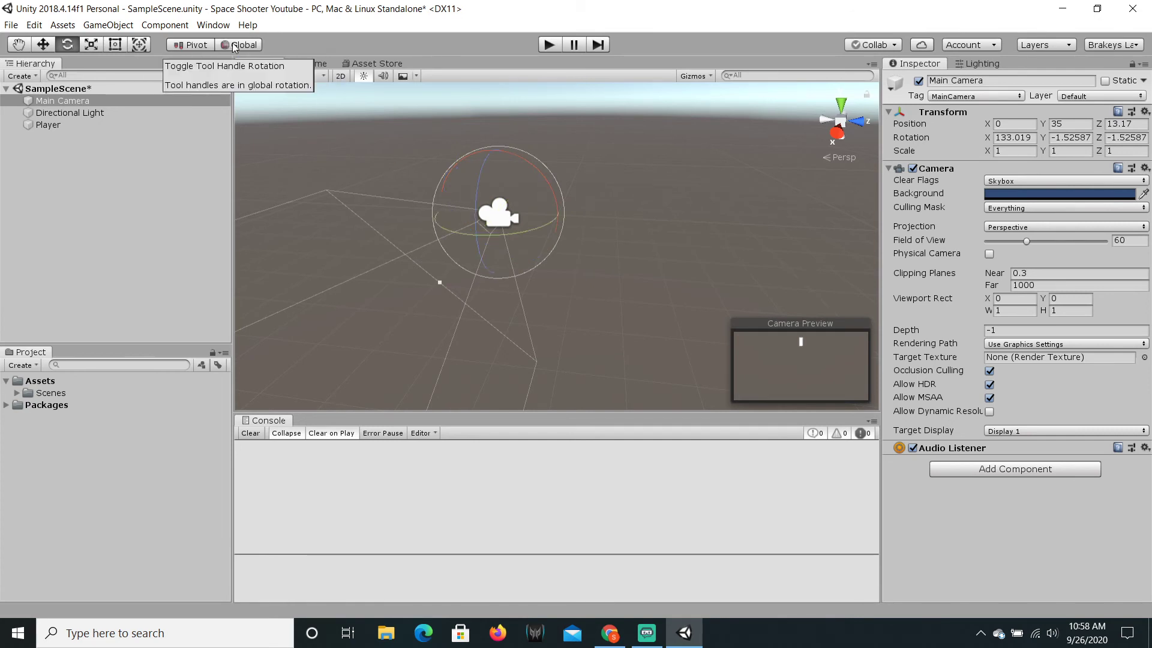
pyautogui.click(43, 44)
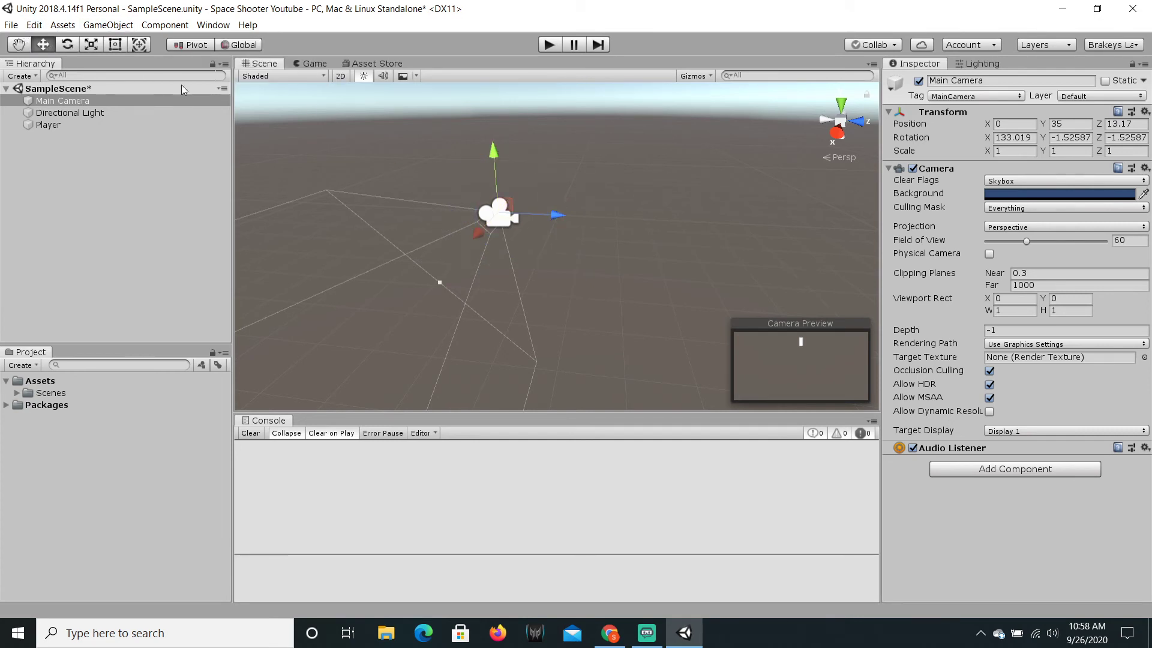
pyautogui.moveTo(558, 214); pyautogui.dragTo(591, 216)
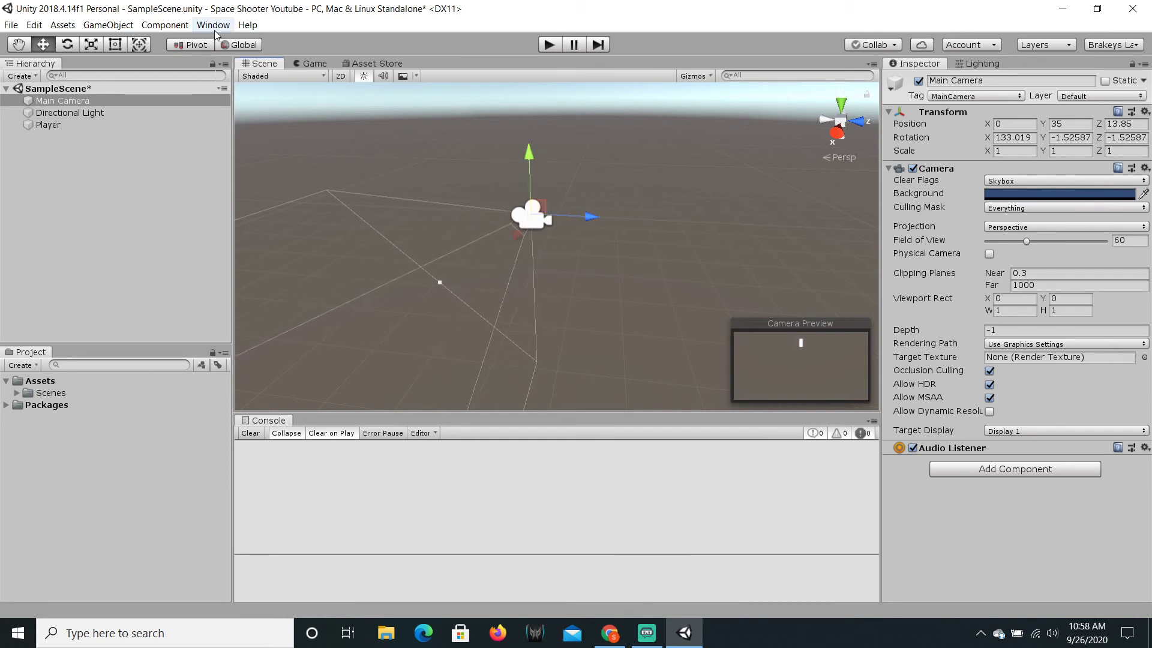
pyautogui.click(235, 45)
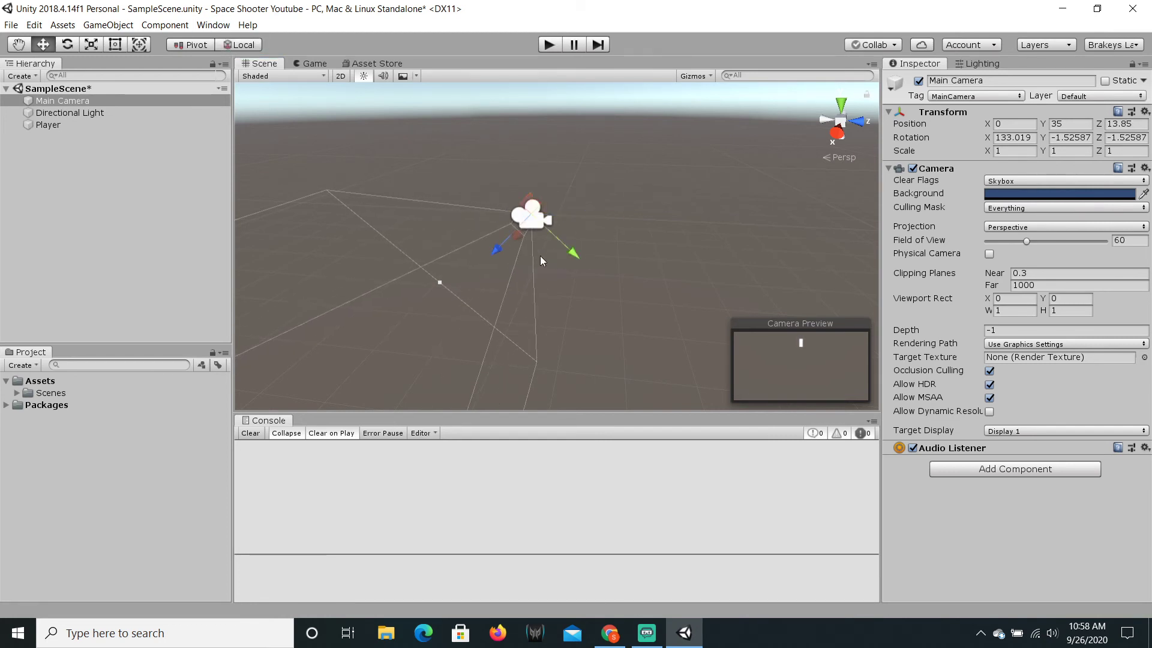
pyautogui.moveTo(495, 250)
pyautogui.mouseDown()
pyautogui.moveTo(455, 257)
pyautogui.moveTo(534, 240)
pyautogui.moveTo(506, 247)
pyautogui.moveTo(517, 248)
pyautogui.mouseUp()
# Undo the trial rotation and moves of the Main Camera.
pyautogui.hotkey('ctrl', 'z')
pyautogui.hotkey('ctrl', 'z')
pyautogui.hotkey('ctrl', 'z')
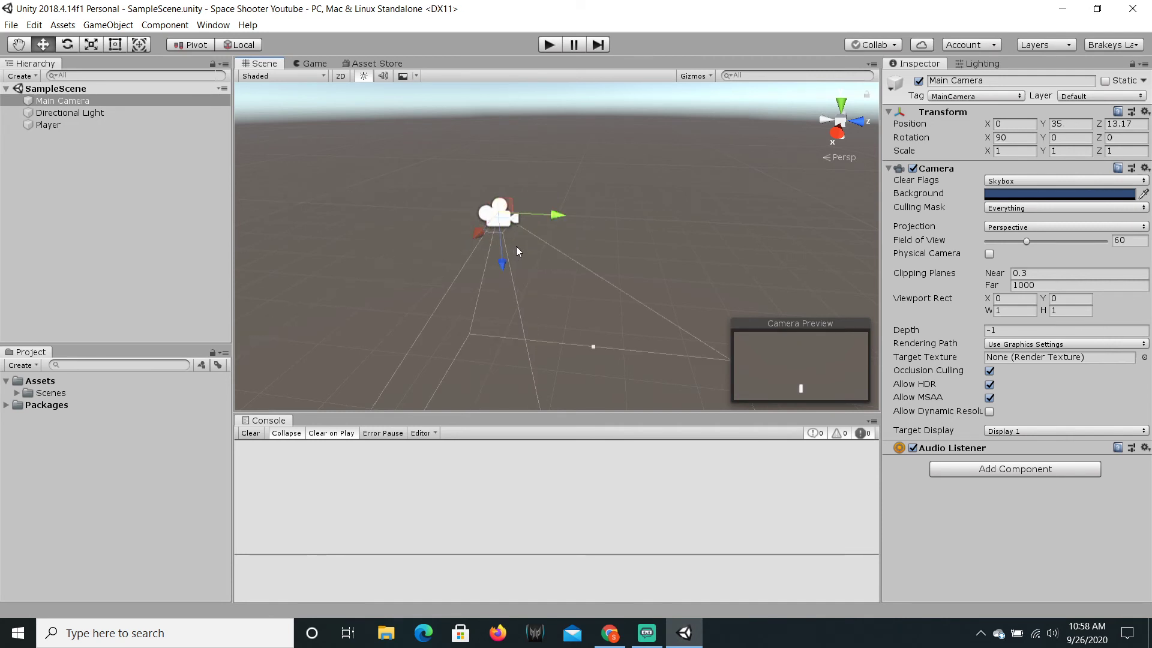
# Check the framing in the Game view, set the Main Camera's Z position to 13.15, and save the scene.
pyautogui.click(314, 63)
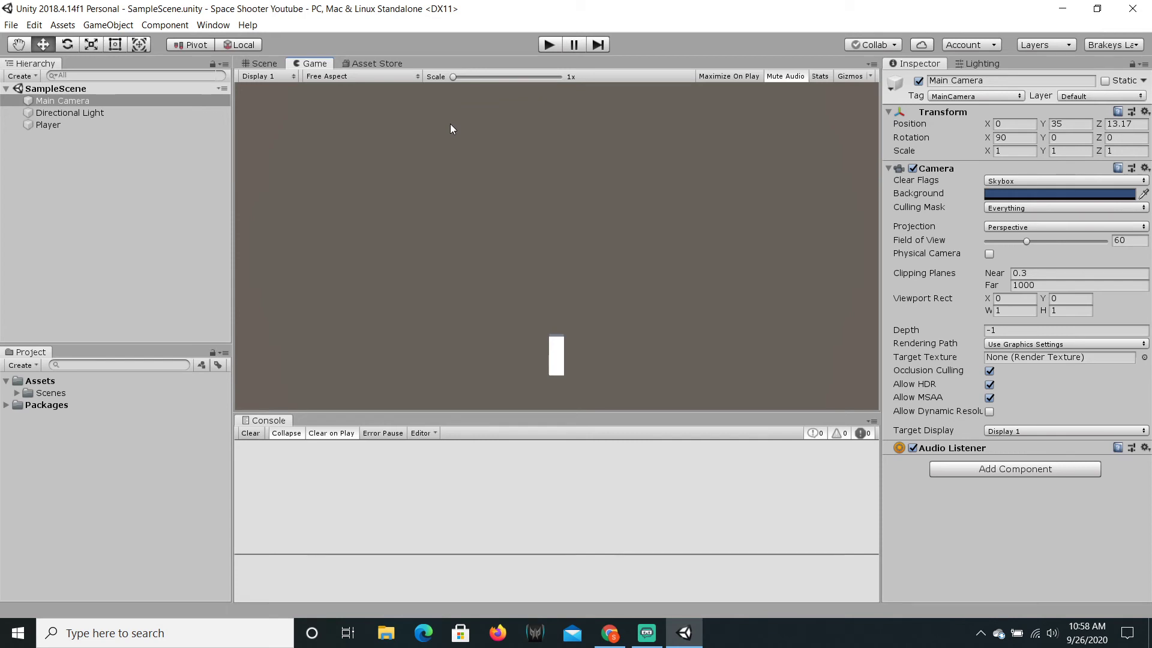
pyautogui.click(1125, 127)
pyautogui.write('13.13')
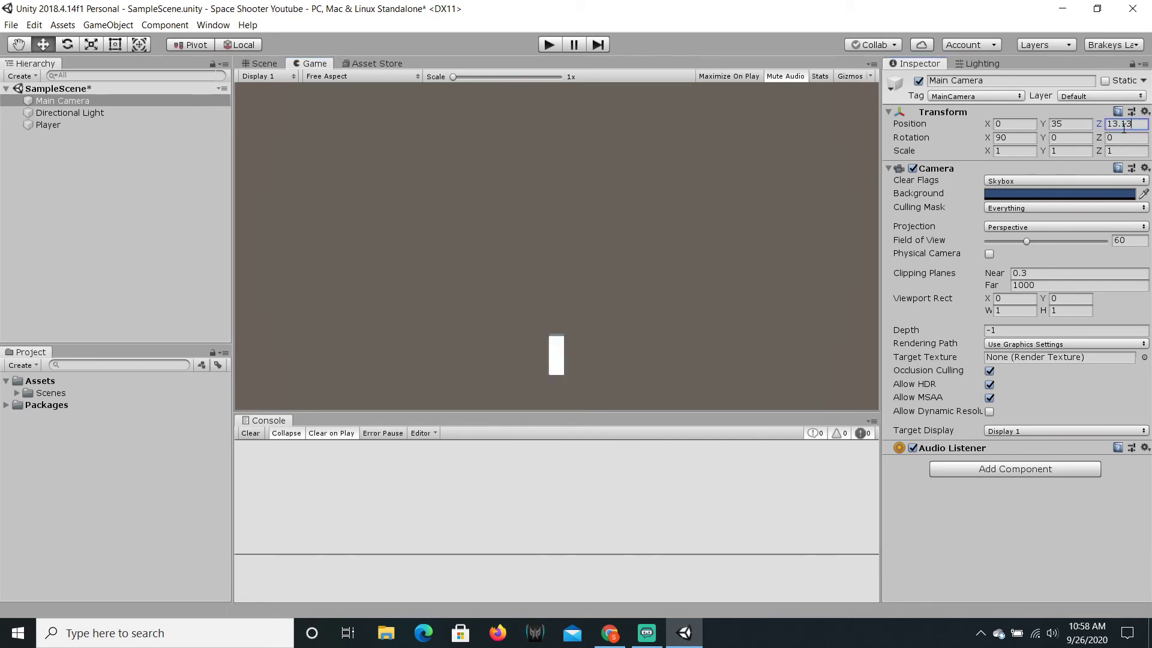
pyautogui.press('BackSpace')
pyautogui.write('5')
pyautogui.hotkey('ctrl', 's')
# Set the Main Camera's Clear Flags to Solid Color with a dark grey 1D1D1D background, and save the scene.
pyautogui.click(1016, 180)
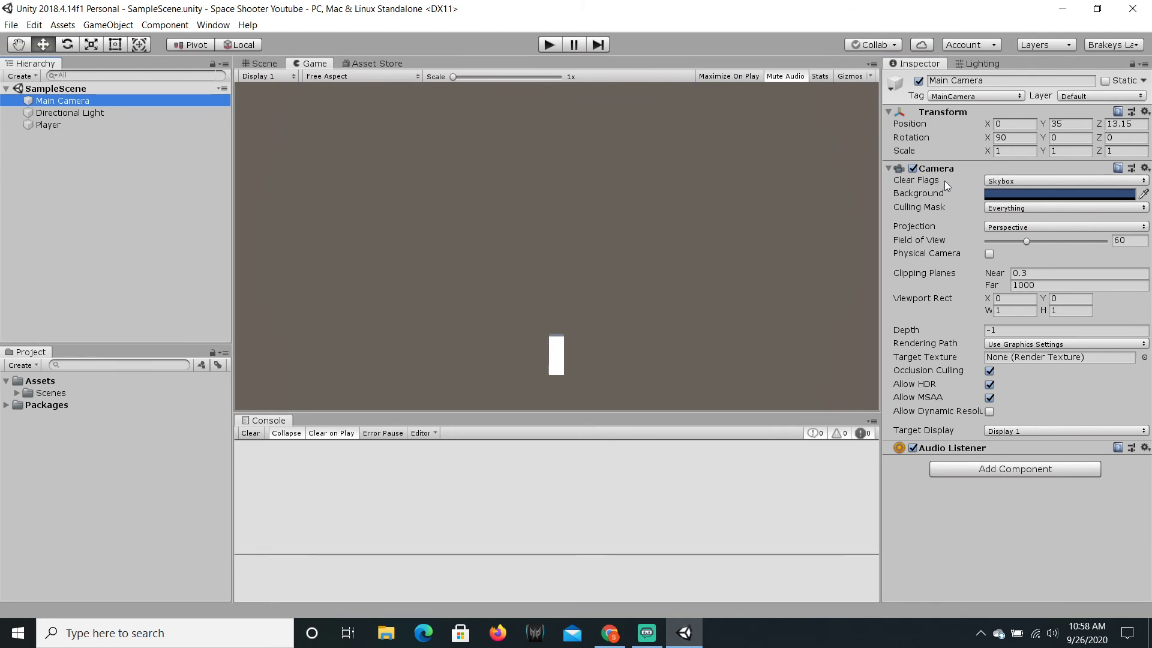
pyautogui.click(1001, 180)
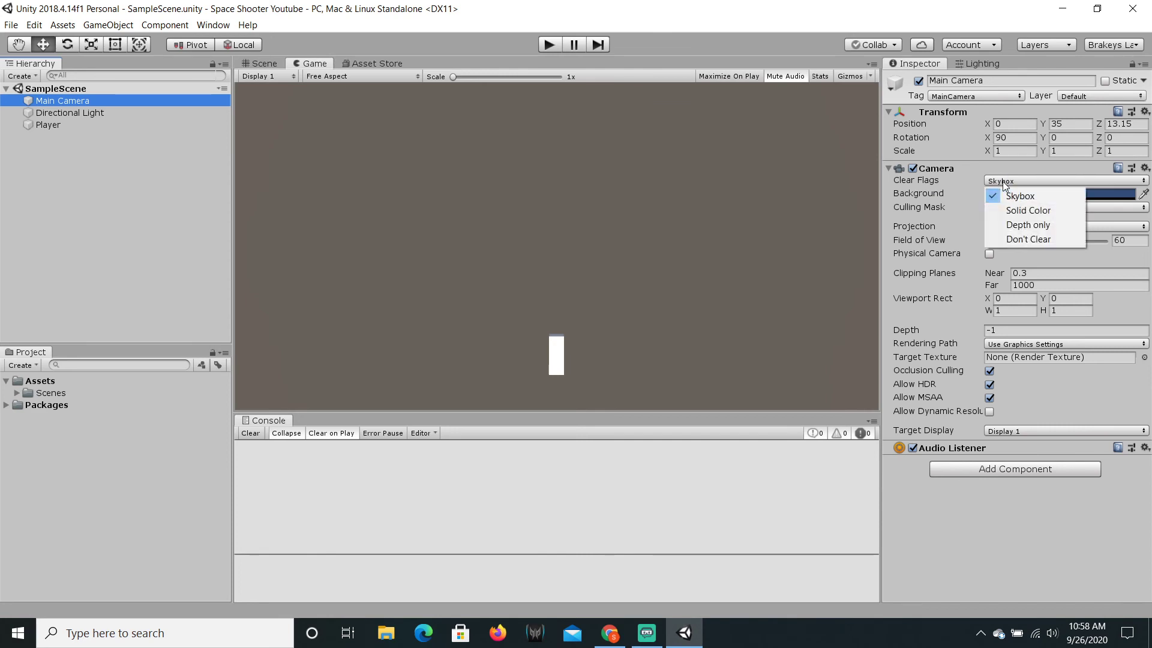
pyautogui.click(1020, 210)
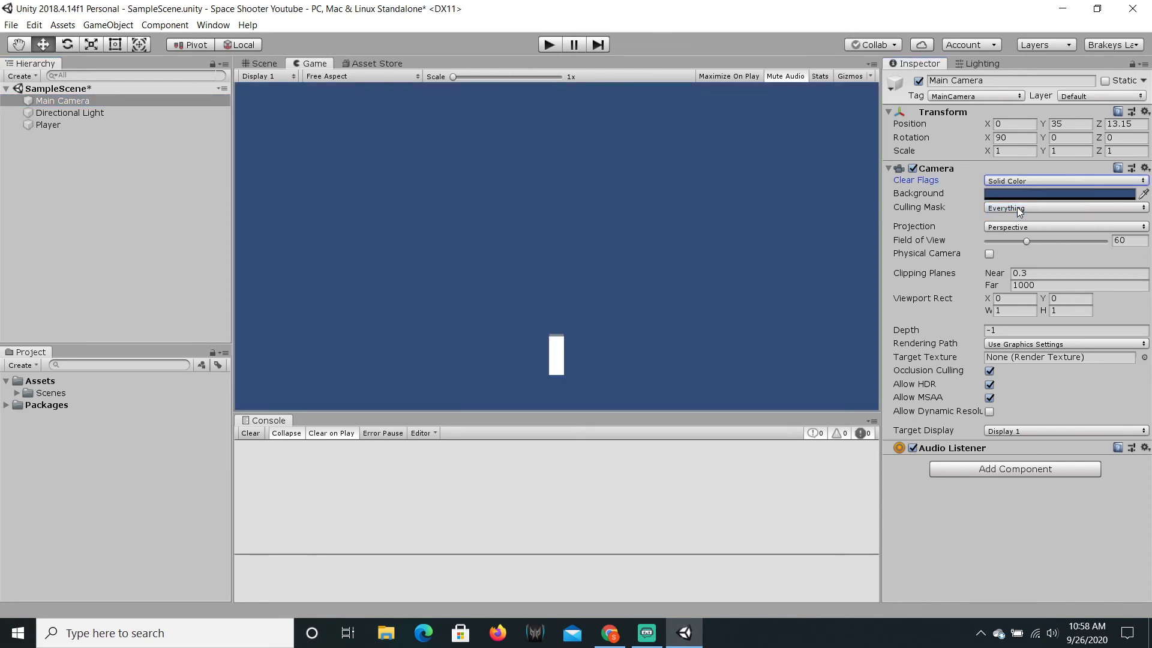
pyautogui.click(1019, 194)
pyautogui.moveTo(1047, 327); pyautogui.dragTo(1006, 398)
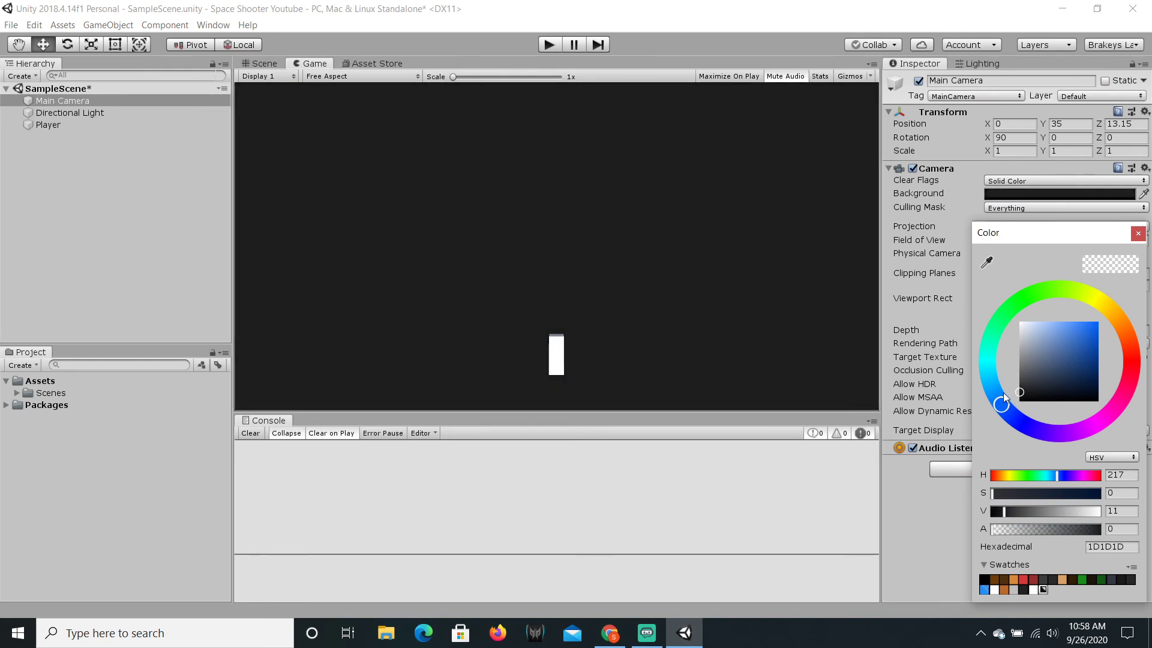
pyautogui.click(1134, 234)
pyautogui.hotkey('ctrl', 's')
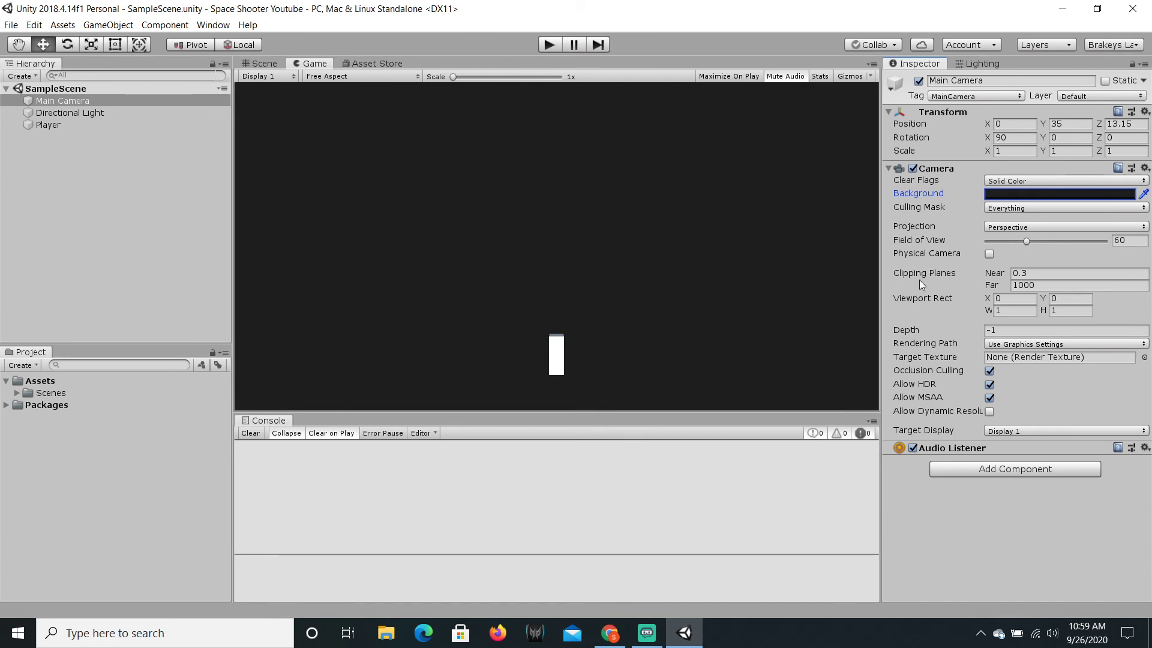
# Inspect the Player and its Box Collider bounds in the Scene view, and return to the Game view.
pyautogui.click(163, 274)
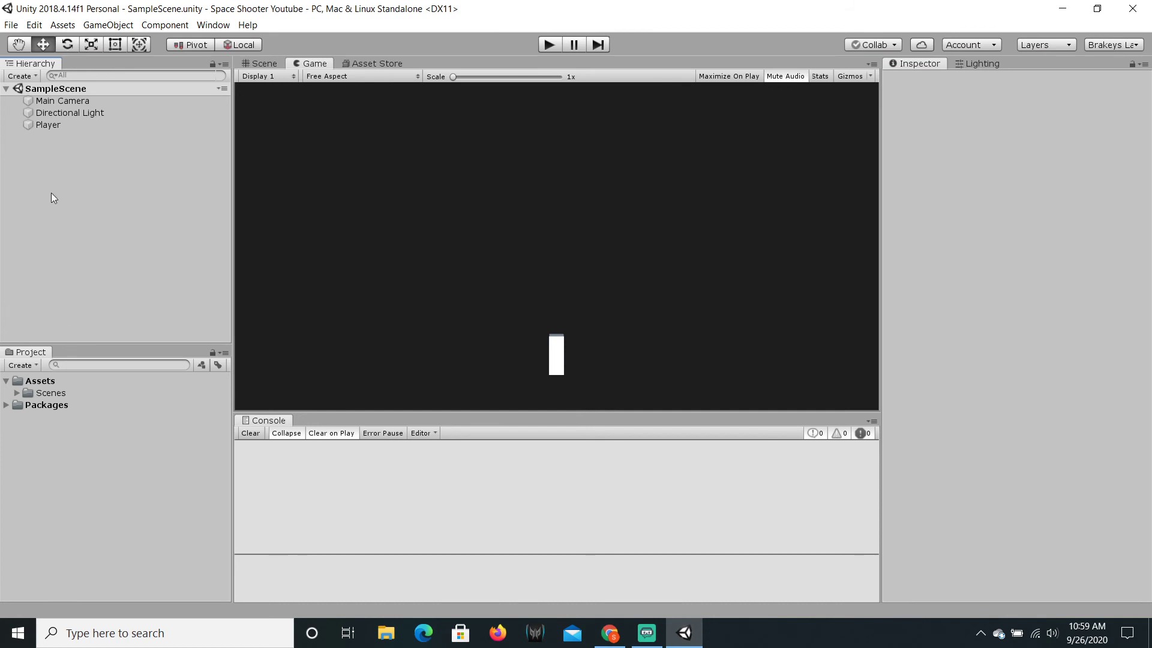
pyautogui.click(49, 127)
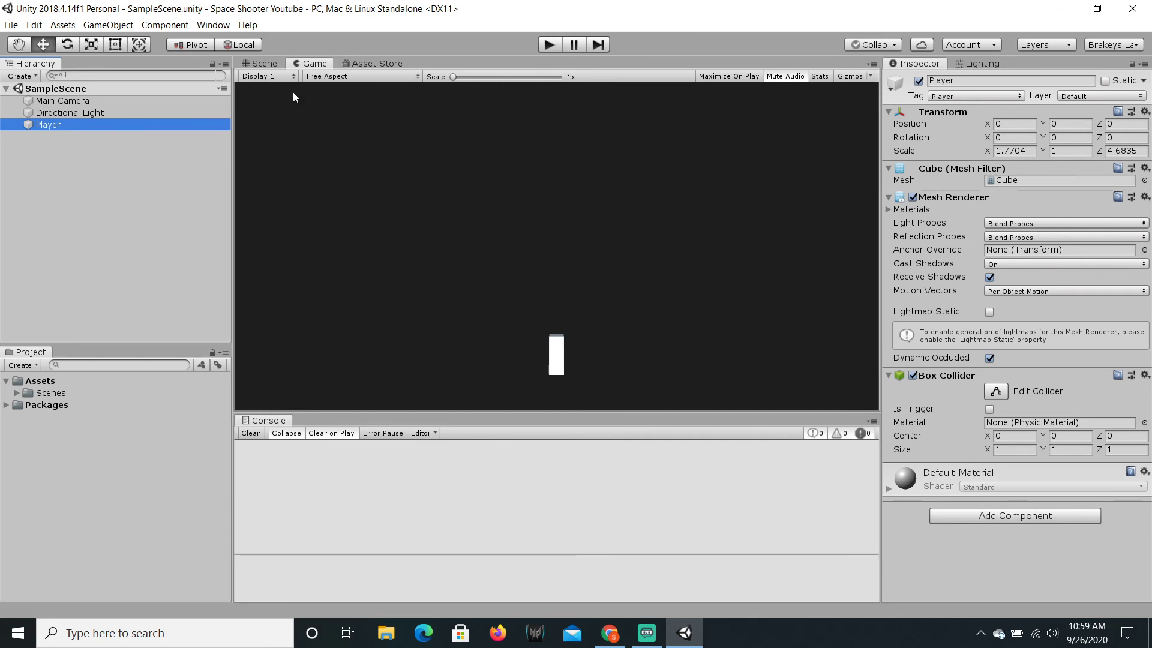
pyautogui.click(260, 63)
pyautogui.keyDown('alt'); pyautogui.moveTo(547, 293); pyautogui.dragTo(432, 391); pyautogui.keyUp('alt')
pyautogui.click(995, 391)
pyautogui.click(996, 391)
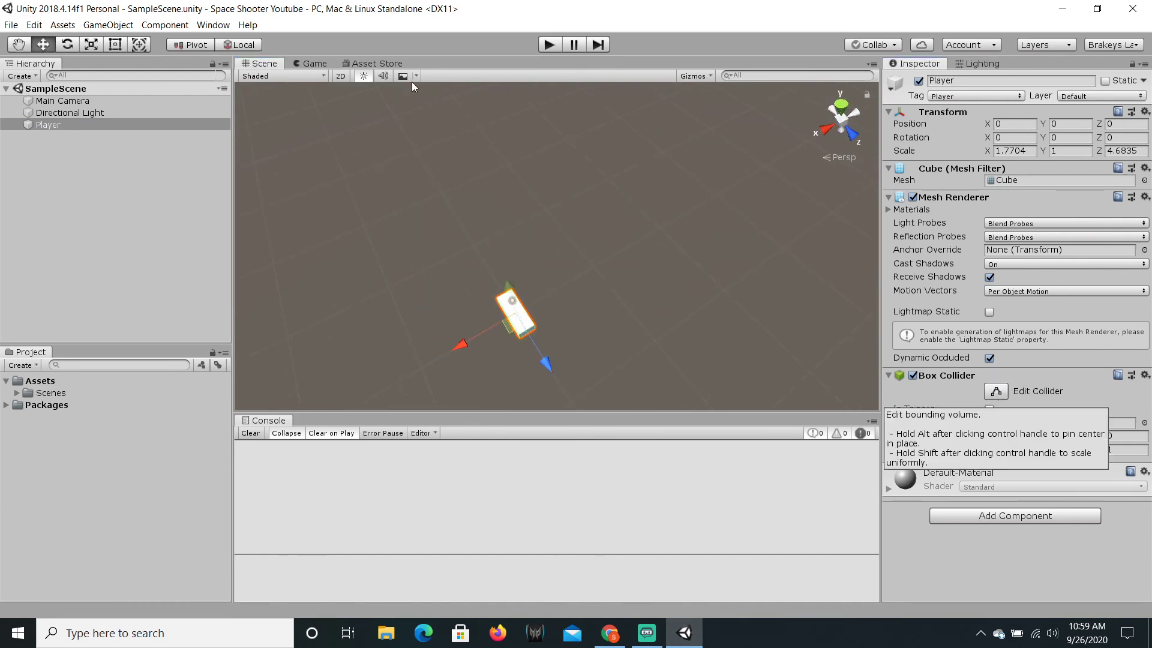
pyautogui.click(311, 64)
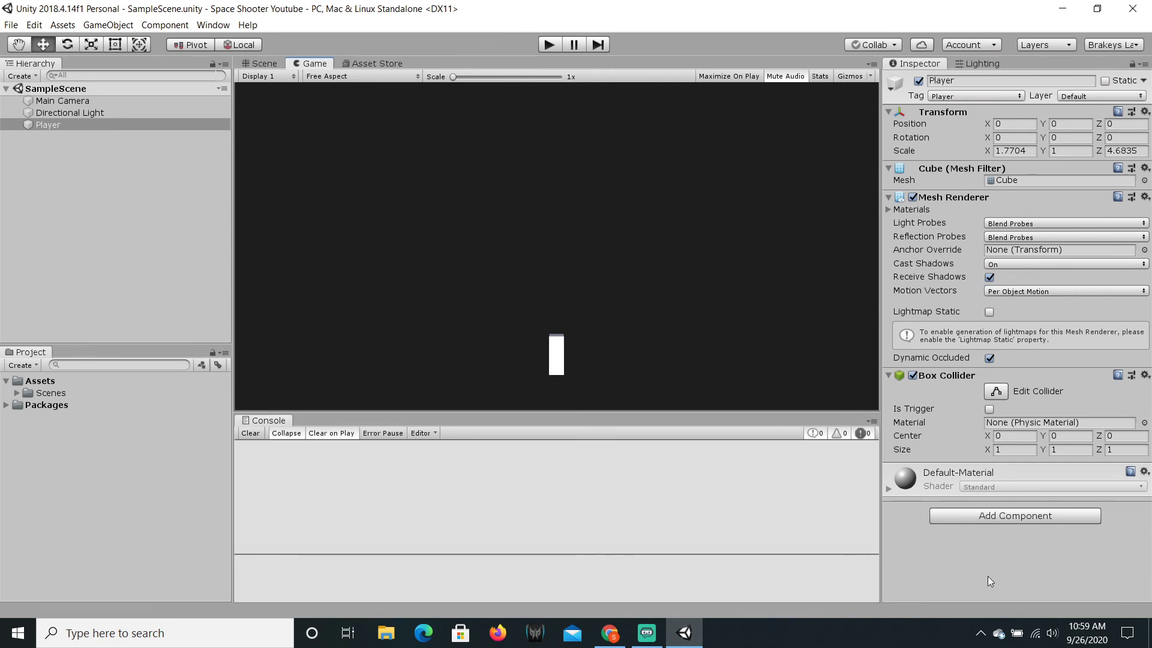
# Add a Rigidbody component to the Player.
pyautogui.click(984, 517)
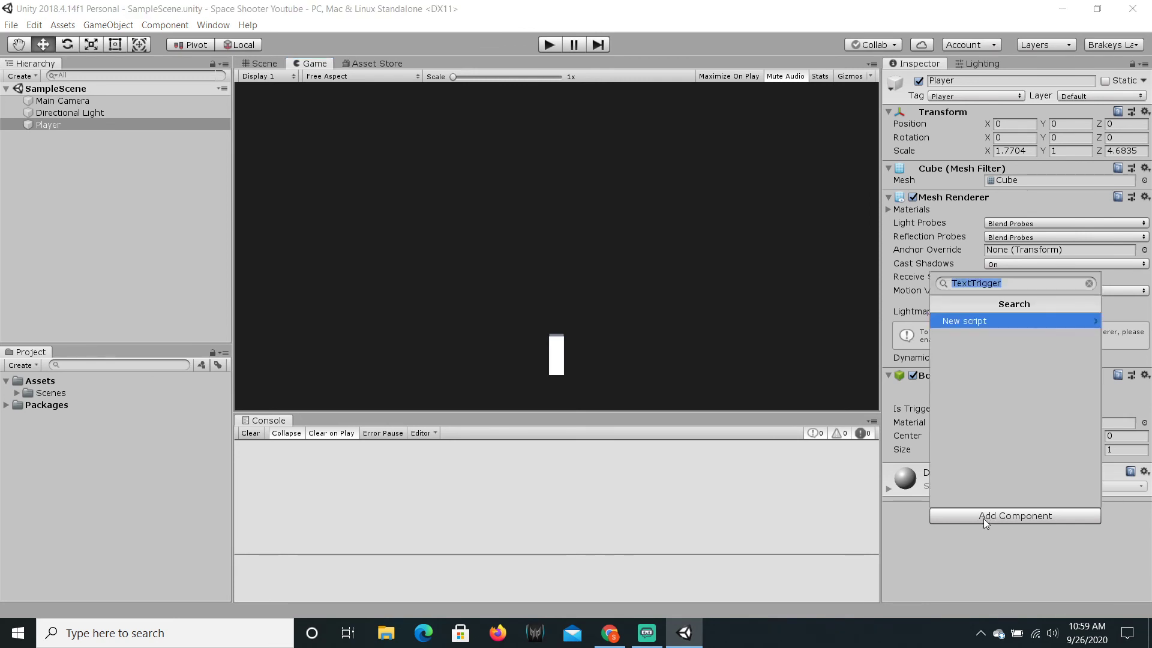
pyautogui.write('Rig')
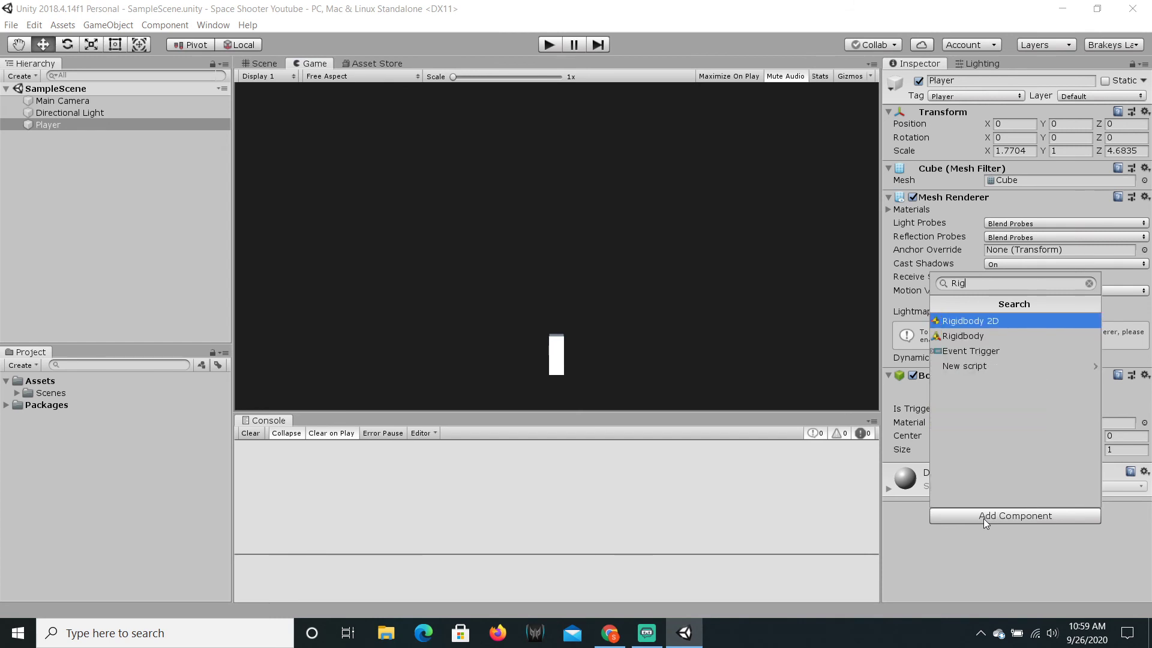
pyautogui.press('Down')
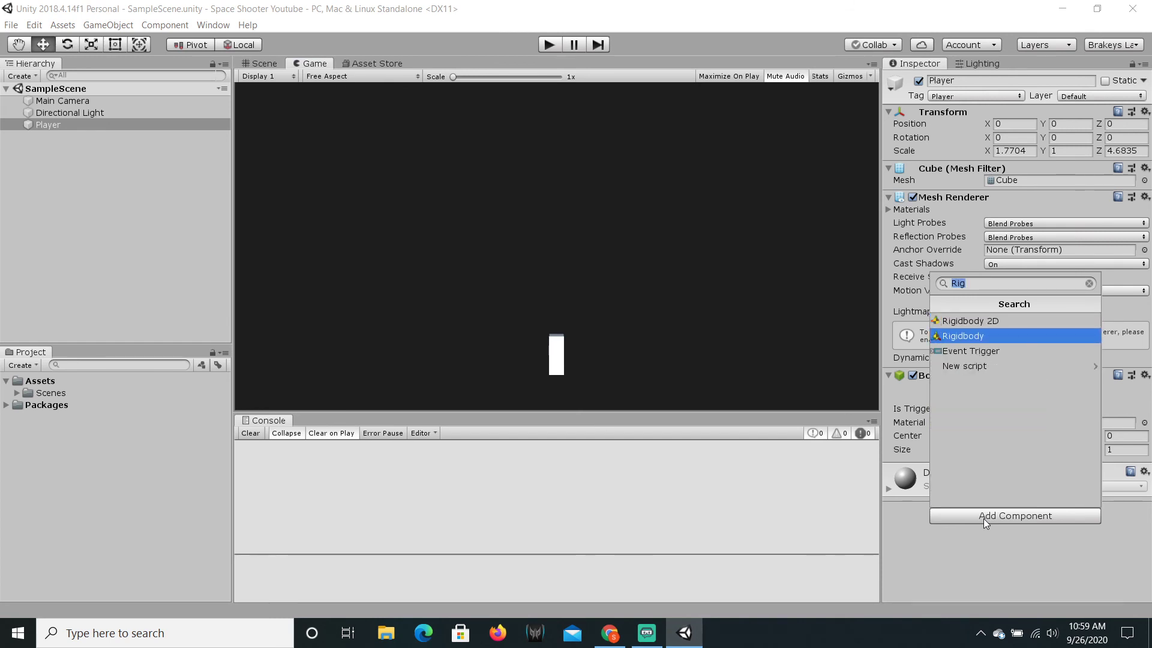
pyautogui.press('Return')
# Freeze the Player Rigidbody's rotation on X, Y and Z and its position on Y, and save the scene.
pyautogui.scroll(-3, 988, 519)
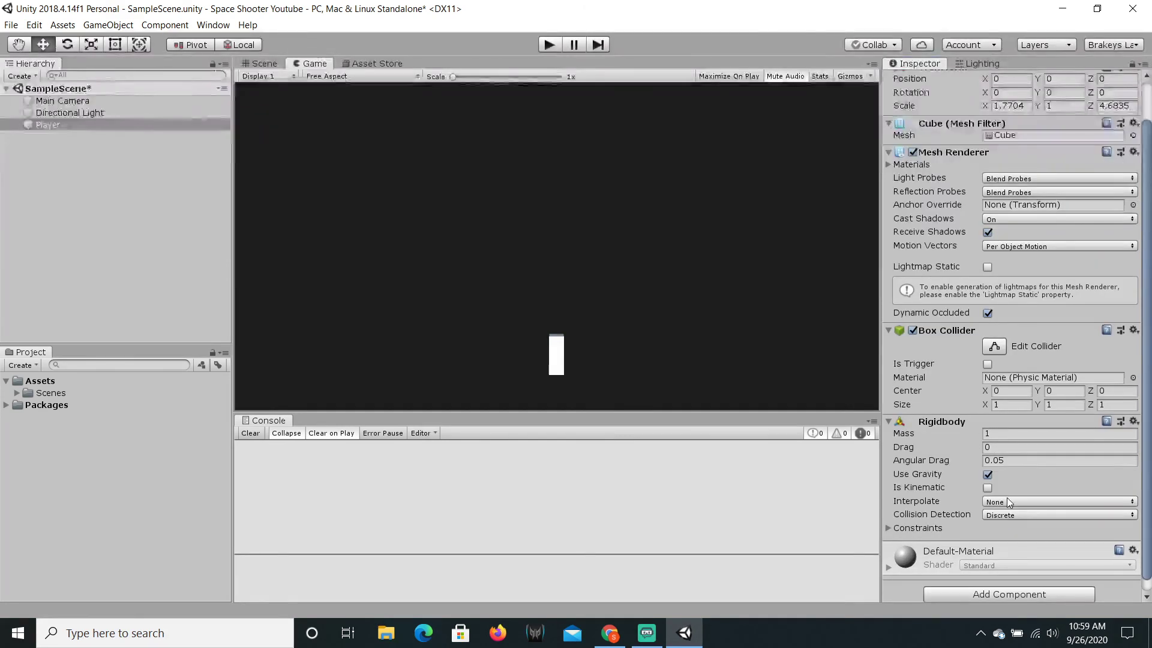
pyautogui.click(891, 528)
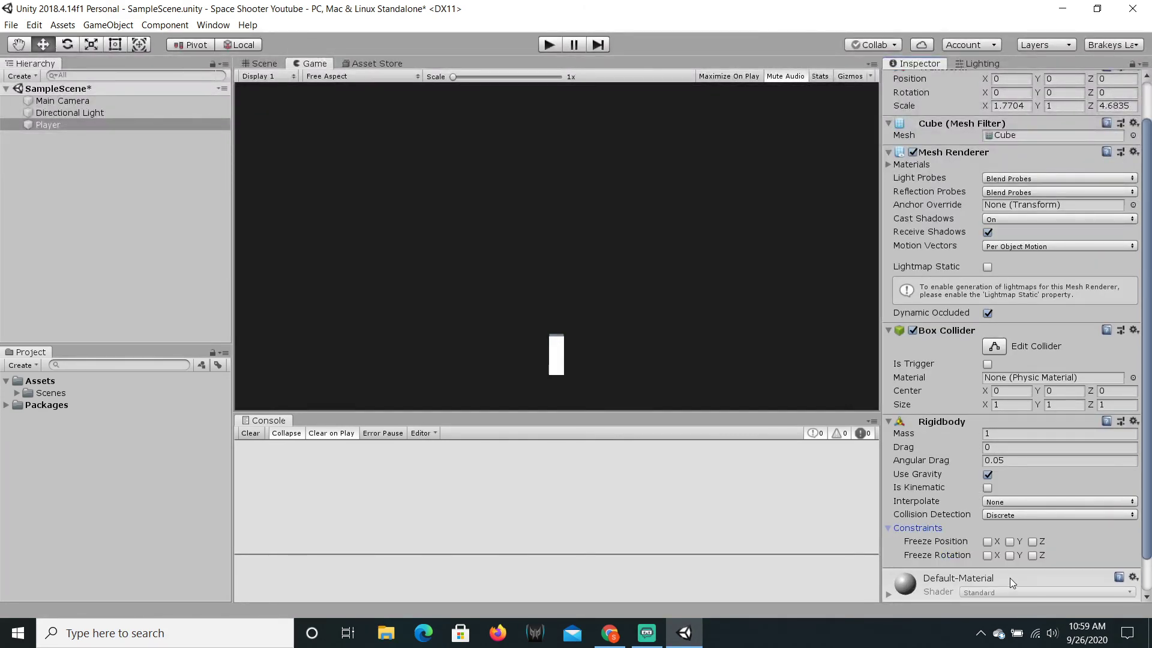
pyautogui.click(986, 557)
pyautogui.click(1033, 555)
pyautogui.click(1009, 543)
pyautogui.hotkey('ctrl', 's')
# Test the Player's gravity in Play mode with its Y position unfrozen, and stop the game.
pyautogui.click(924, 475)
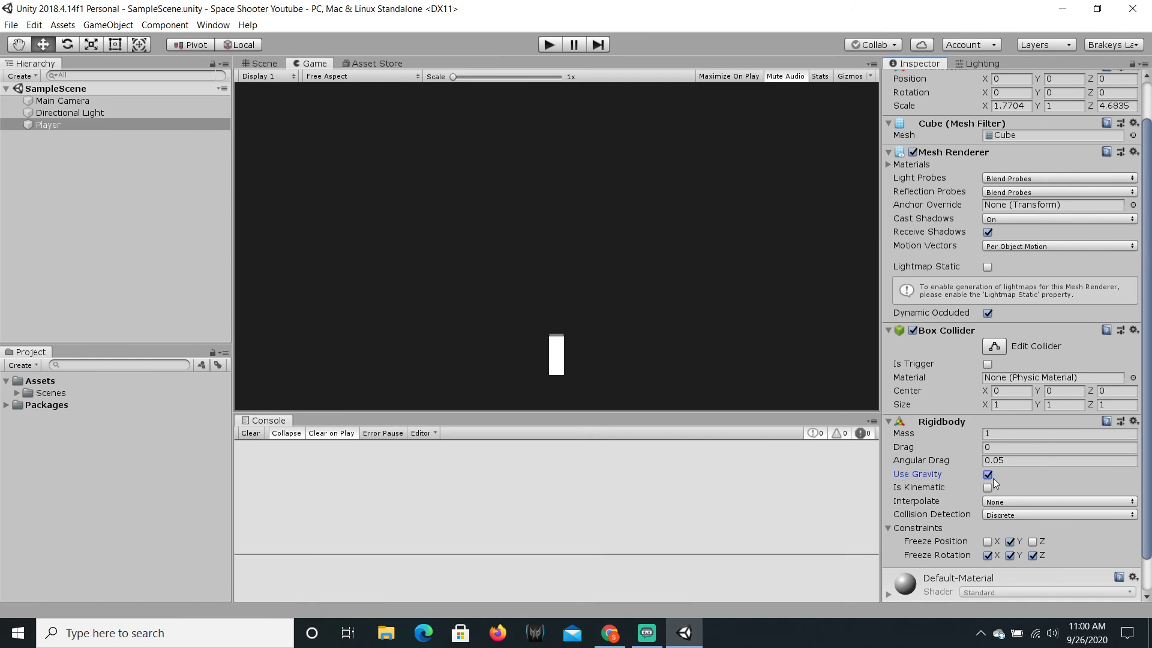
pyautogui.click(987, 475)
pyautogui.click(987, 476)
pyautogui.click(544, 41)
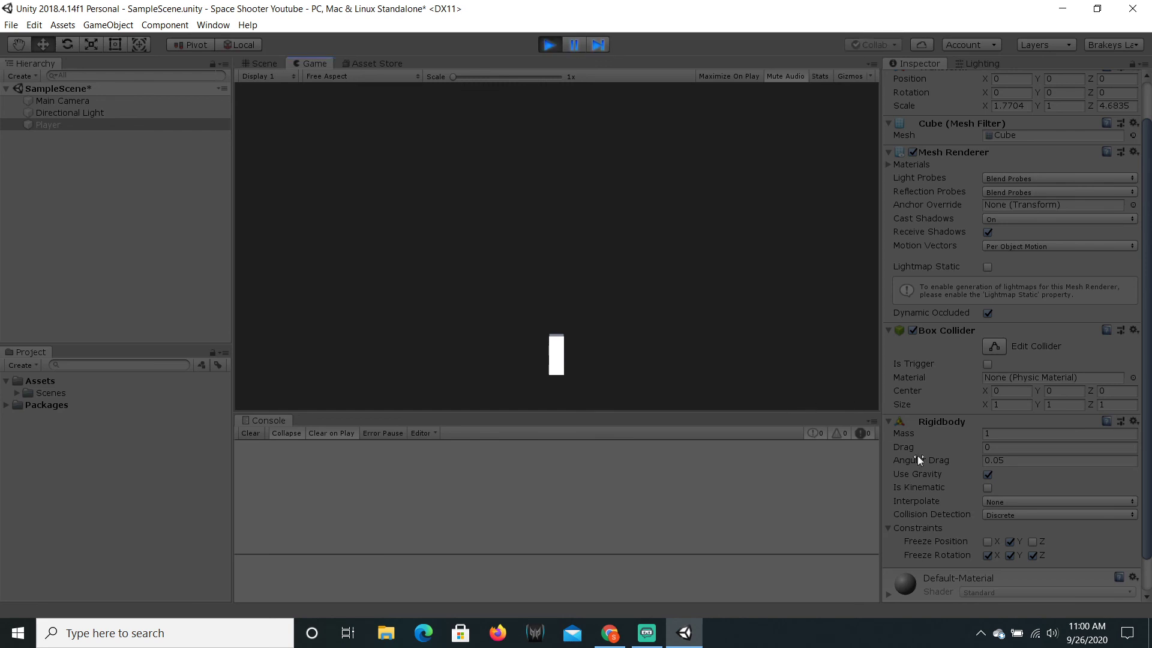
pyautogui.click(1009, 541)
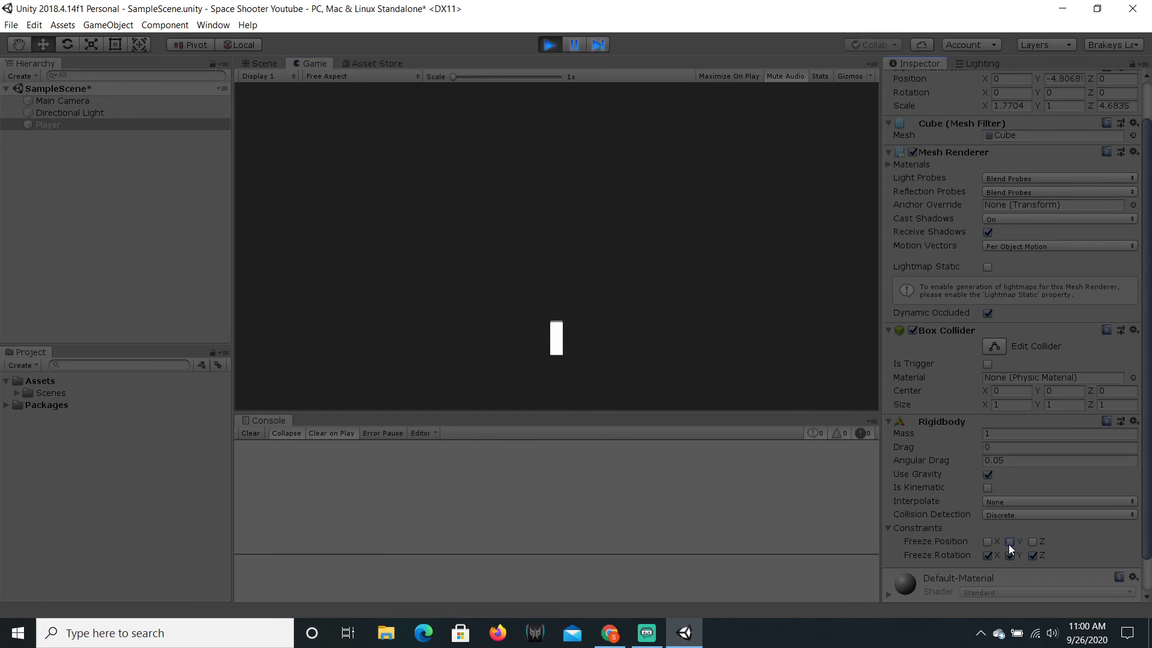
pyautogui.click(552, 45)
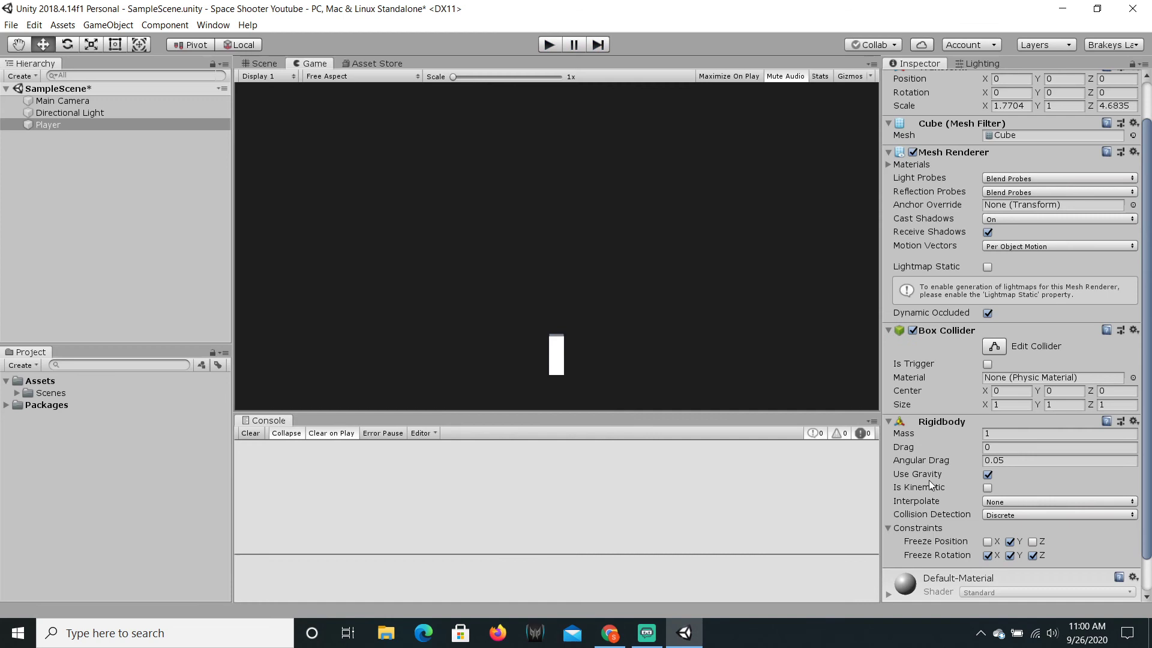
# Disable Use Gravity on the Player's Rigidbody, set its Collision Detection to Continuous, and save the scene.
pyautogui.click(988, 474)
pyautogui.hotkey('ctrl', 's')
pyautogui.click(1000, 516)
pyautogui.click(1006, 542)
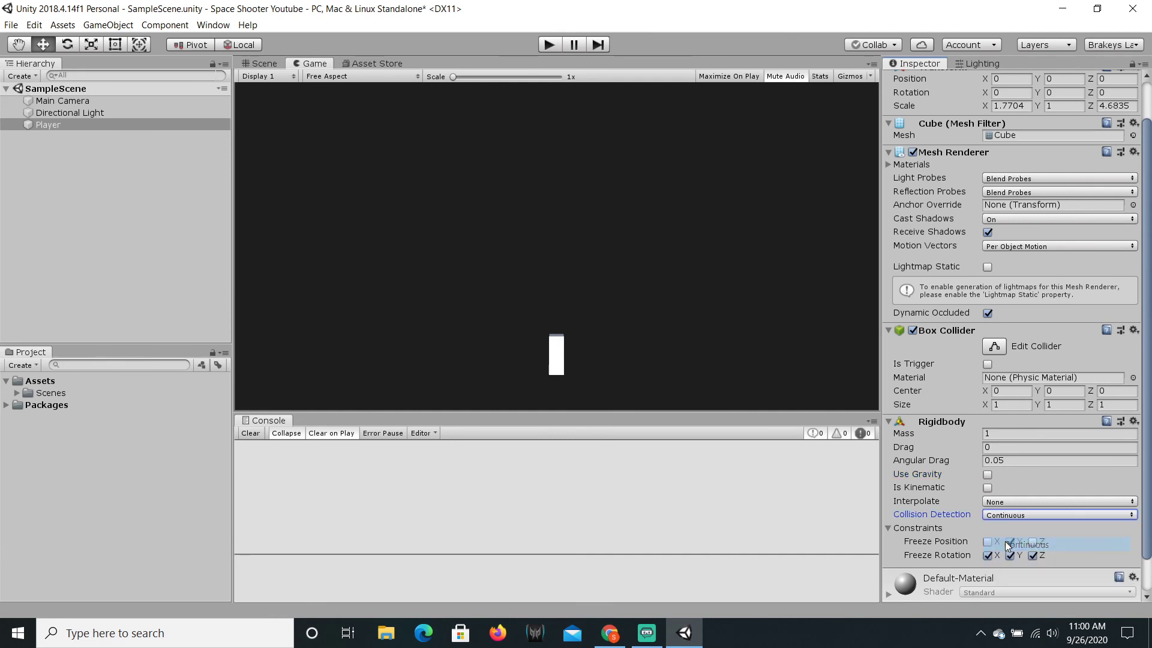
pyautogui.hotkey('ctrl', 's')
pyautogui.scroll(-2, 999, 448)
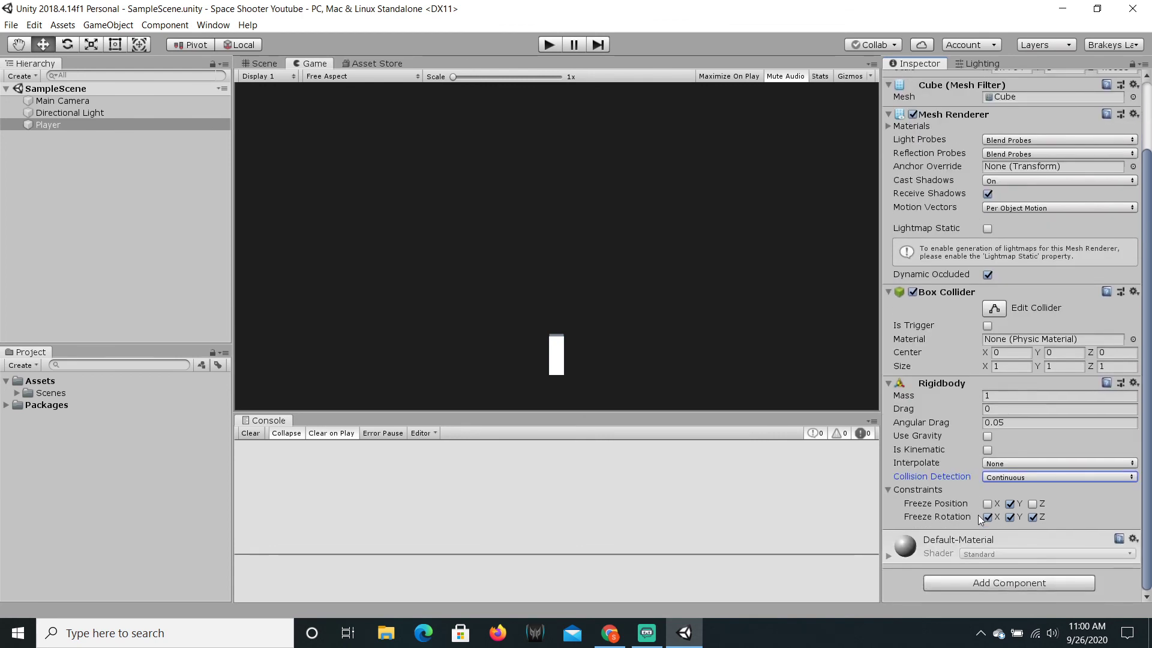
pyautogui.click(646, 633)
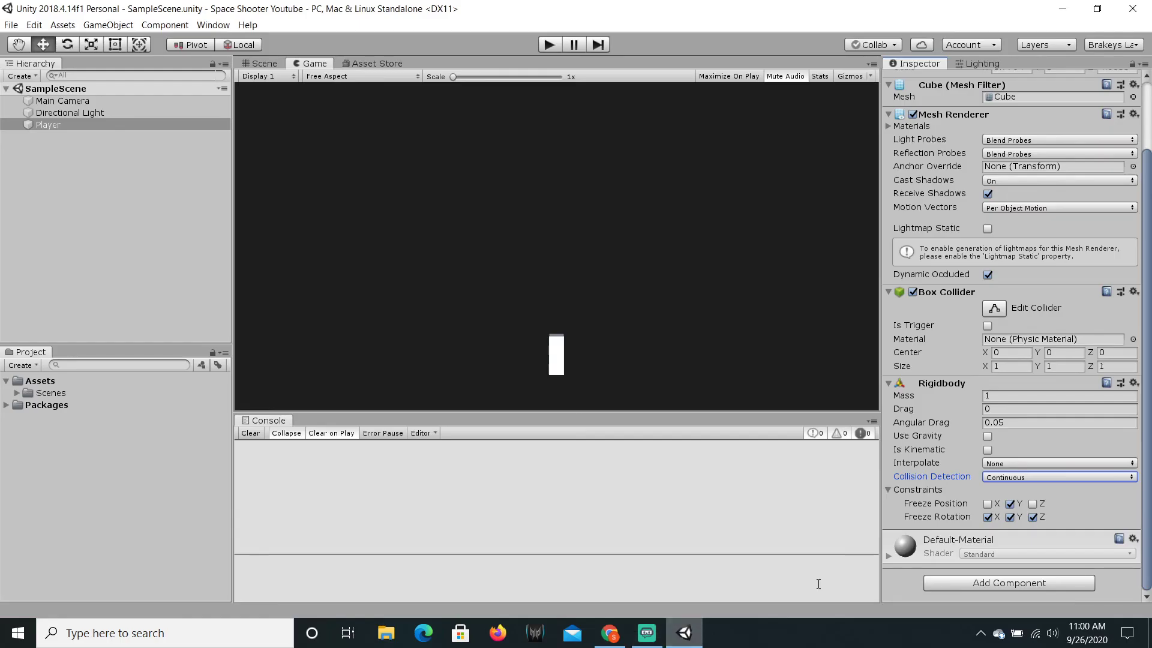
pyautogui.click(682, 633)
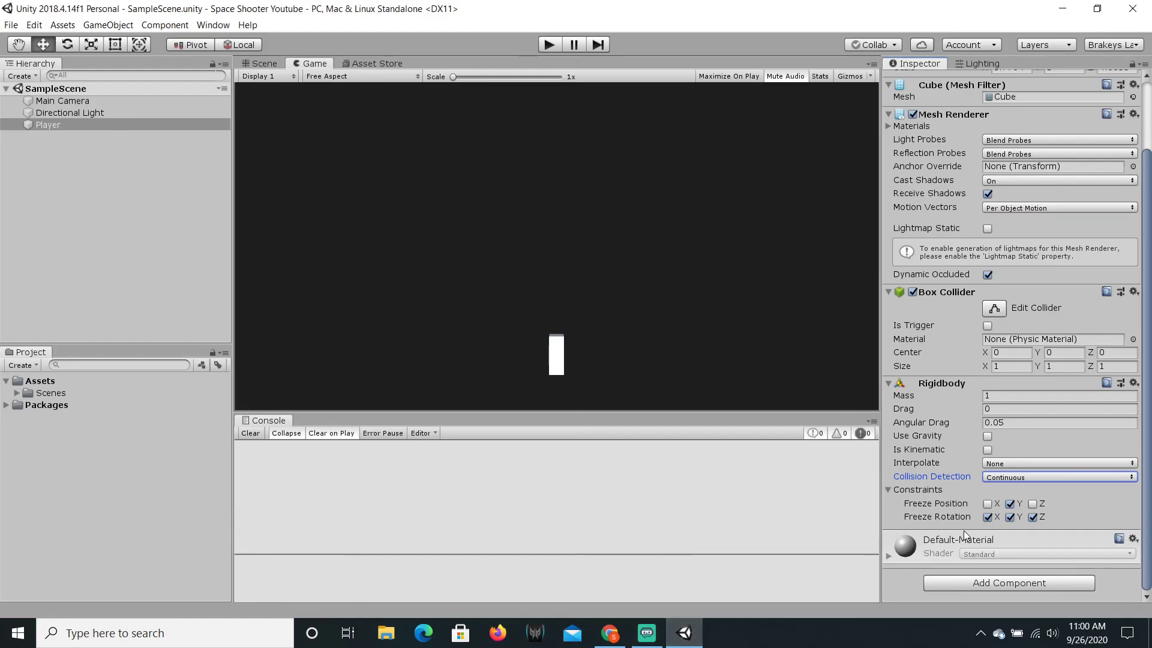
pyautogui.scroll(5, 967, 510)
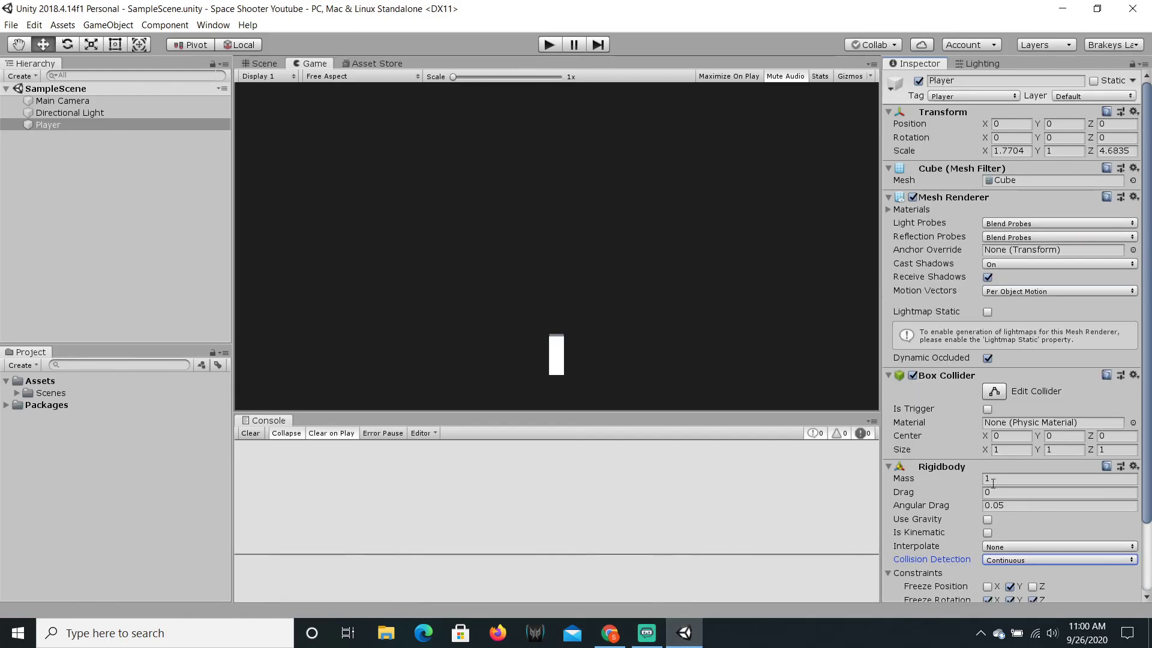
pyautogui.scroll(-5, 996, 507)
pyautogui.click(127, 235)
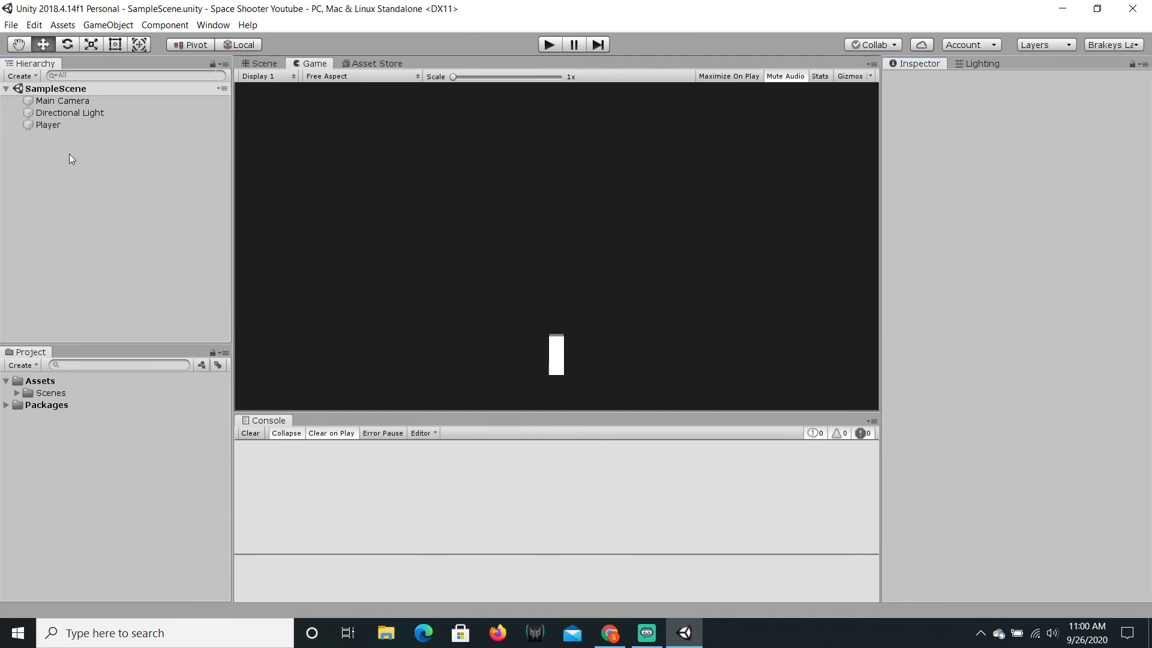
pyautogui.click(48, 124)
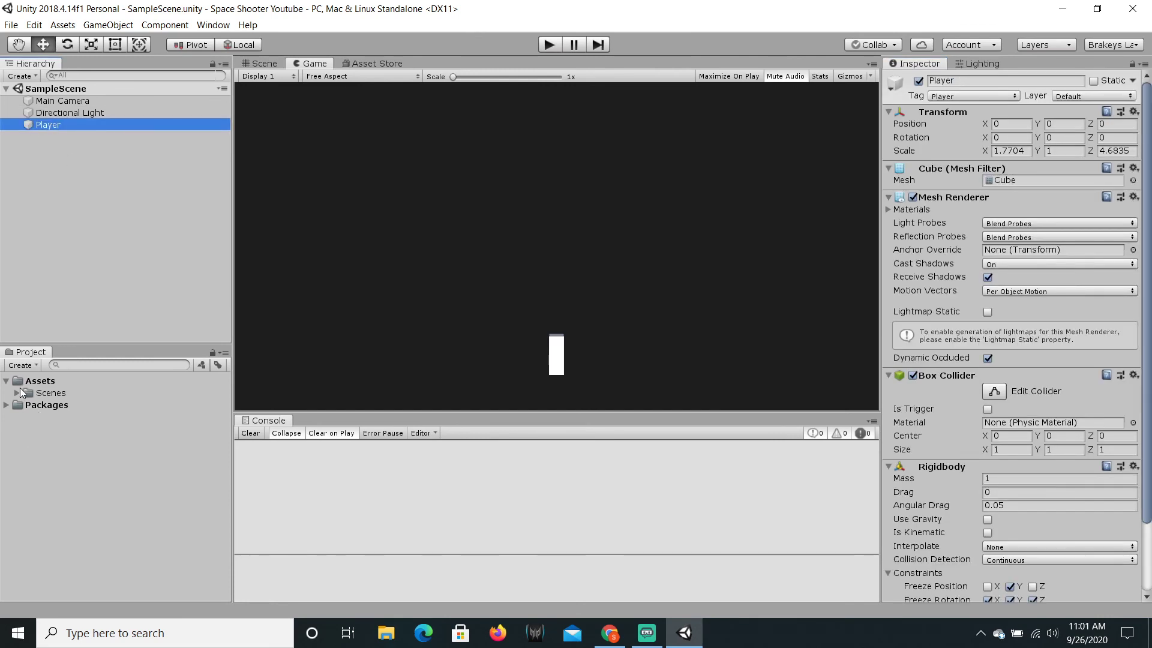
pyautogui.click(66, 289)
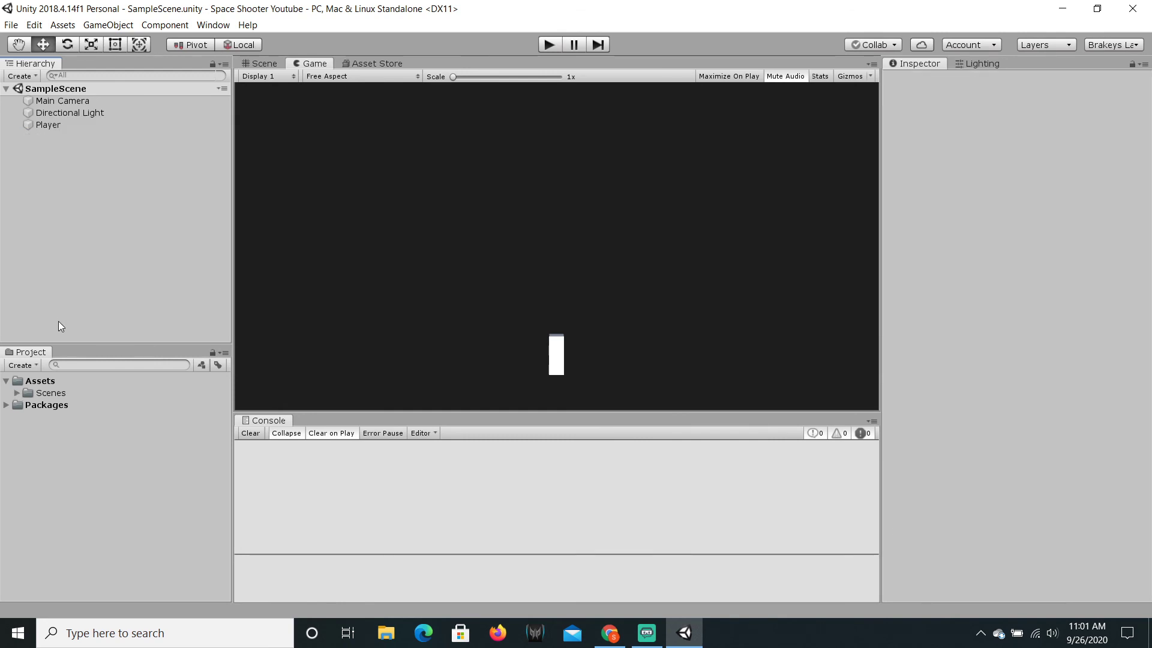
# Rename the SampleScene asset in the Scenes folder to MainScene and clear the selection.
pyautogui.click(52, 395)
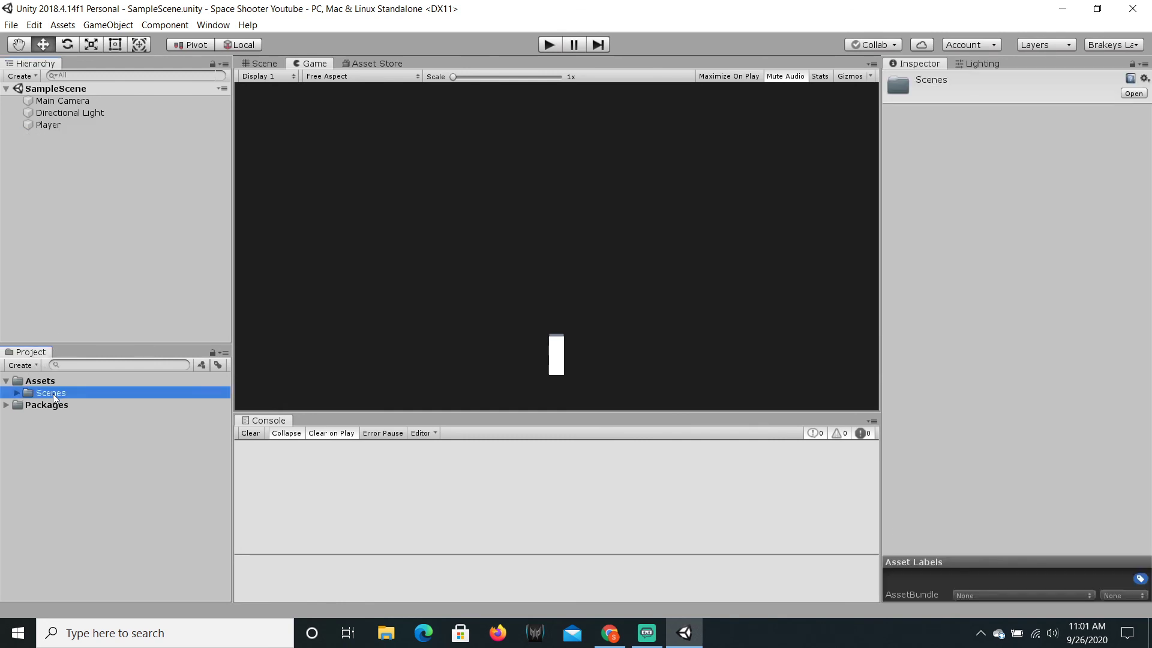
pyautogui.click(16, 393)
pyautogui.click(94, 405)
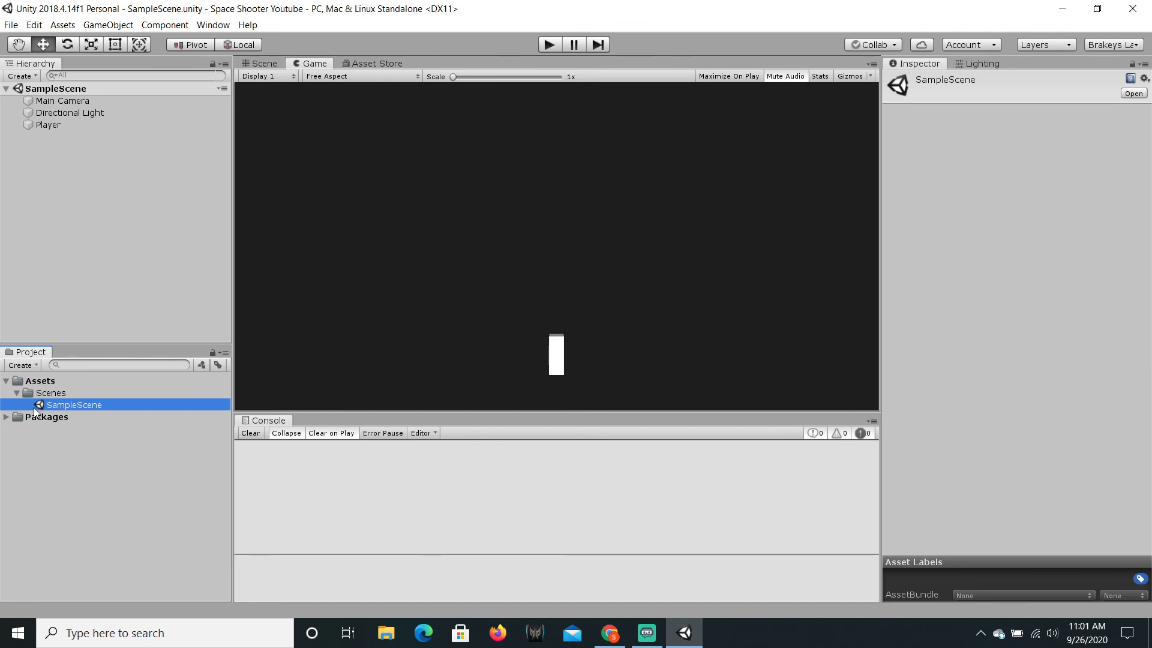
pyautogui.rightClick(64, 406)
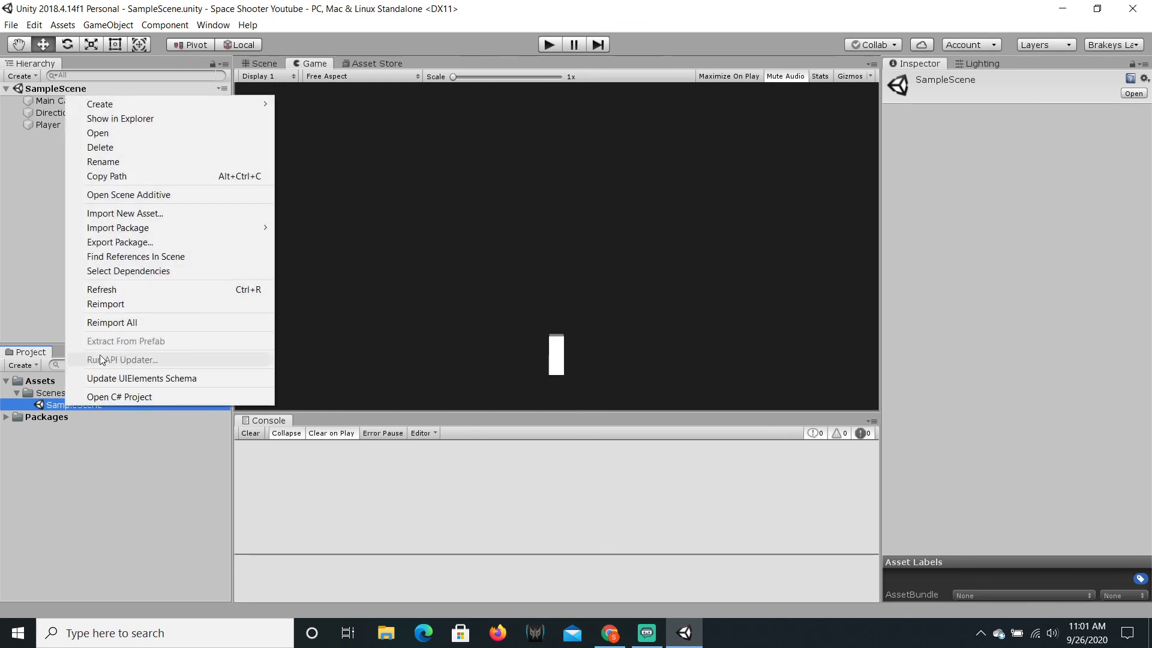
pyautogui.click(141, 161)
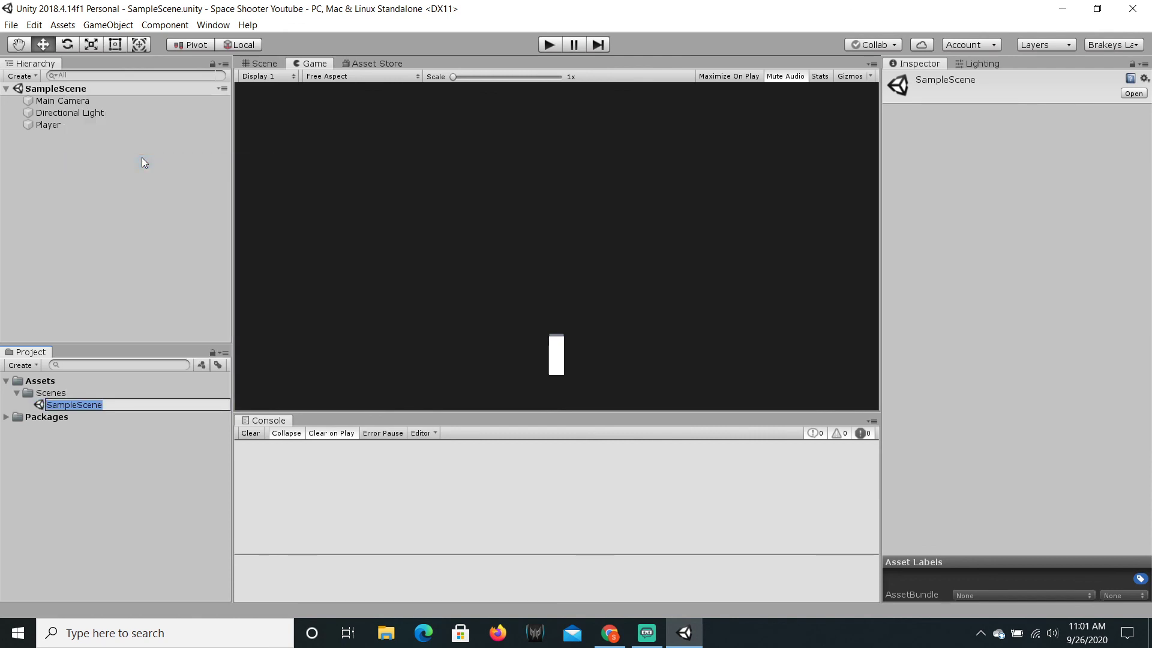
pyautogui.write('Maain')
pyautogui.press('BackSpace')
pyautogui.press('BackSpace')
pyautogui.press('BackSpace')
pyautogui.write('inScene')
pyautogui.press('Return')
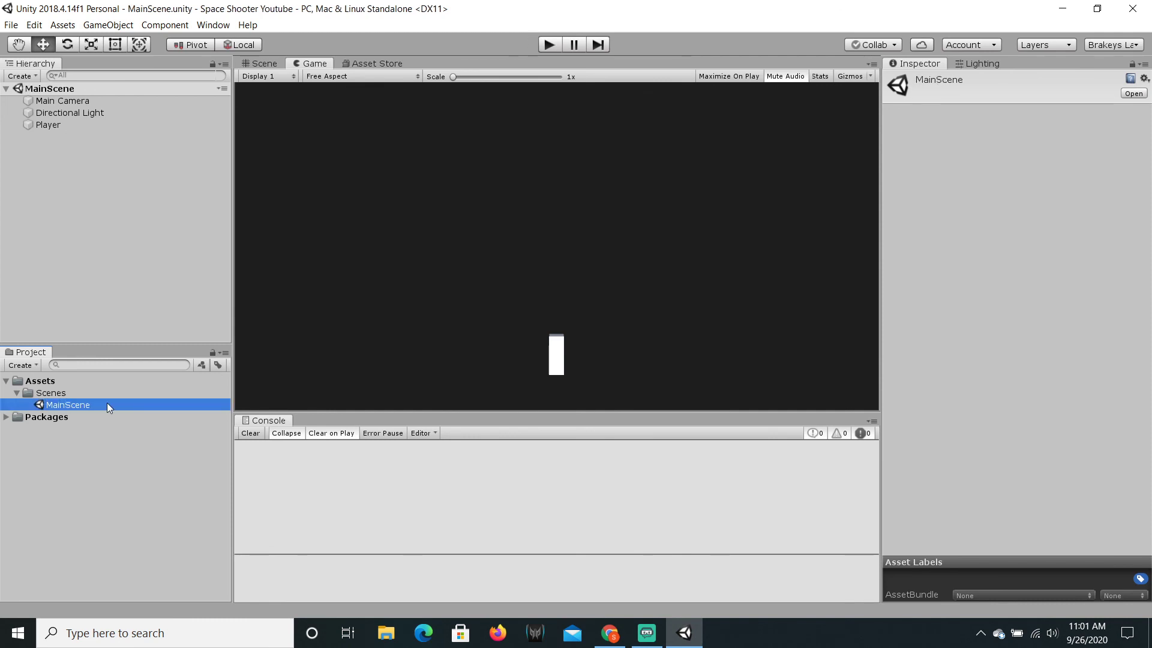
pyautogui.click(141, 296)
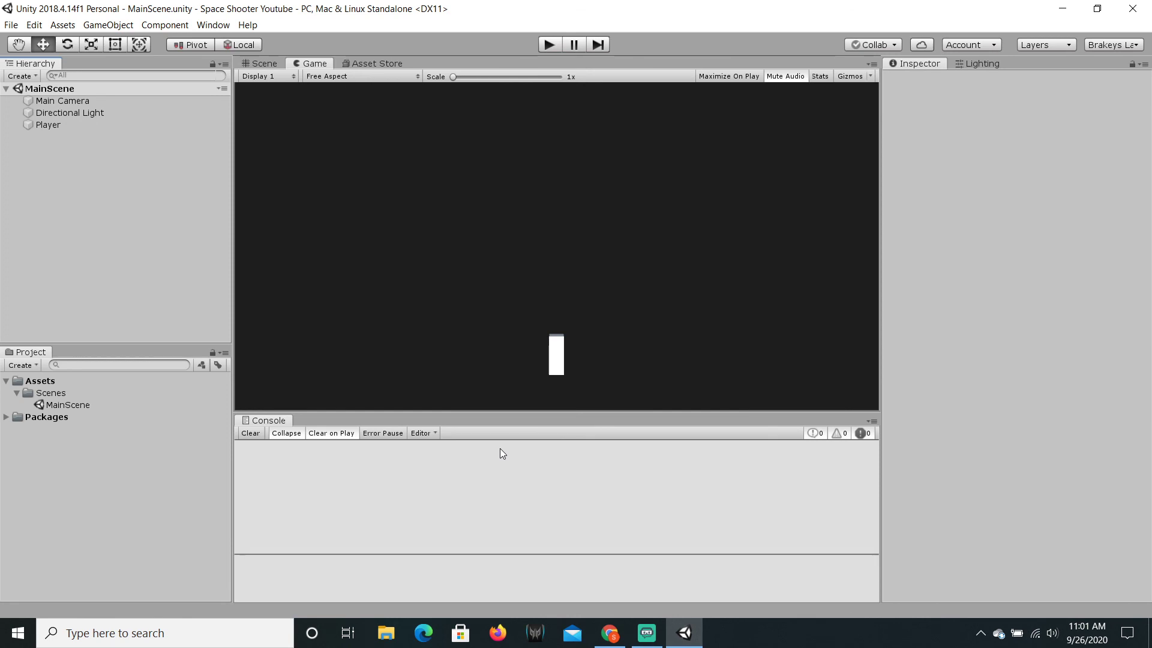
pyautogui.click(637, 634)
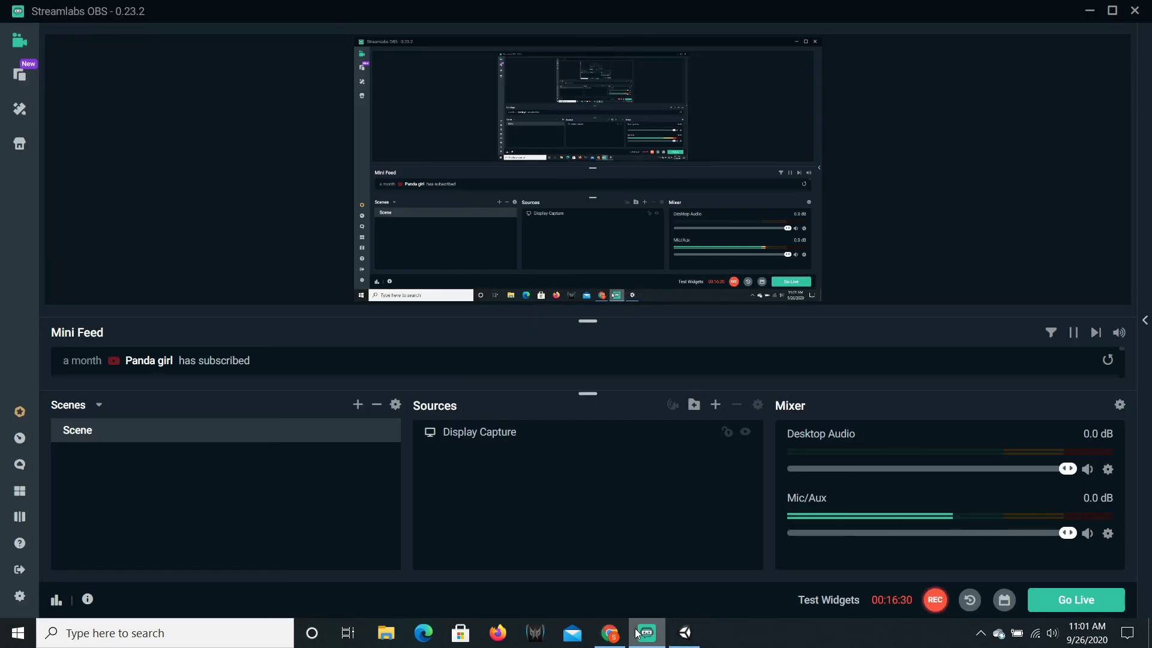
pyautogui.click(638, 635)
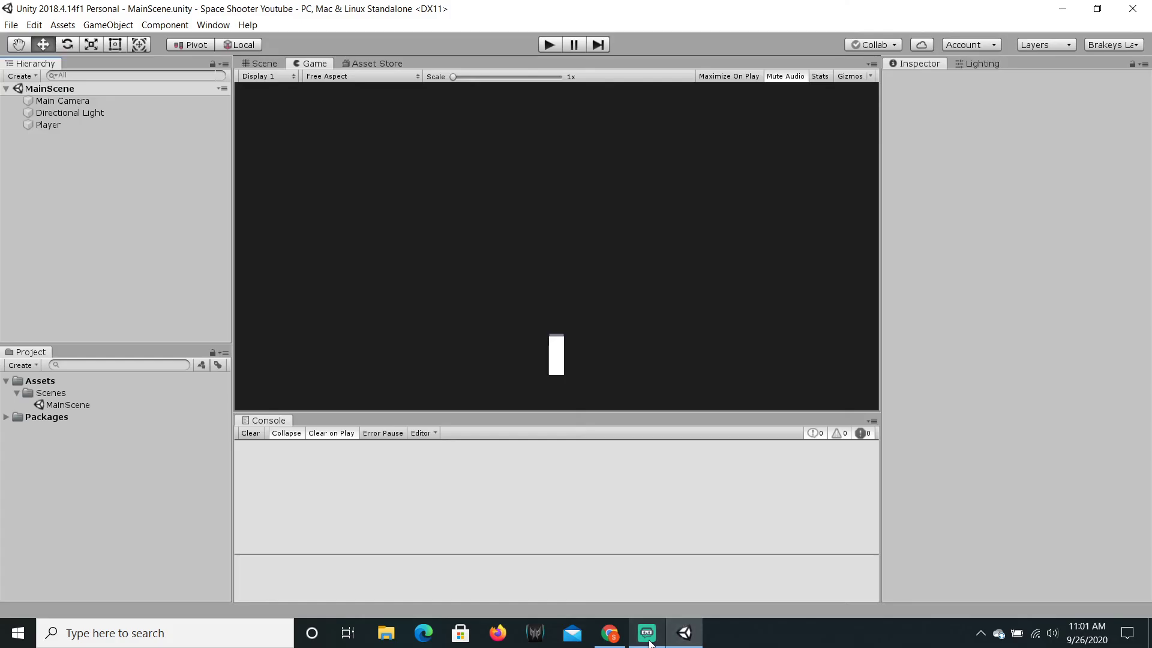
pyautogui.click(649, 643)
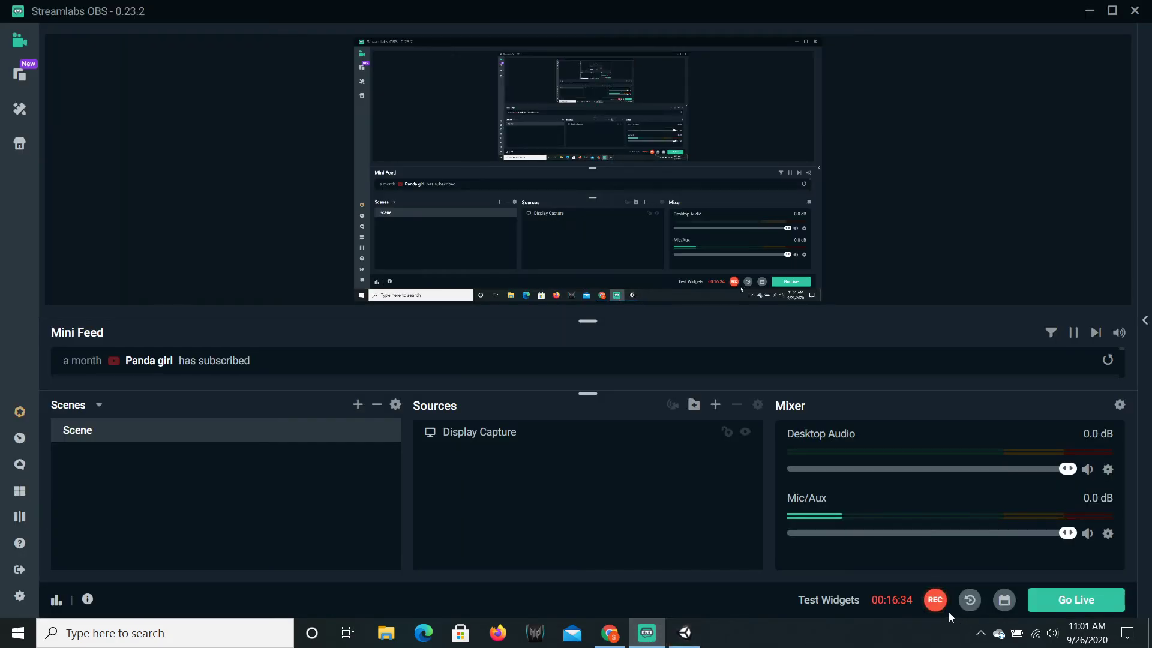